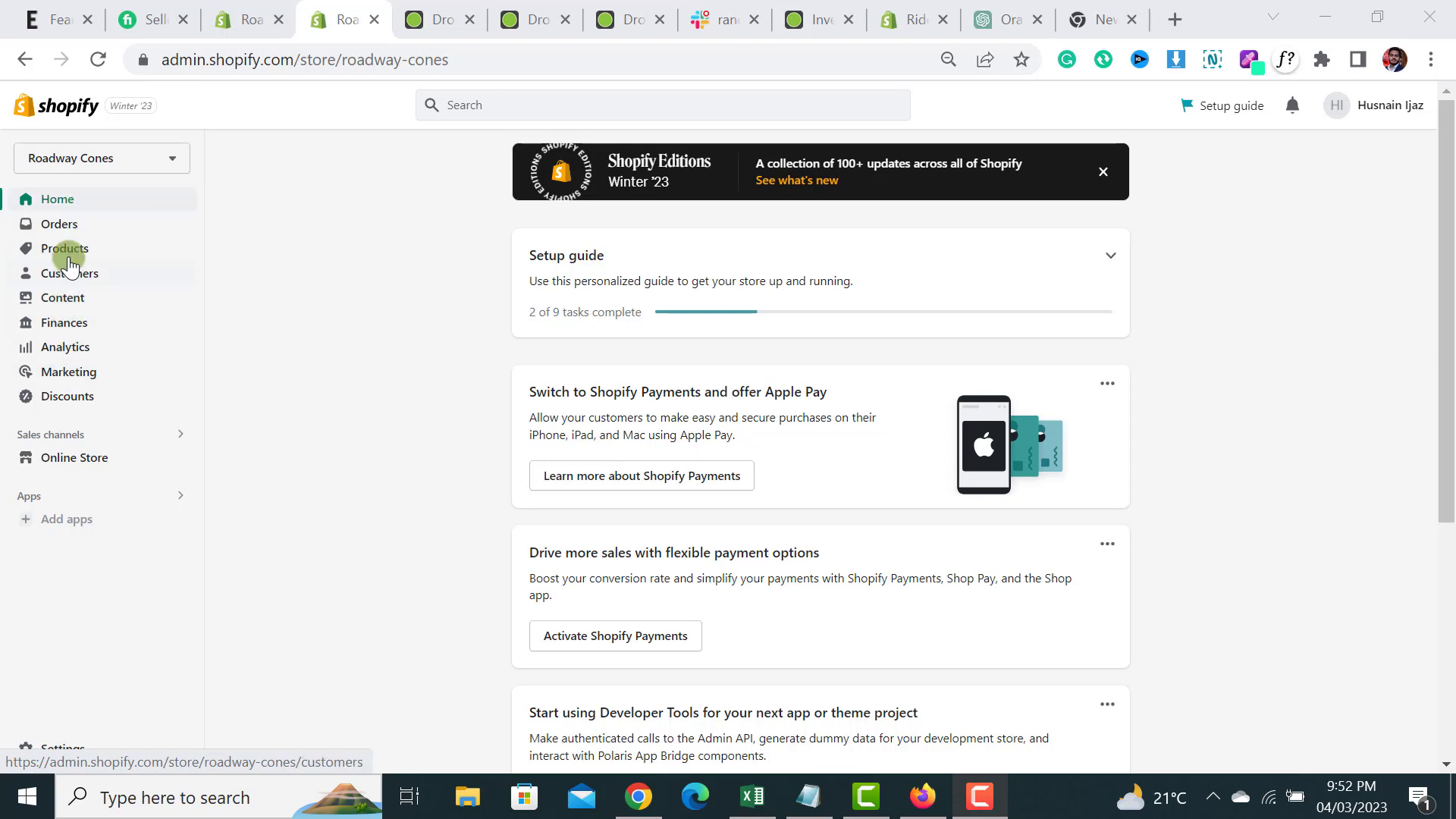
# - Open the store's product list and start adding a new product
pyautogui.click(76, 260)
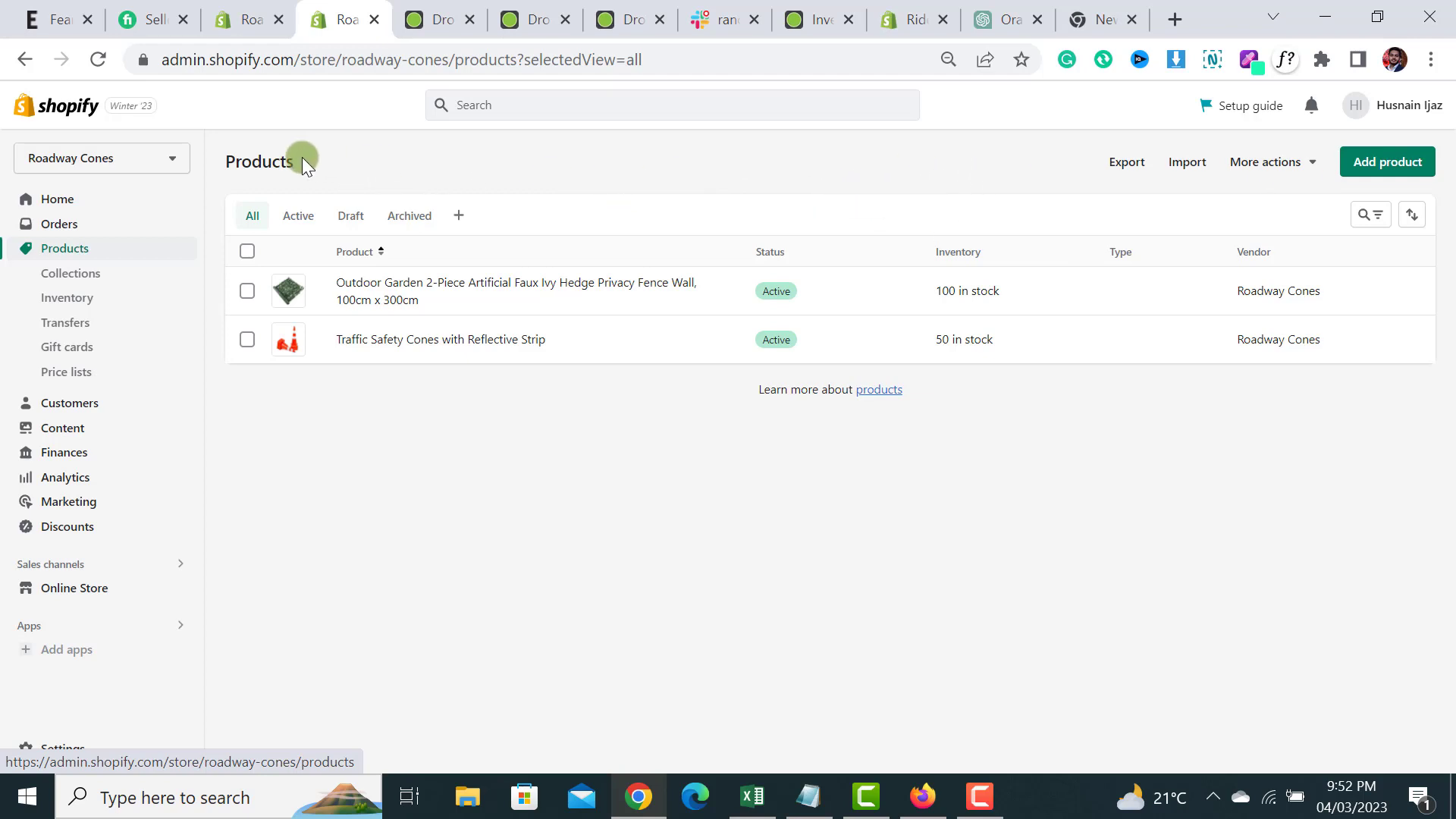
pyautogui.moveTo(301, 157); pyautogui.dragTo(223, 159)
pyautogui.click(346, 157)
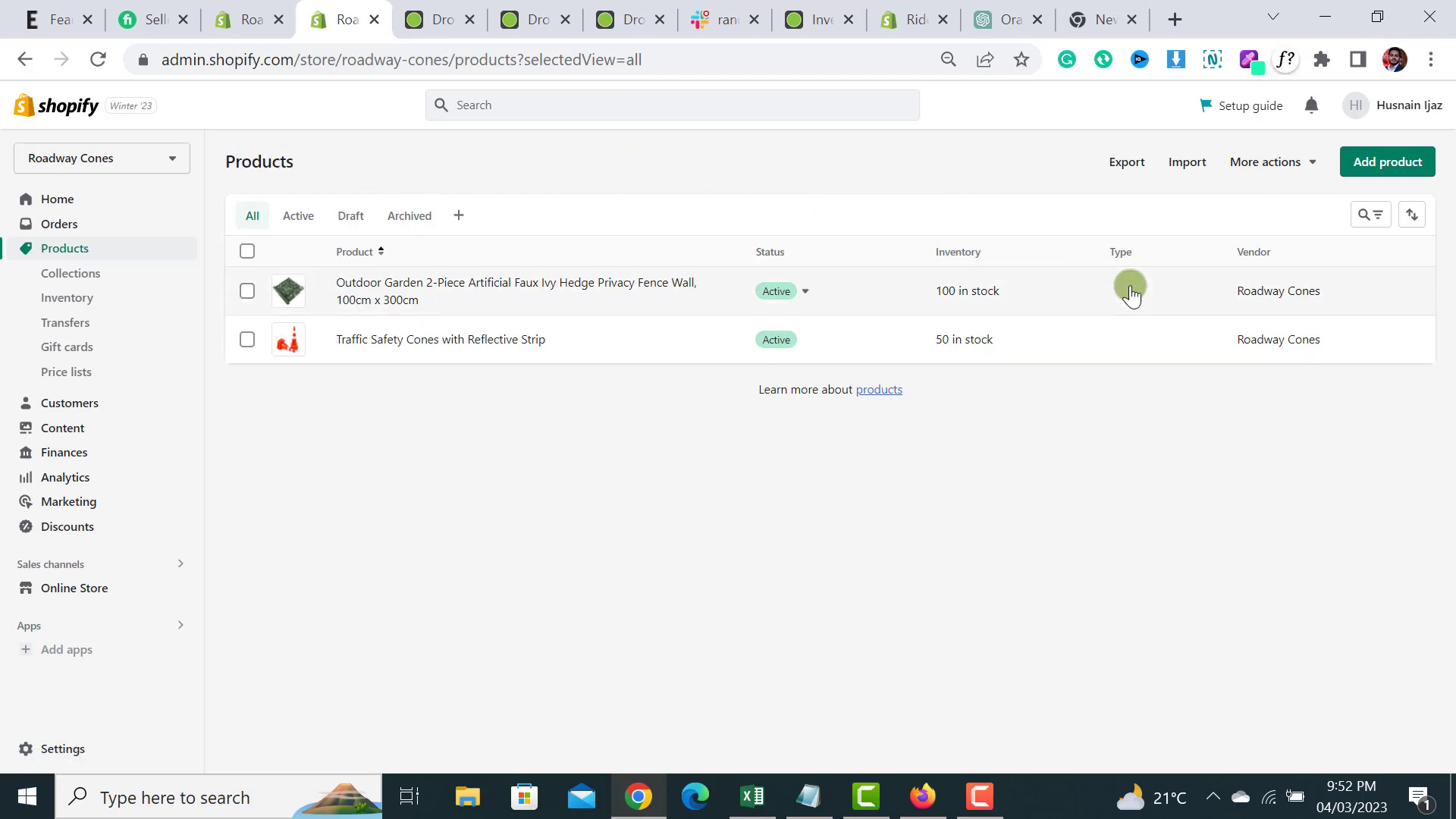
pyautogui.click(1395, 167)
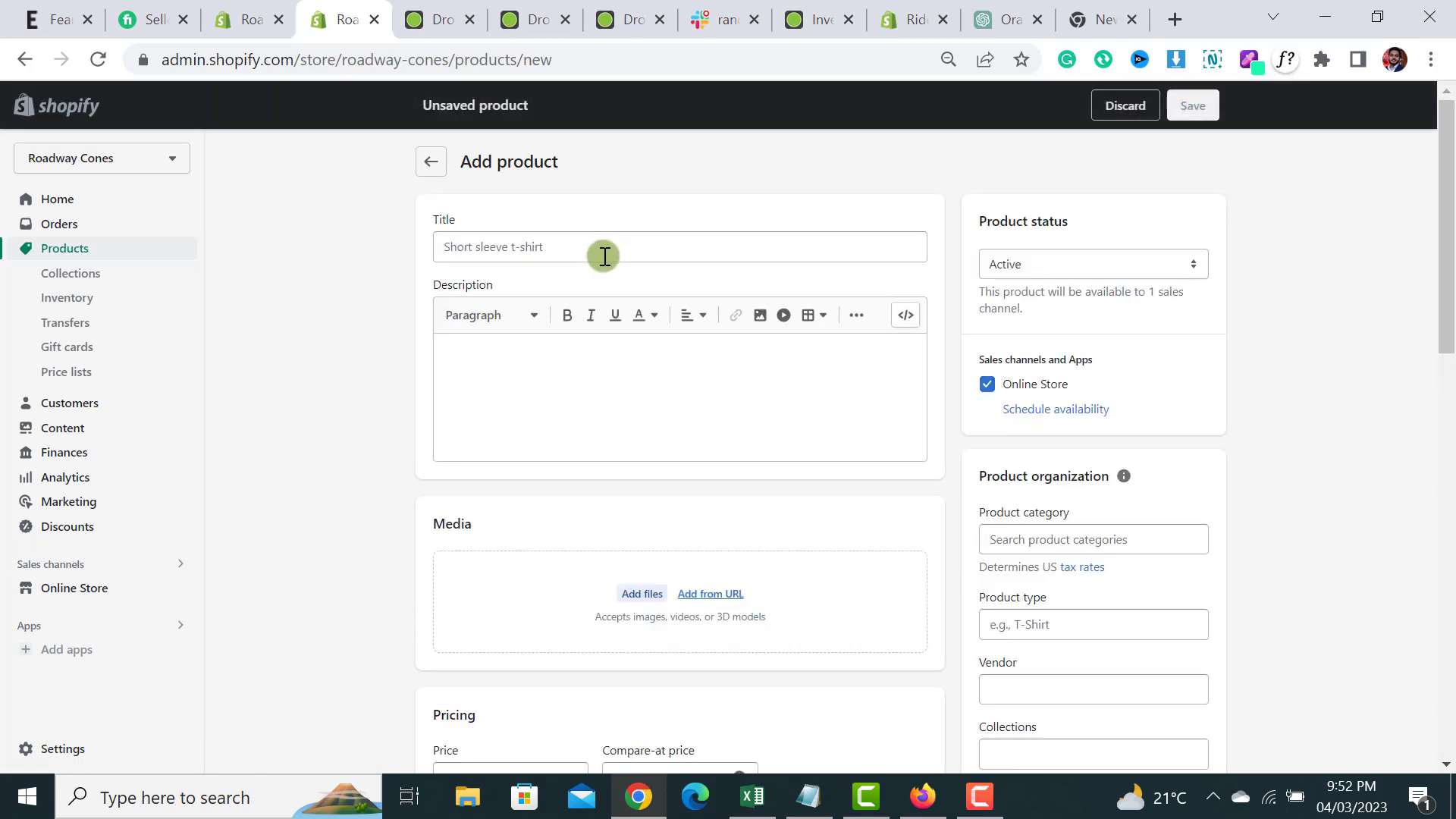
pyautogui.click(618, 248)
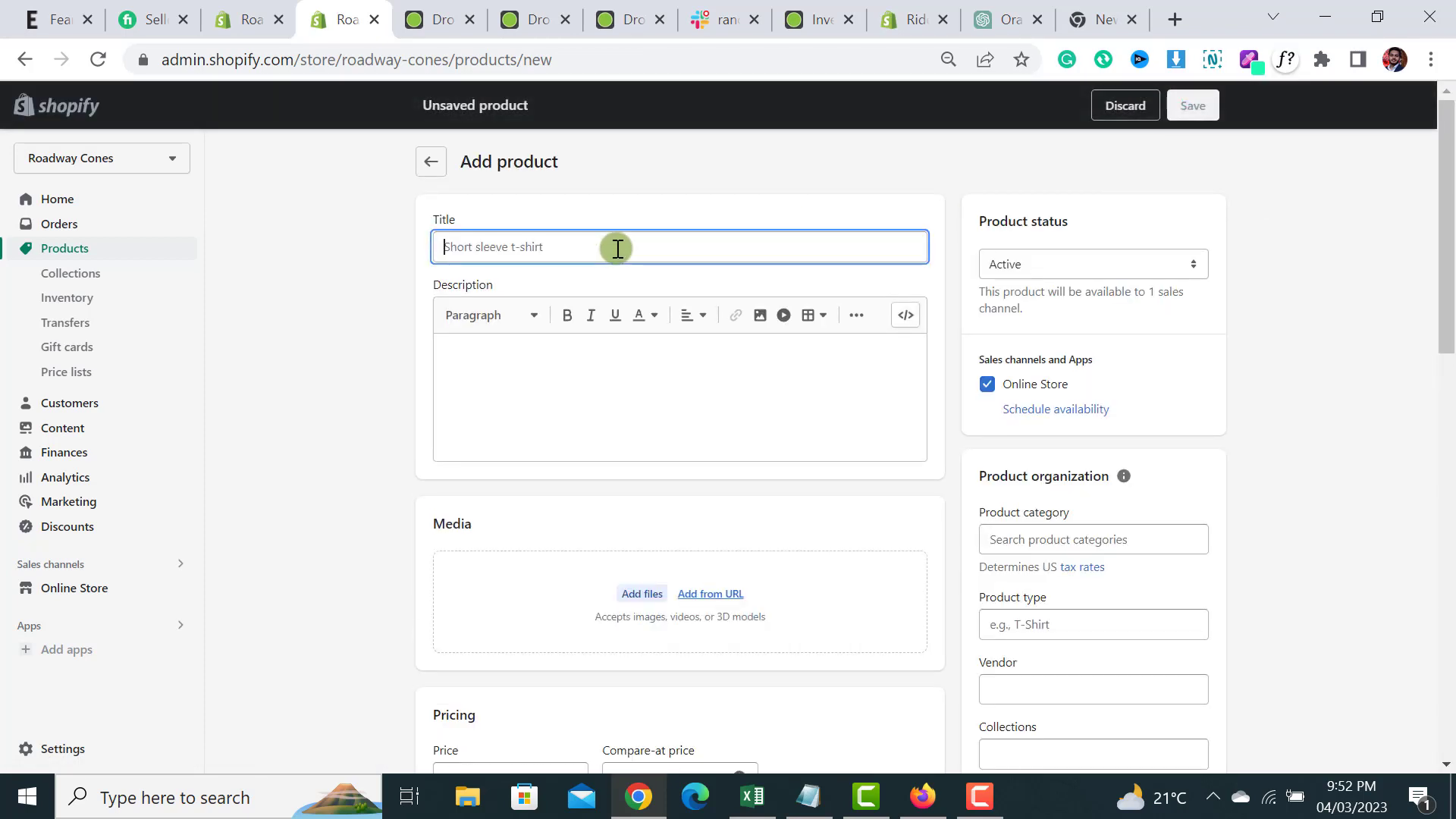
pyautogui.click(550, 369)
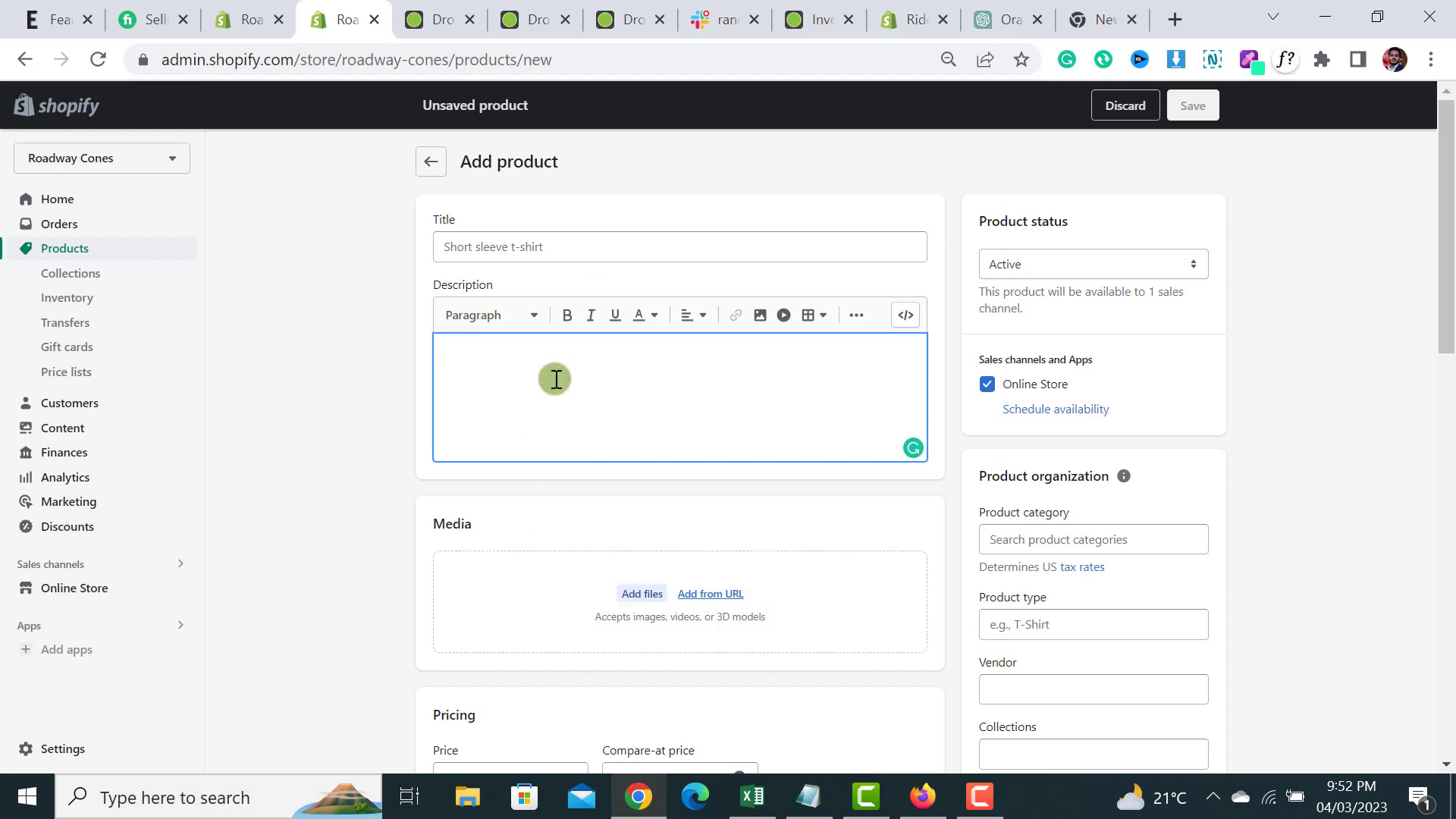
pyautogui.click(572, 253)
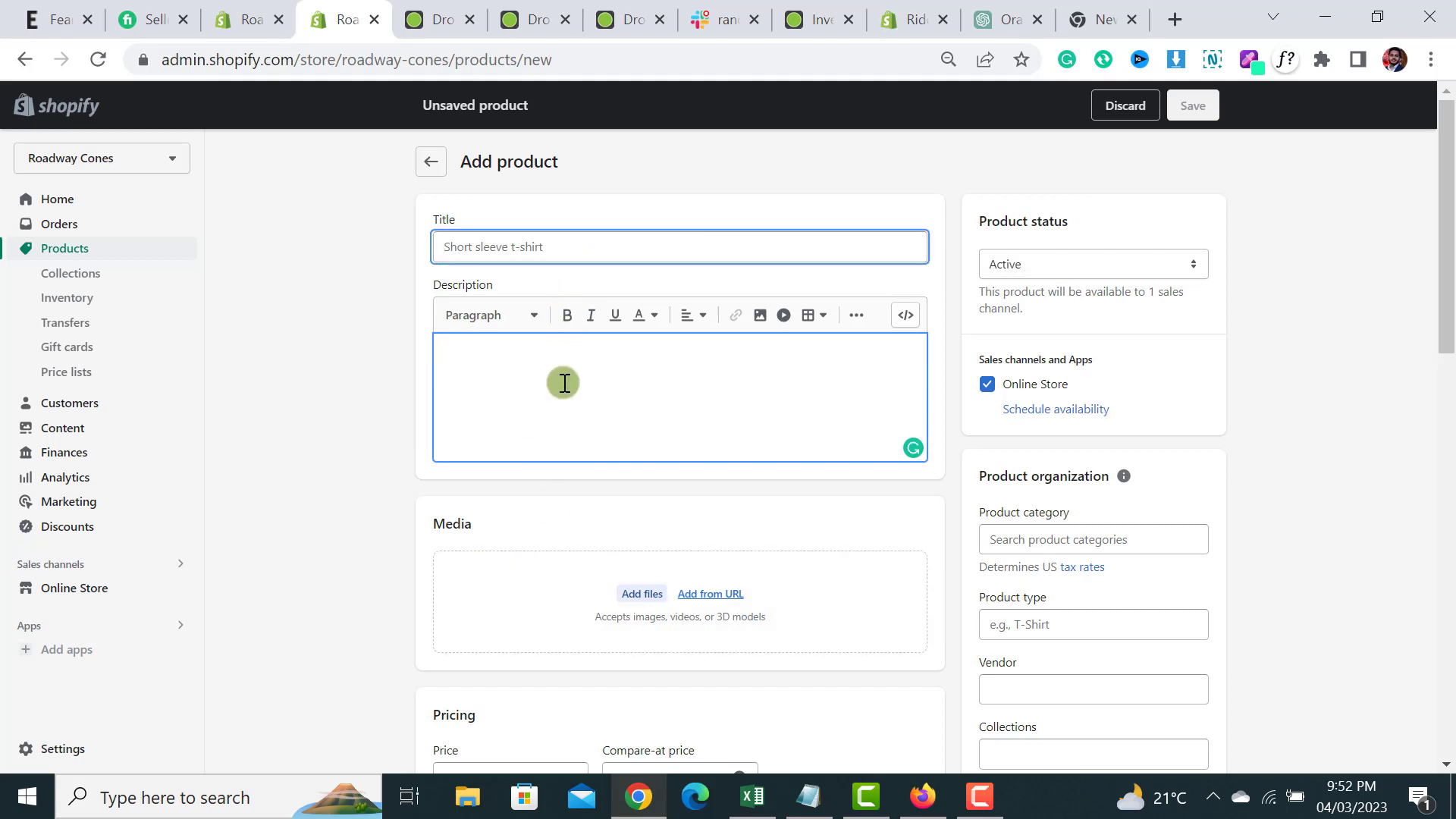
pyautogui.click(576, 250)
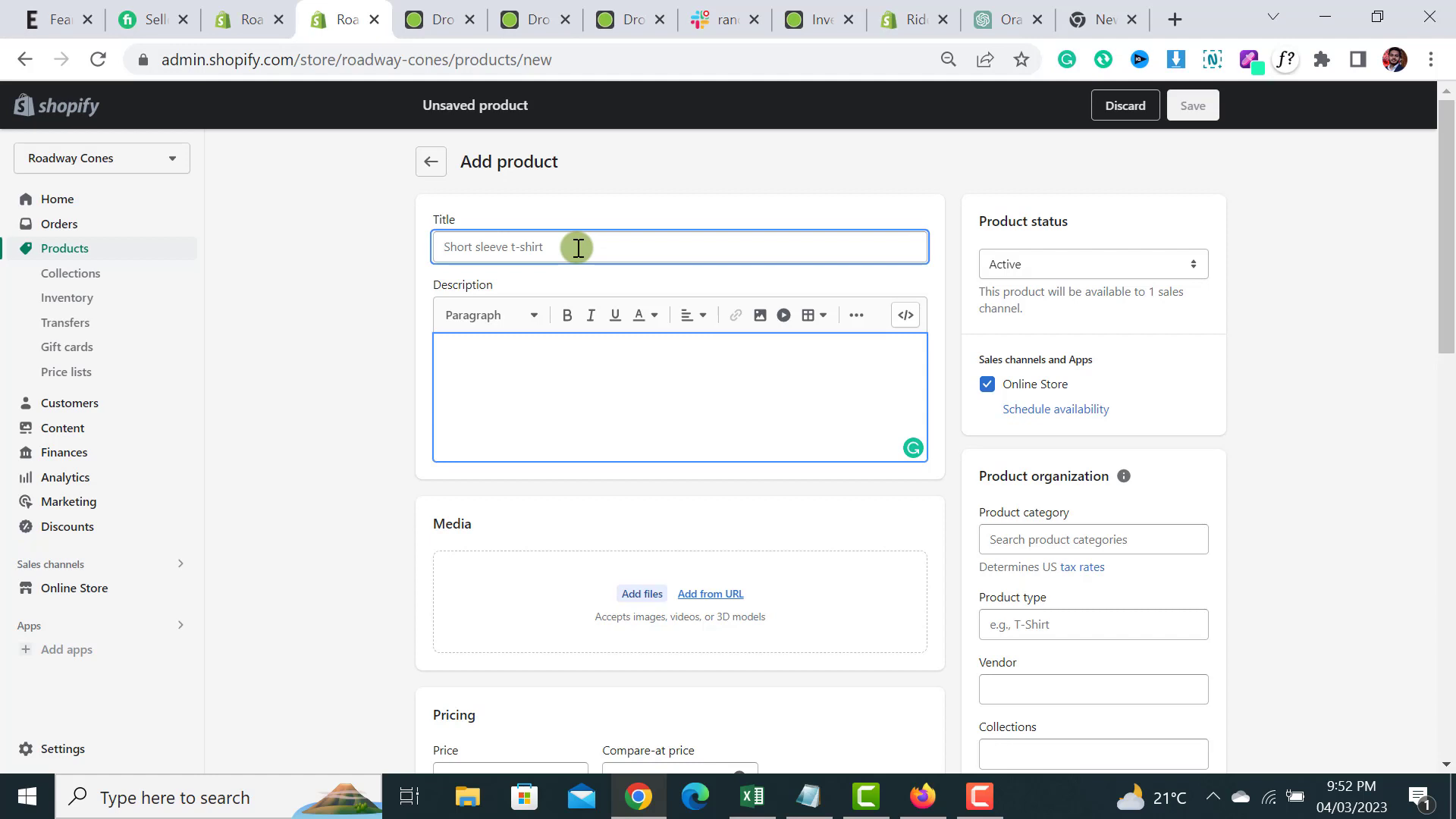
pyautogui.click(585, 385)
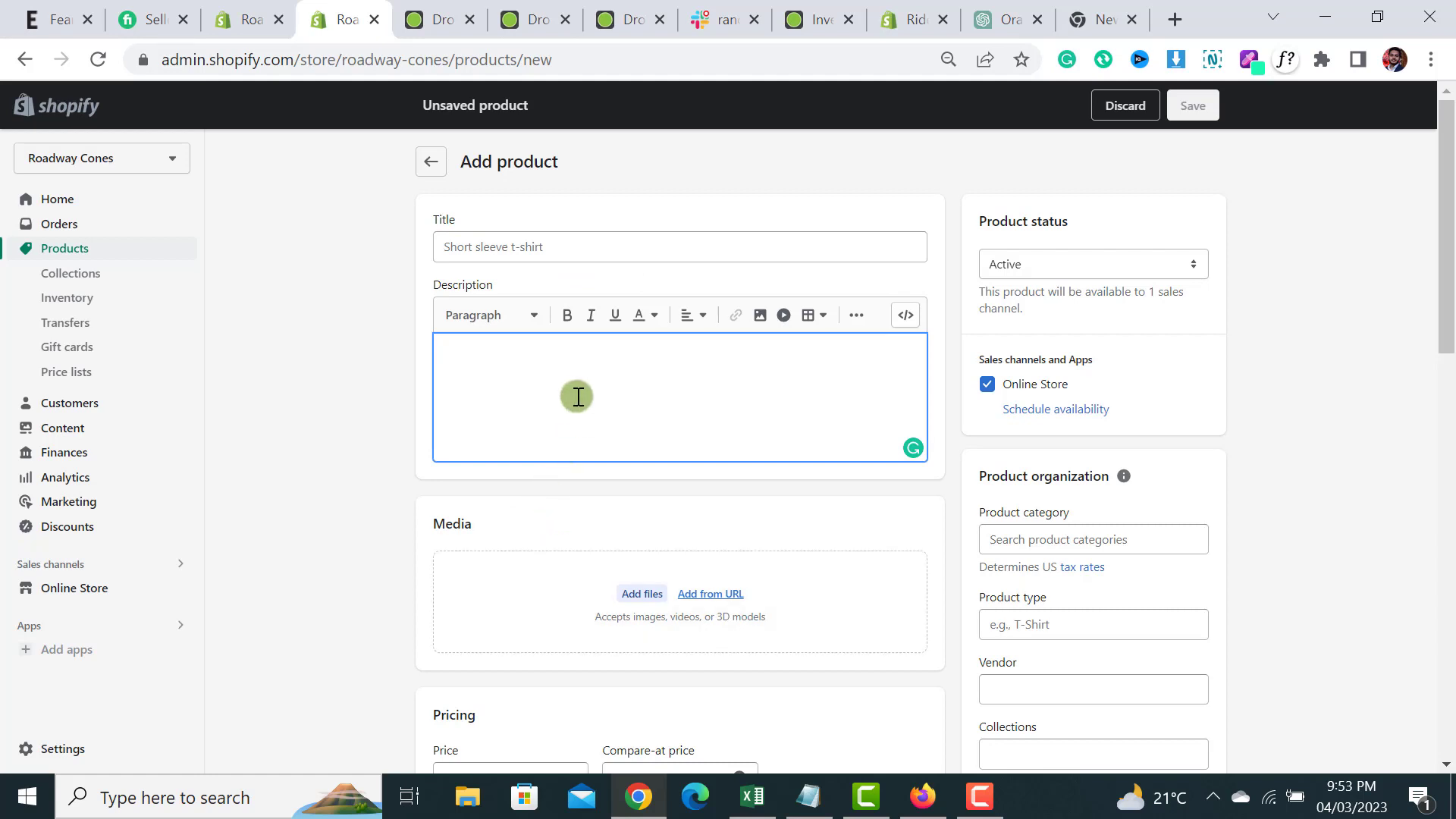
pyautogui.click(553, 247)
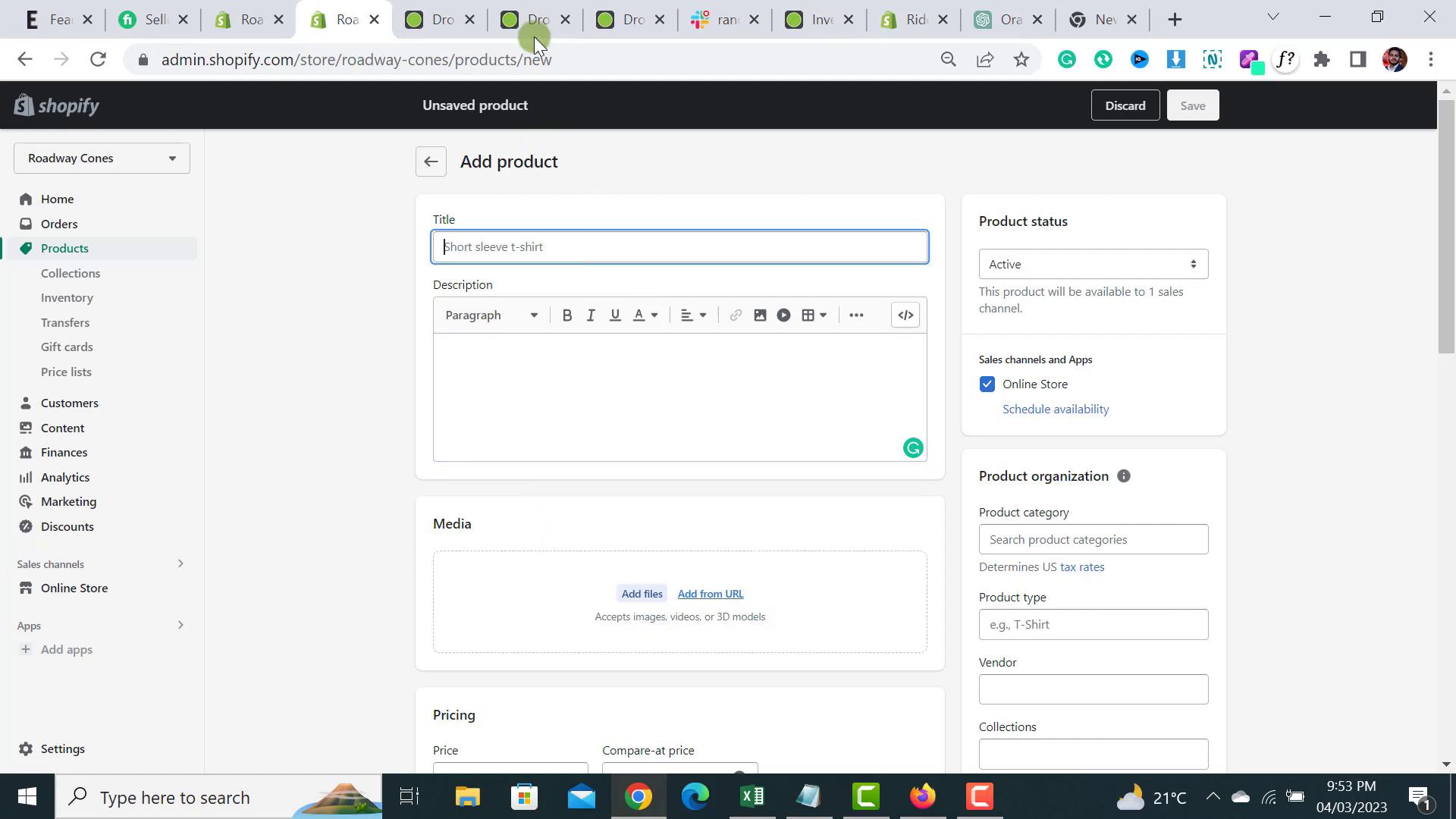
# - Switch to the Doba page of the Commercial Solar Street Light and copy the full product title
pyautogui.click(534, 16)
pyautogui.click(439, 17)
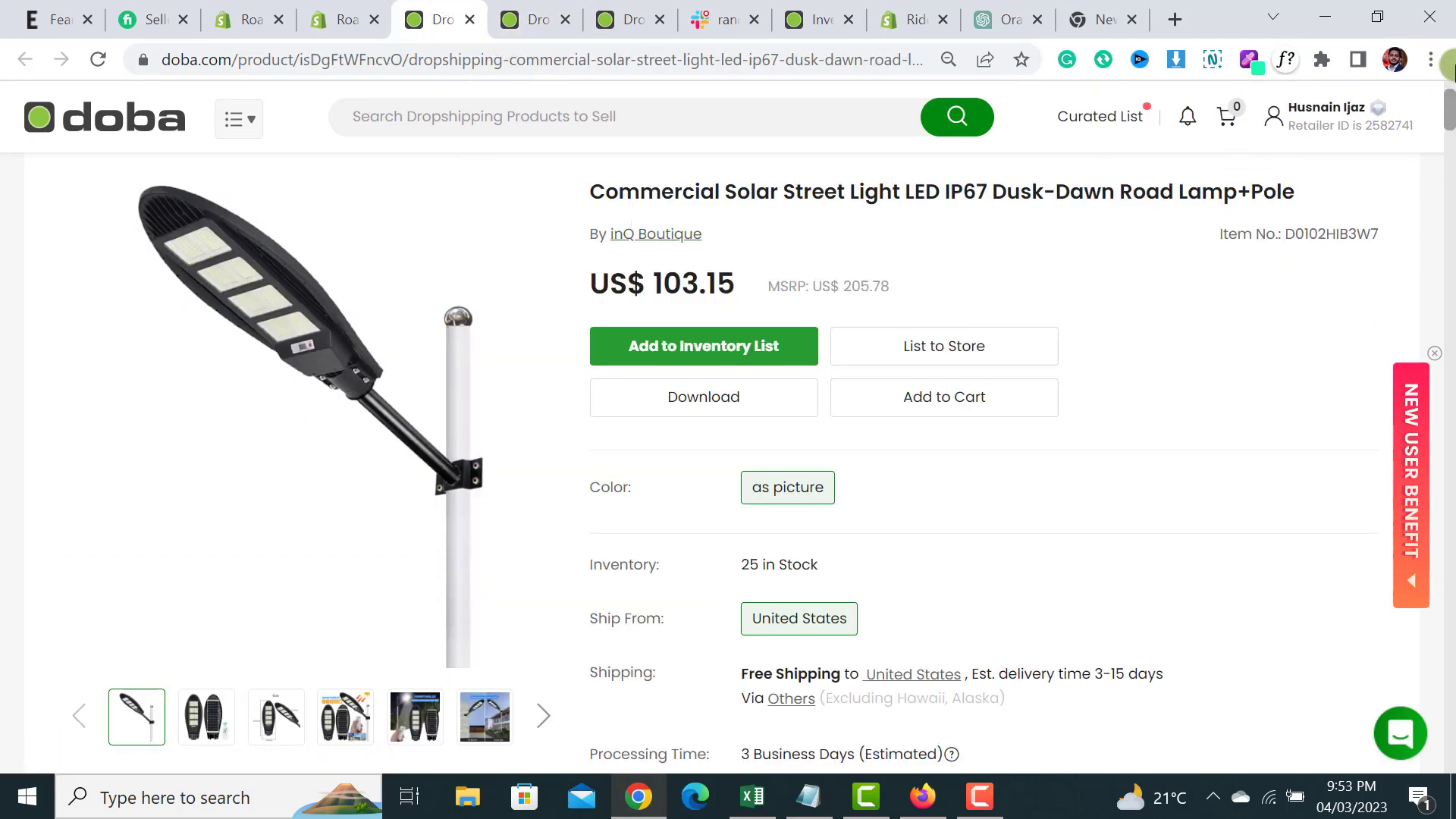
pyautogui.scroll(1, 1449, 106)
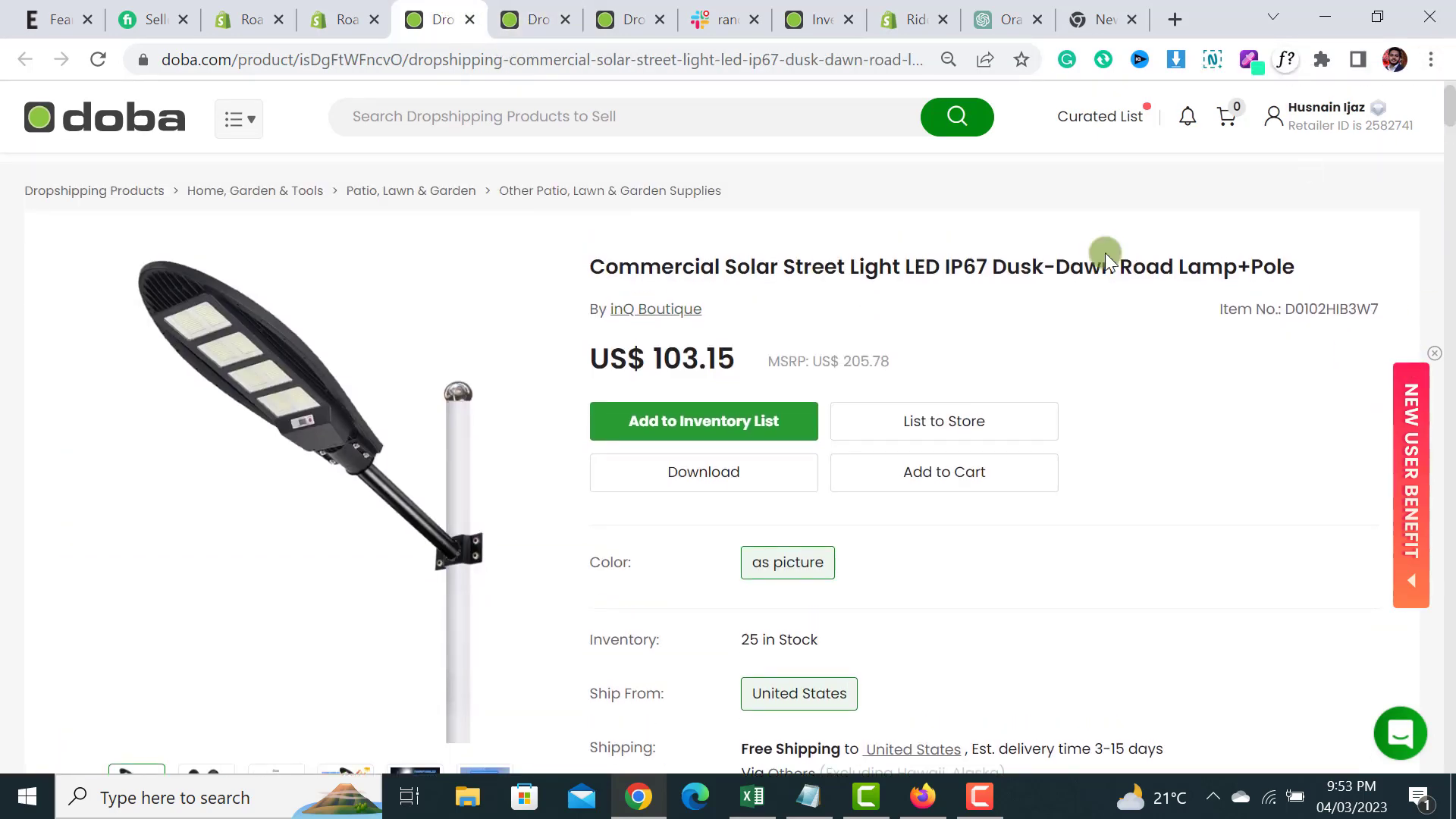
pyautogui.tripleClick(1014, 263)
pyautogui.hotkey('ctrl', 'c')
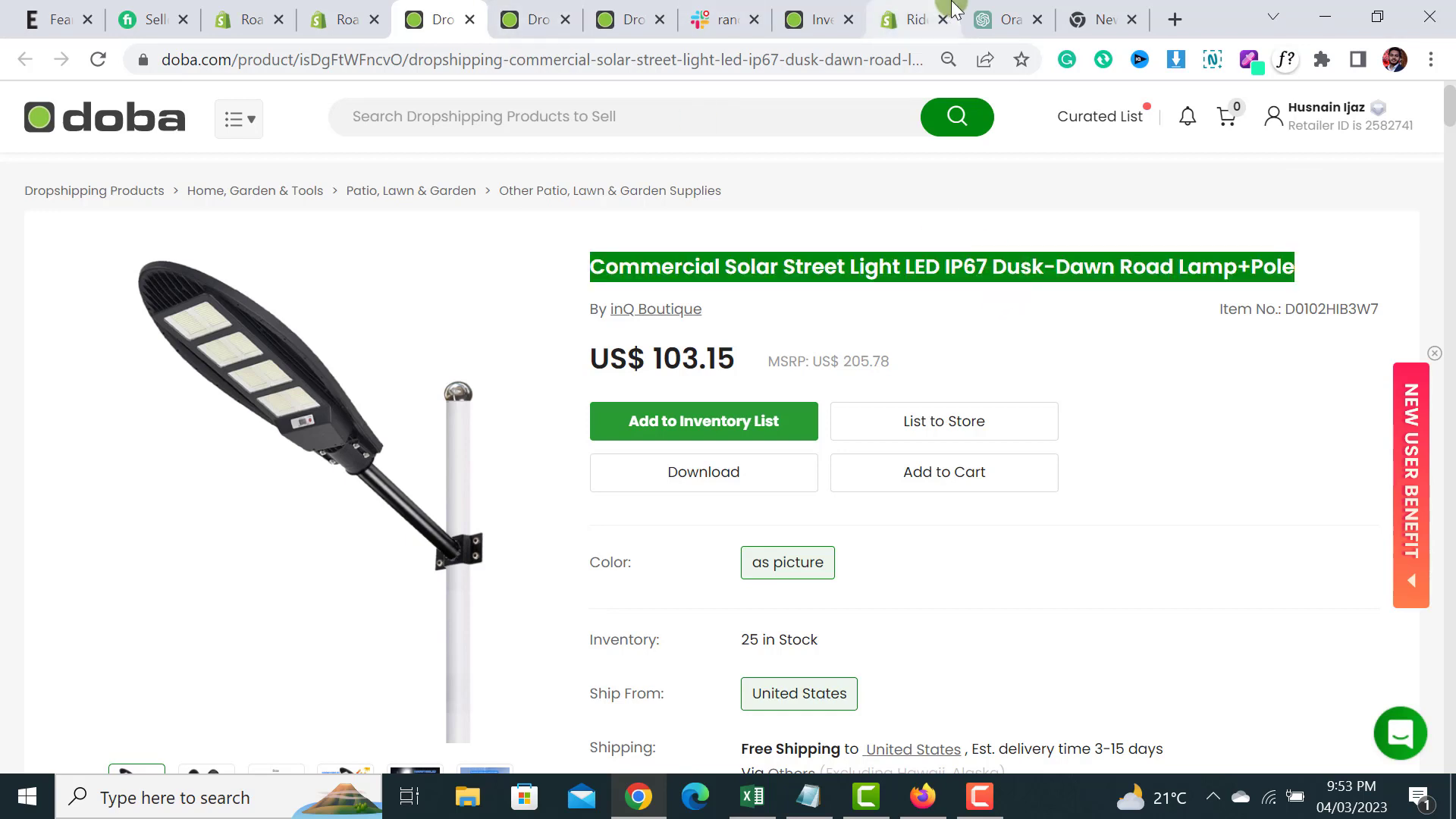
# - Switch to ChatGPT and begin a prompt reading "rewrite the title and desription for my product", without sending it
pyautogui.click(1001, 16)
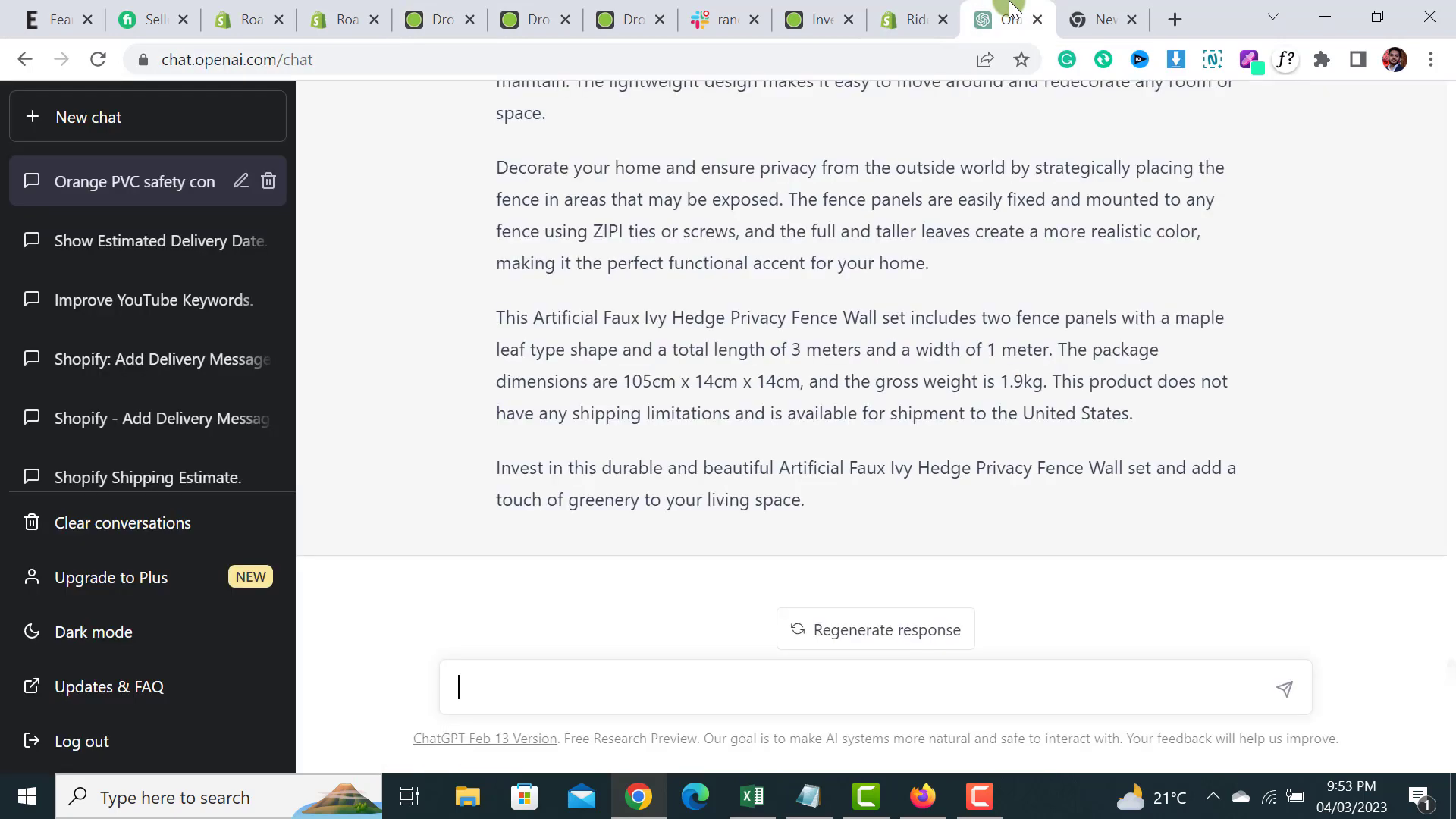
pyautogui.click(589, 697)
pyautogui.write('rewri')
pyautogui.write('te the title and desr')
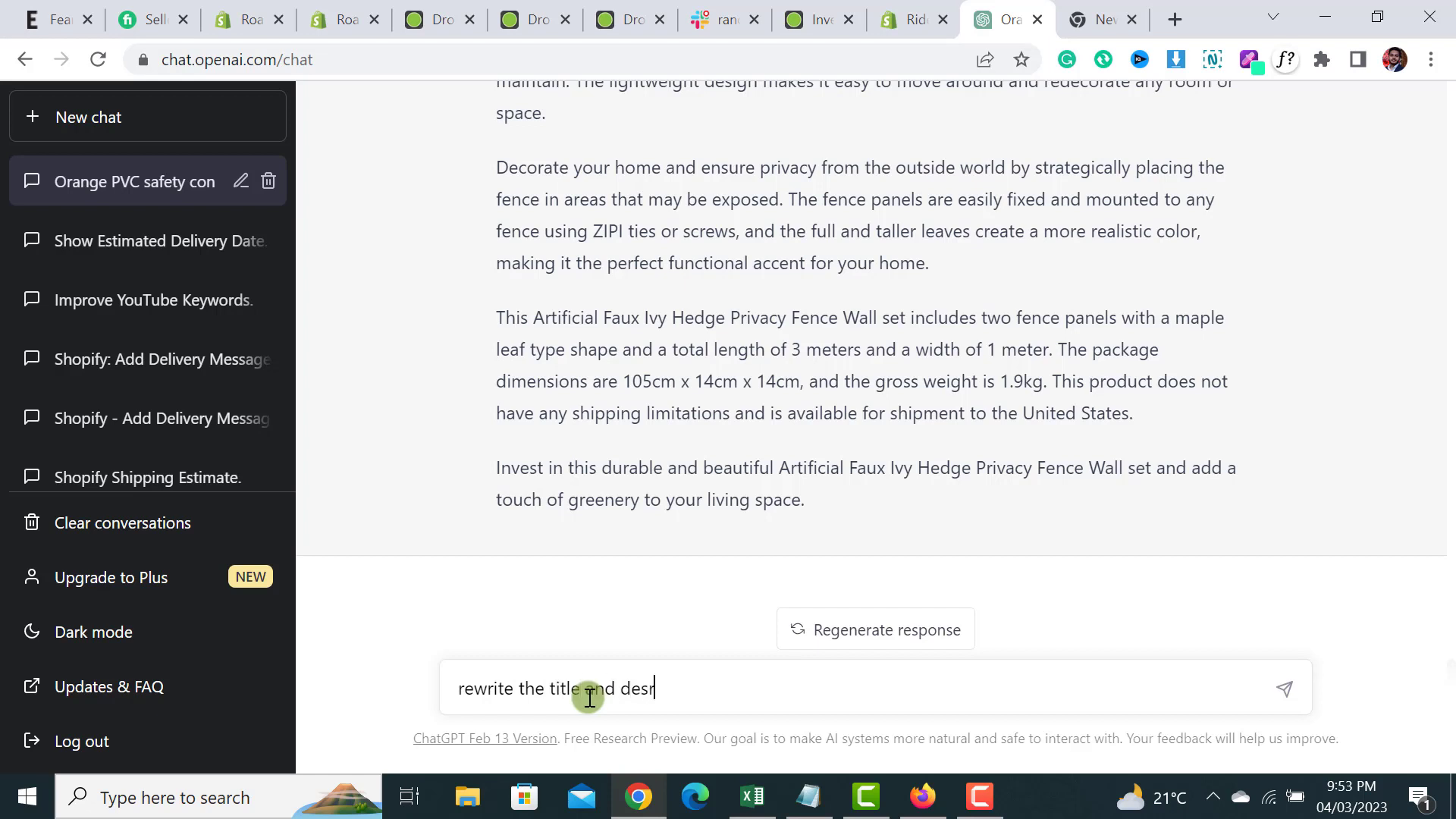
pyautogui.write('iption for m')
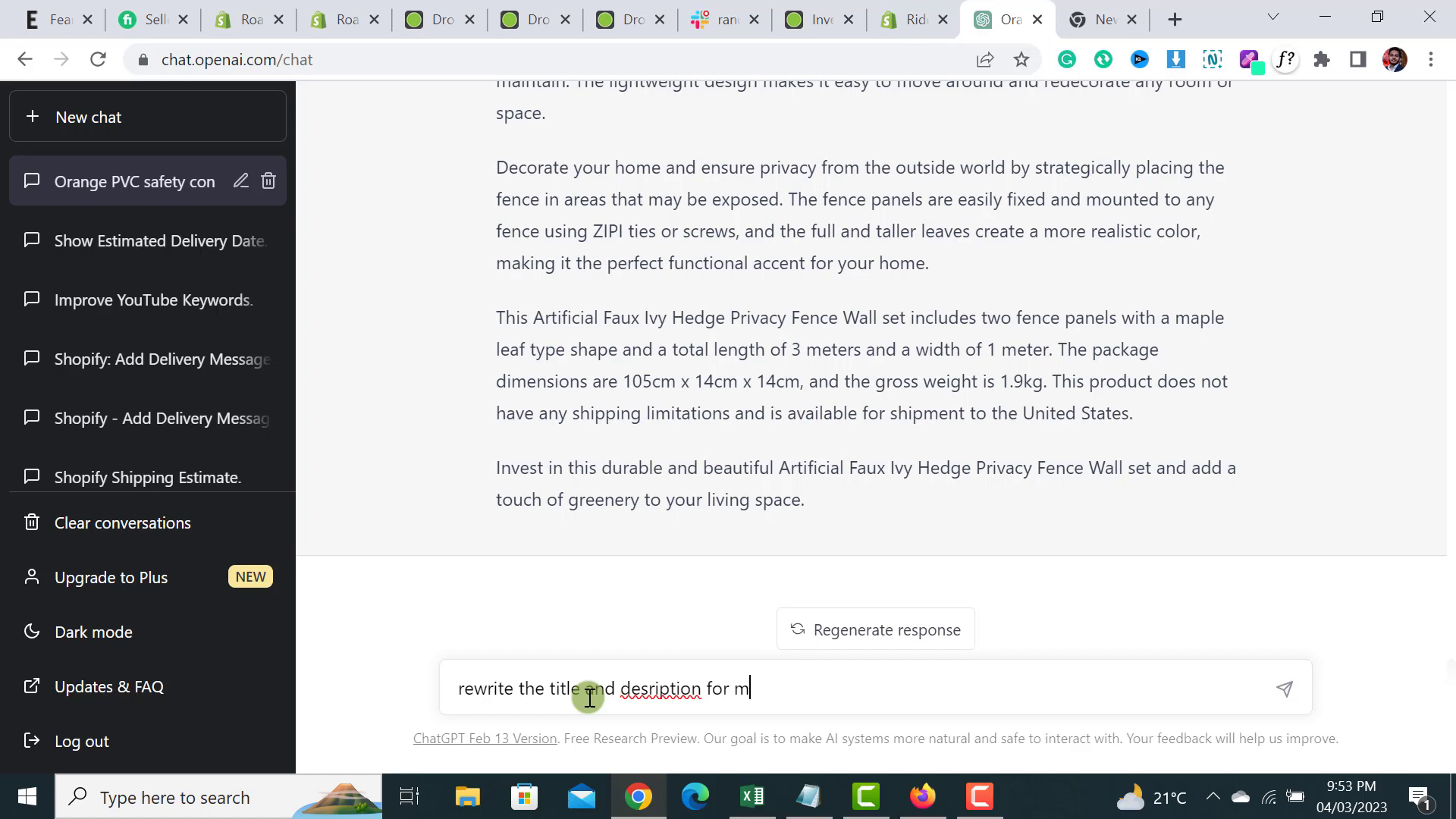
pyautogui.write('y product')
pyautogui.hotkey('shift', 'Return')
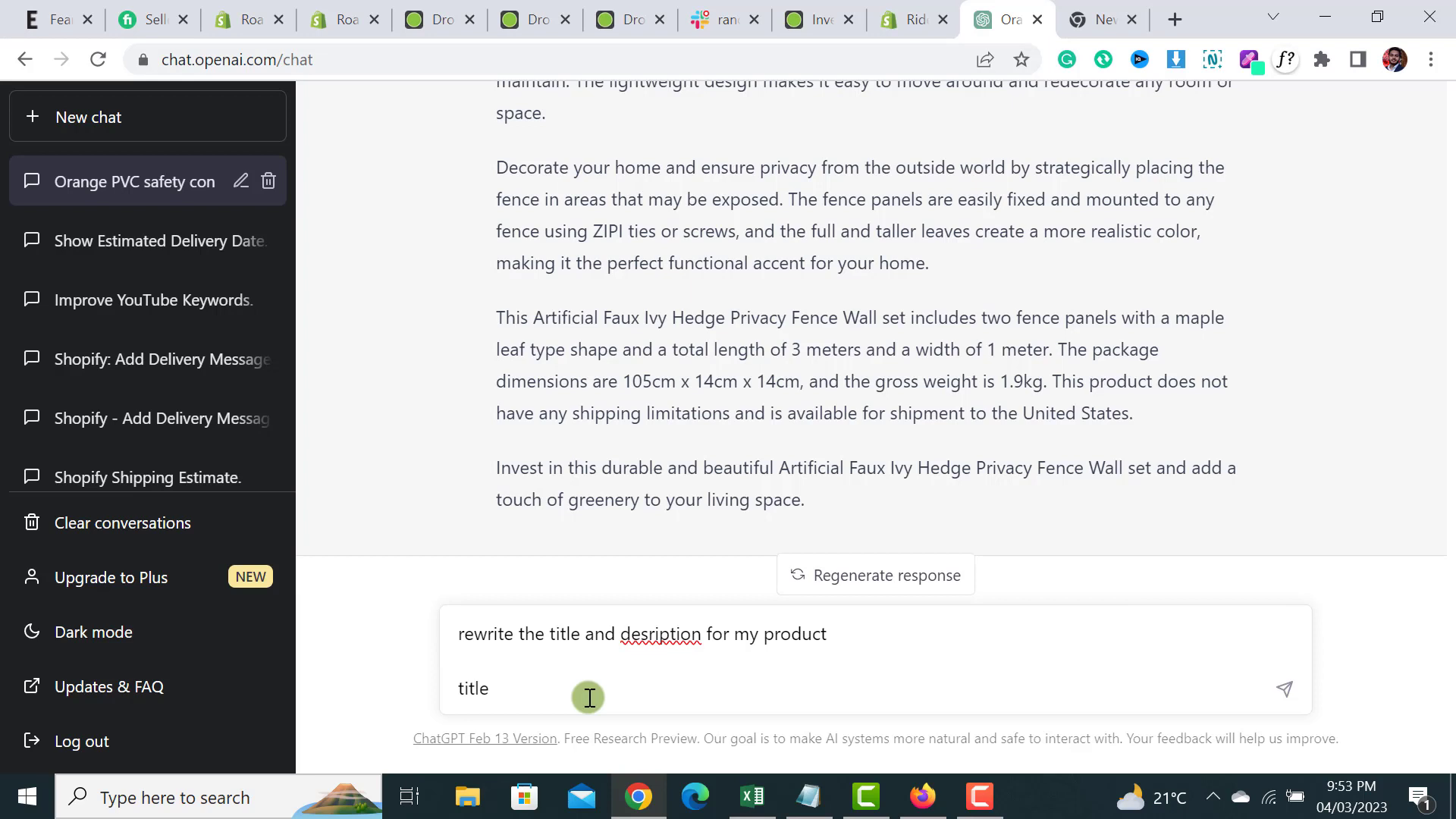
# - Add the copied product title to the prompt after "title :" and start a new line reading "Description:"
pyautogui.write('title :')
pyautogui.hotkey('ctrl', 'v')
pyautogui.hotkey('shift', 'Return')
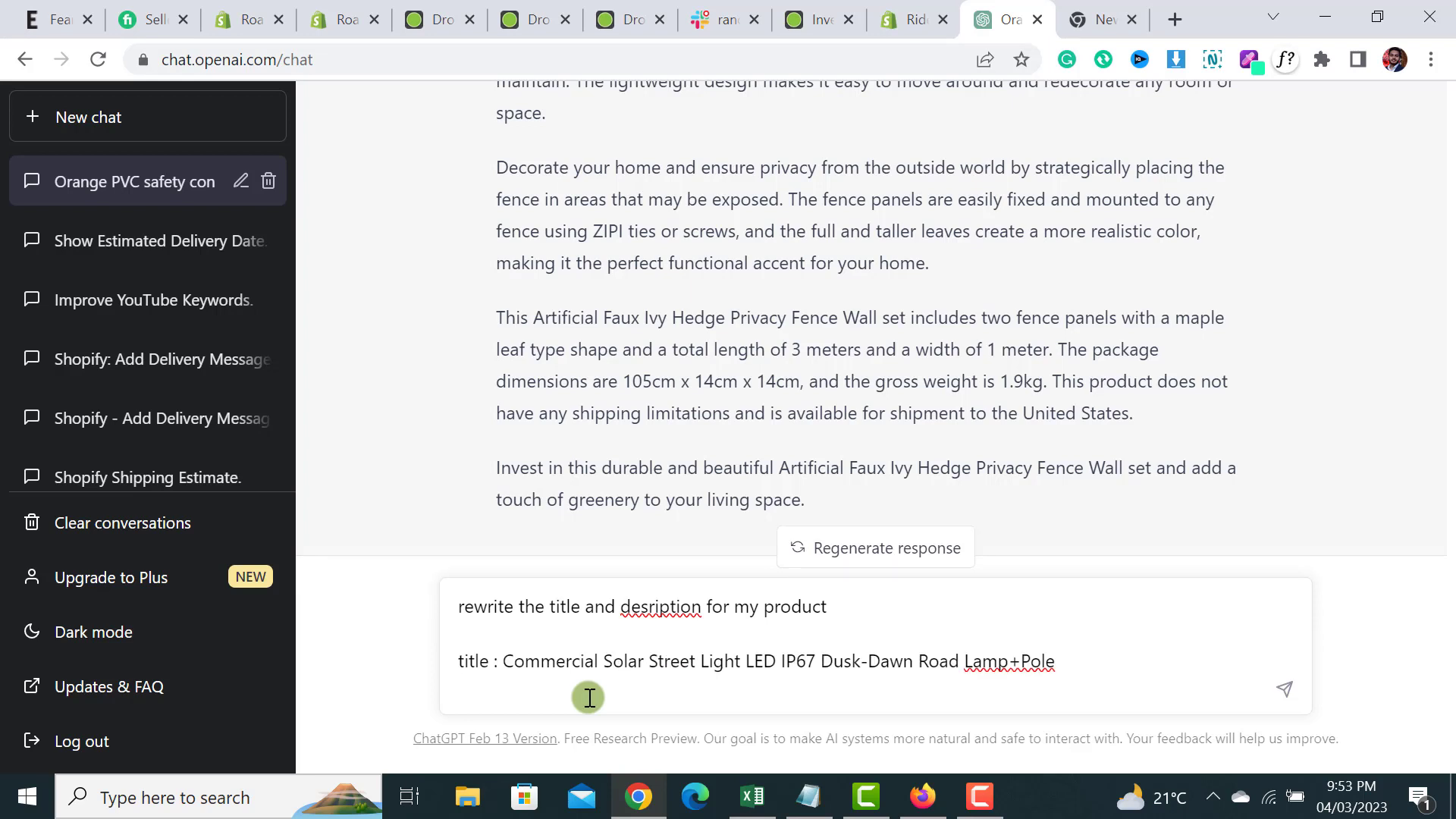
pyautogui.write('Description:')
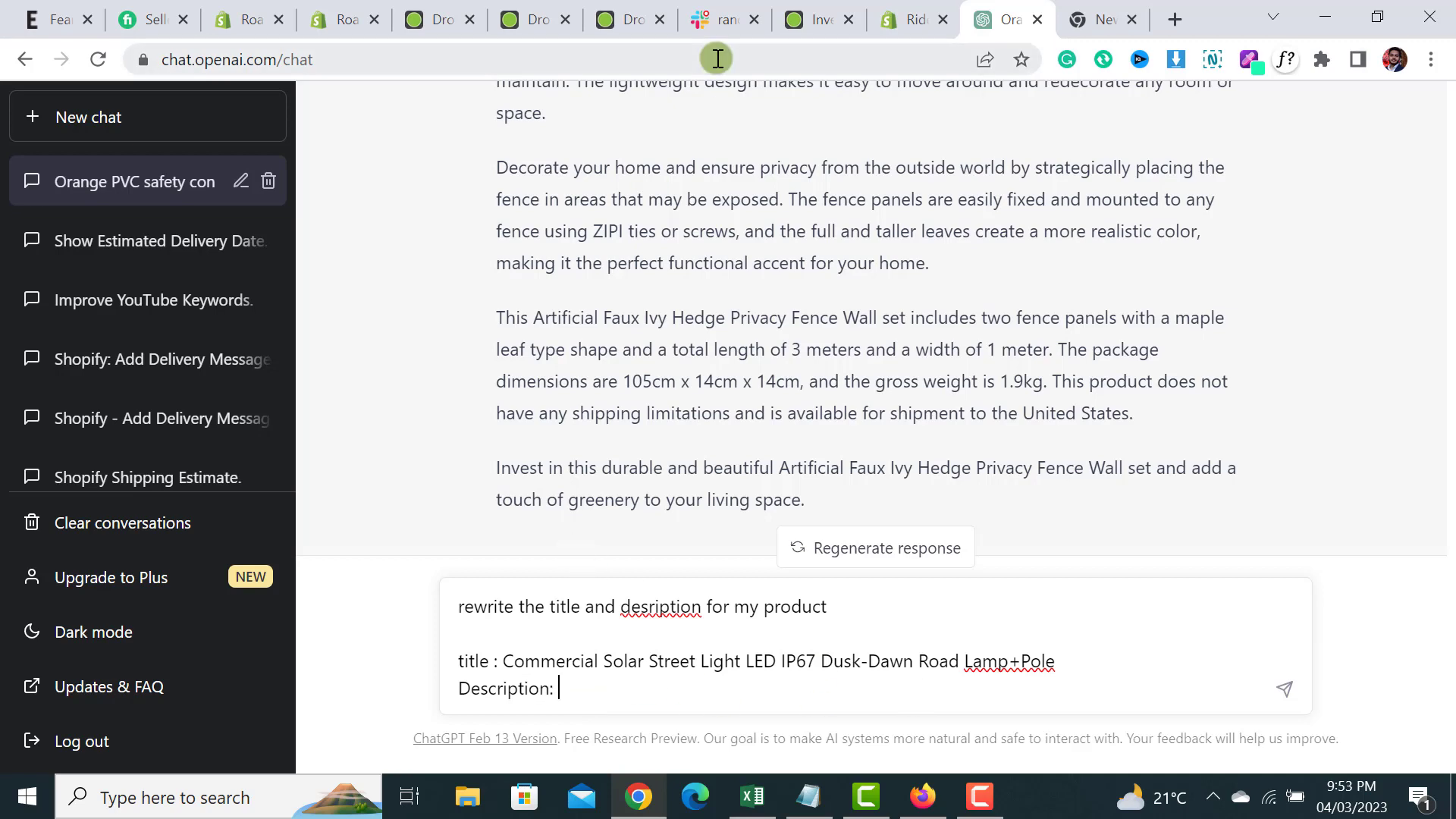
# - On the Doba solar street light page, copy the product details text from the Specification through the package contents, excluding the images
pyautogui.click(557, 9)
pyautogui.click(442, 16)
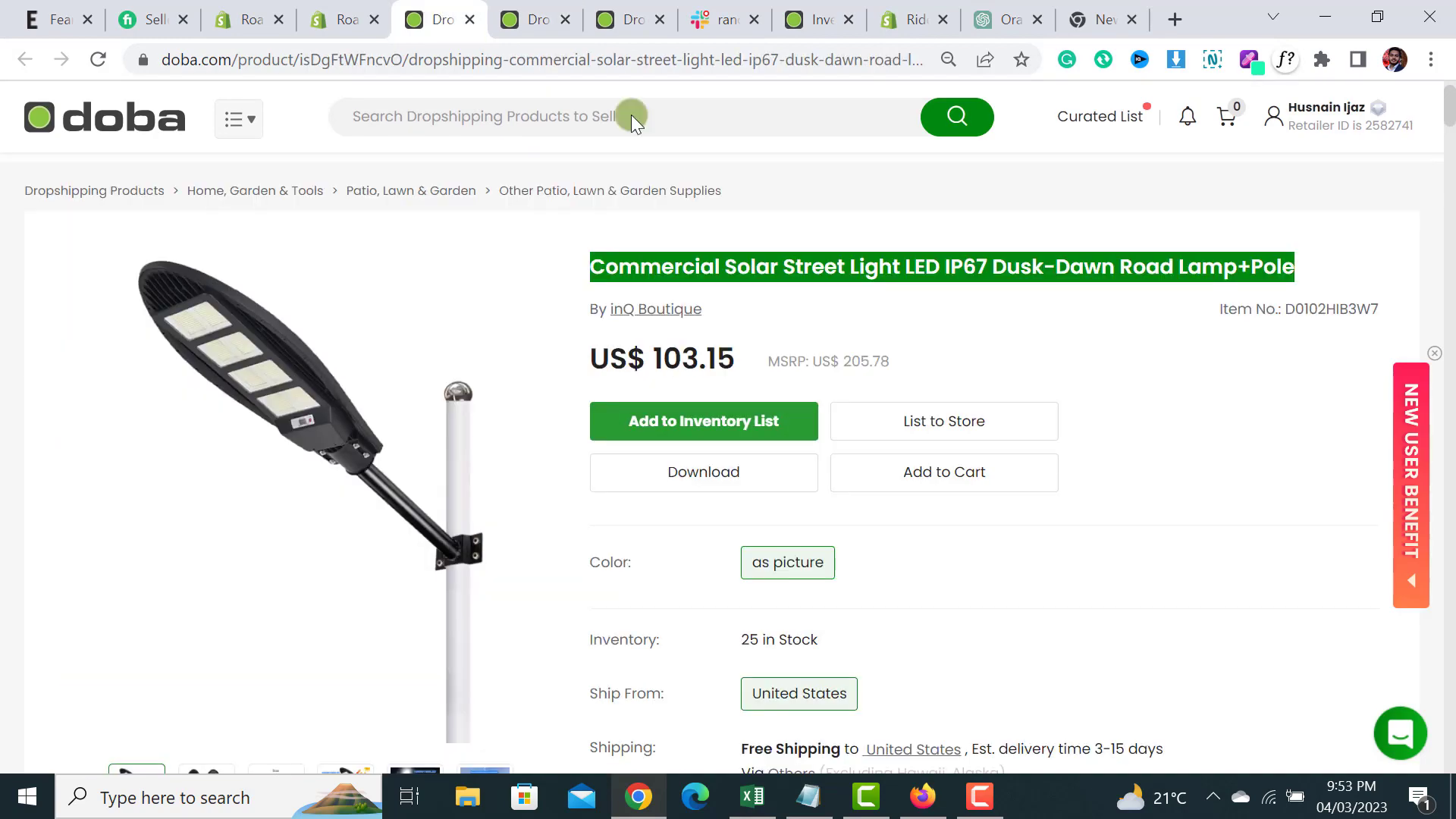
pyautogui.moveTo(1444, 106); pyautogui.dragTo(1448, 168)
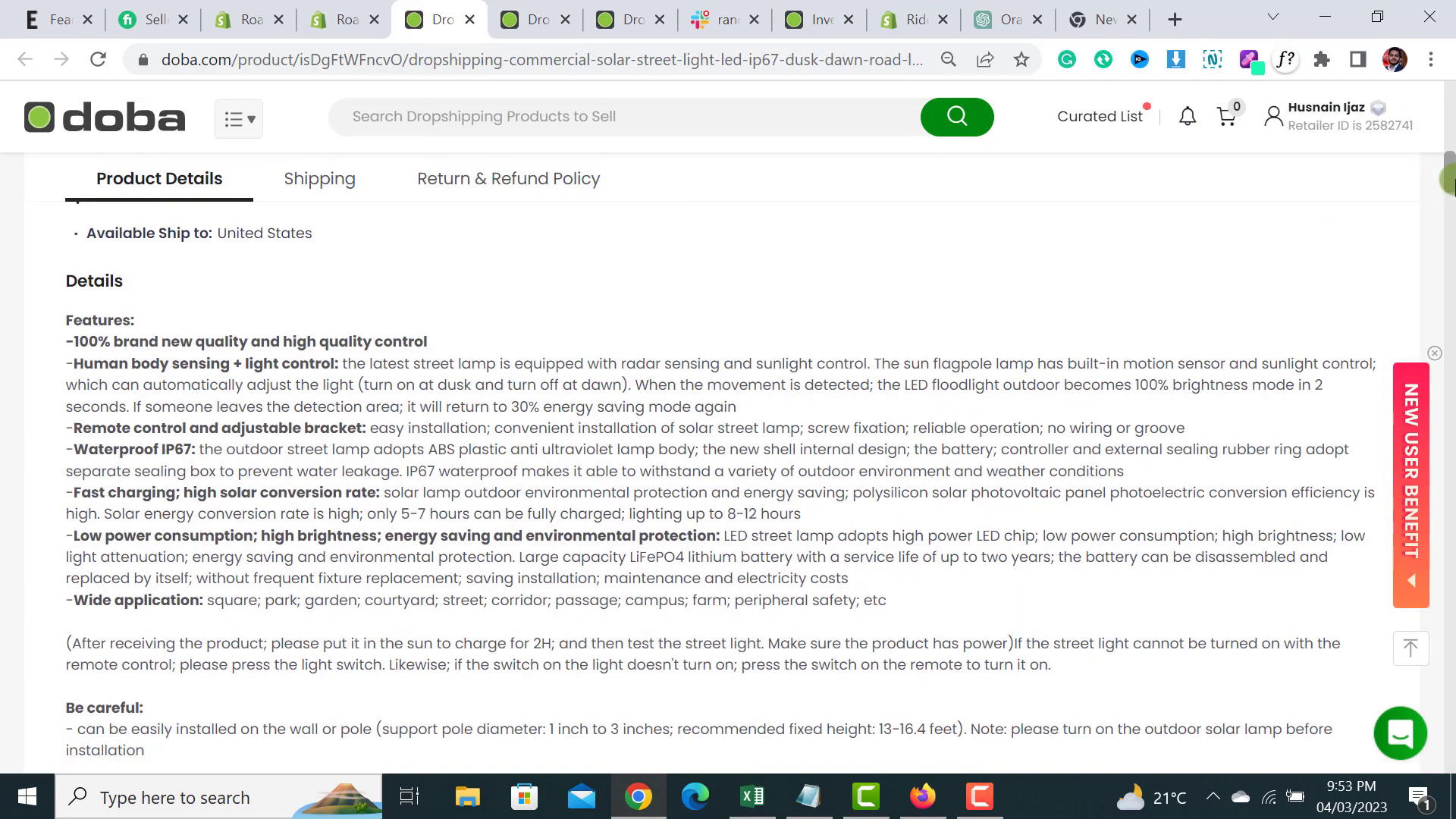
pyautogui.scroll(1, 1448, 176)
pyautogui.scroll(1, 1448, 176)
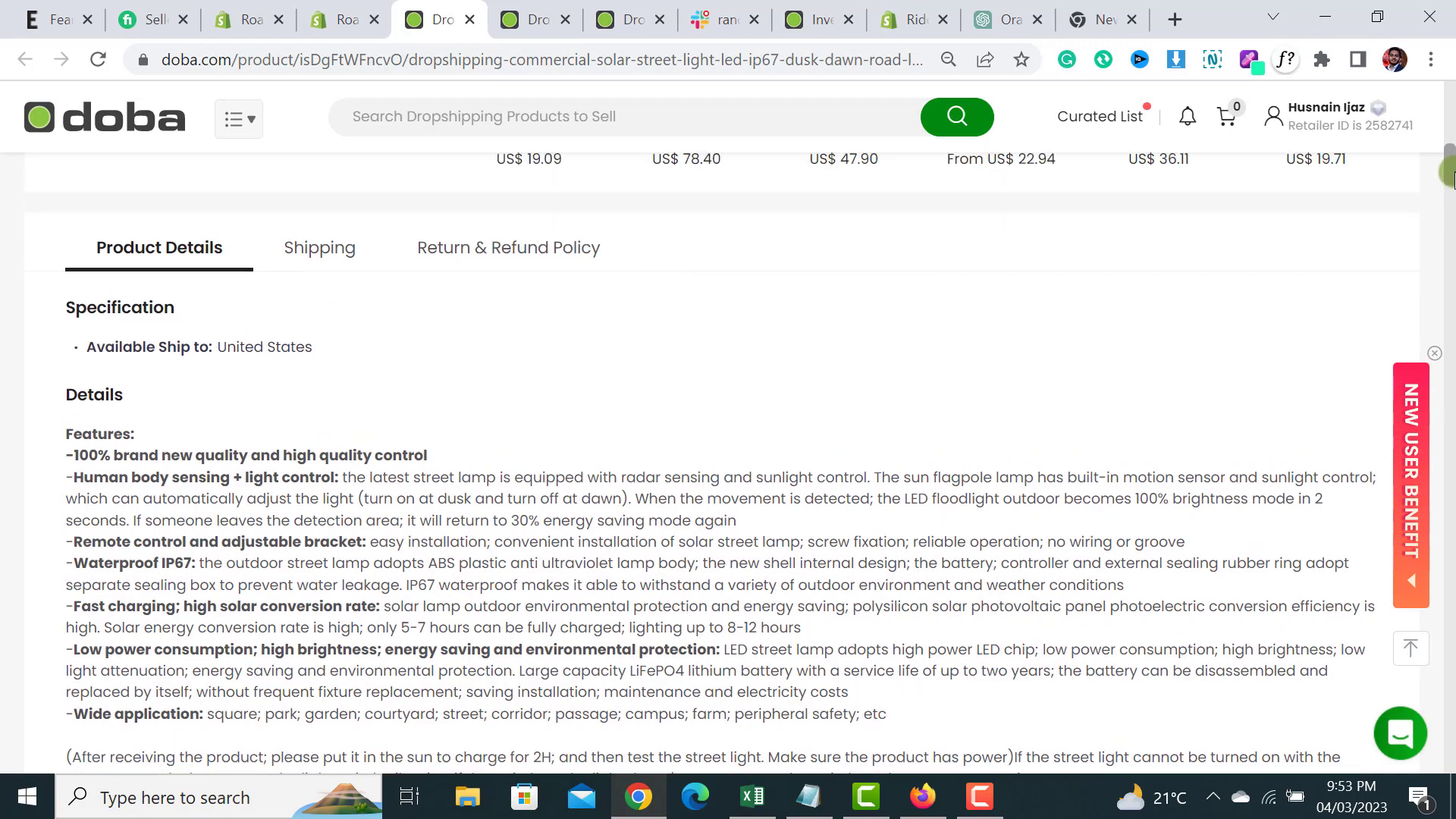
pyautogui.moveTo(81, 306); pyautogui.dragTo(425, 550)
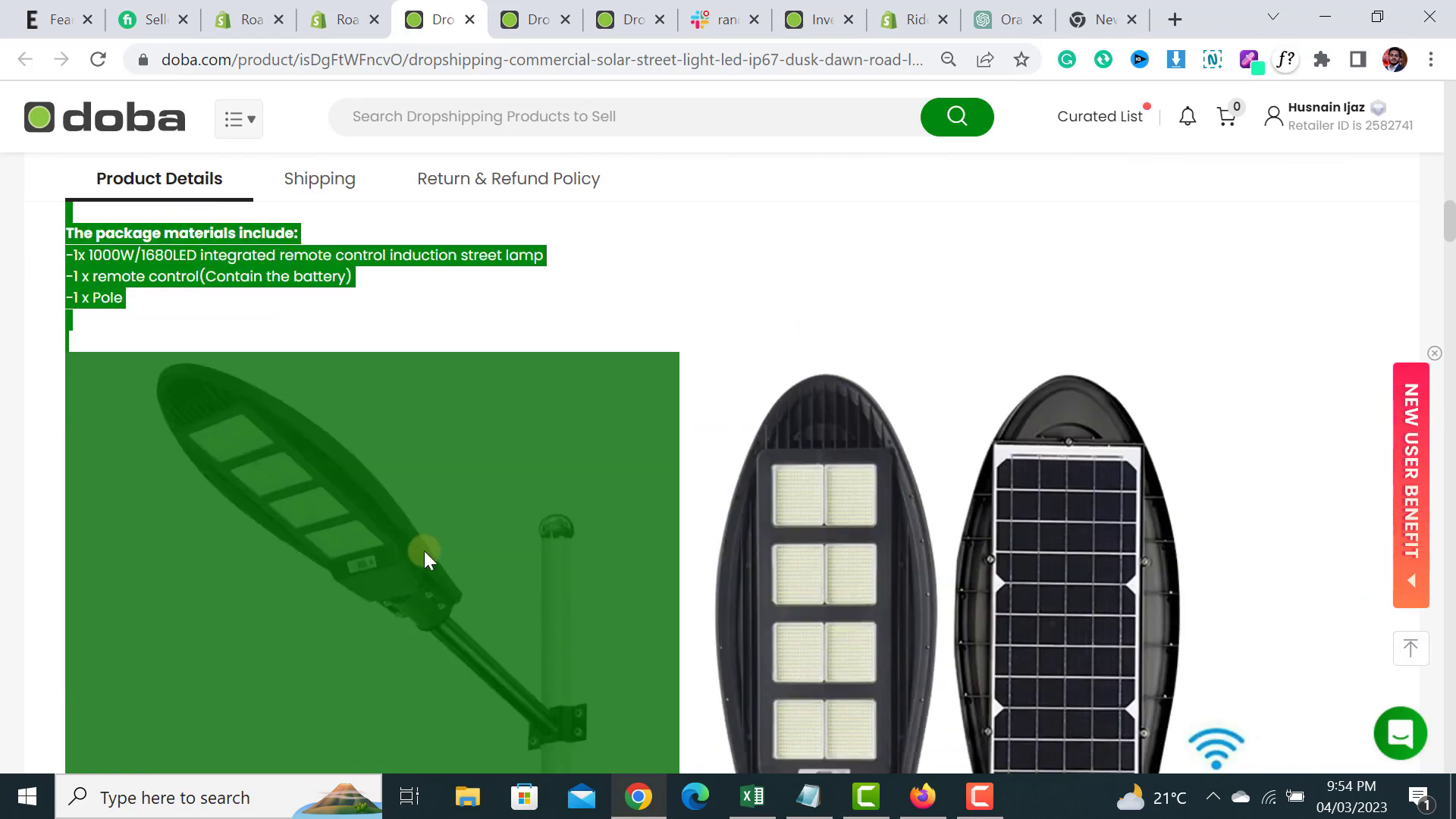
pyautogui.moveTo(377, 378); pyautogui.dragTo(379, 333)
pyautogui.hotkey('ctrl', 'c')
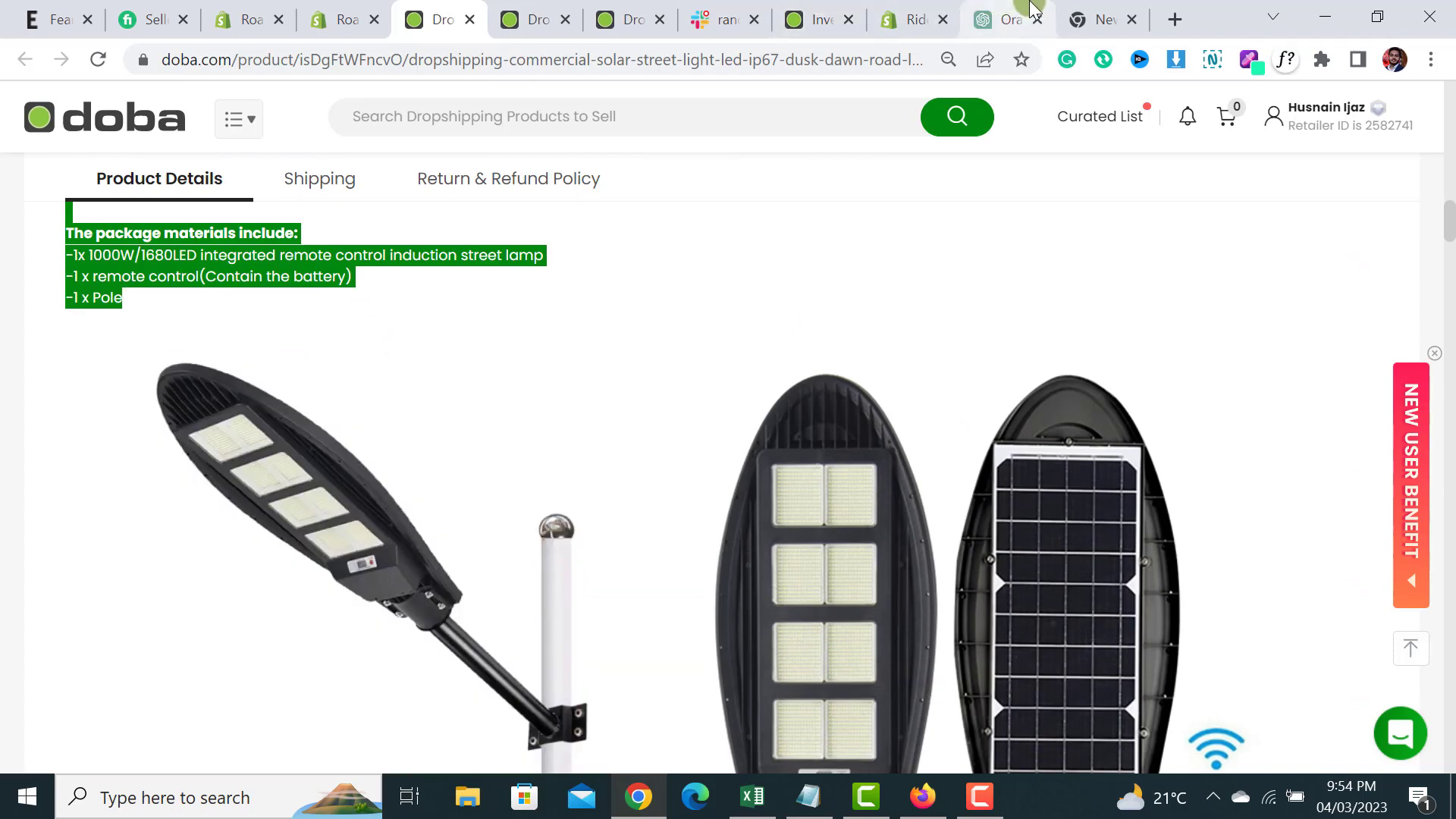
# - Return to ChatGPT, paste the copied product details after "Description:" and send the prompt
pyautogui.click(1008, 19)
pyautogui.click(614, 696)
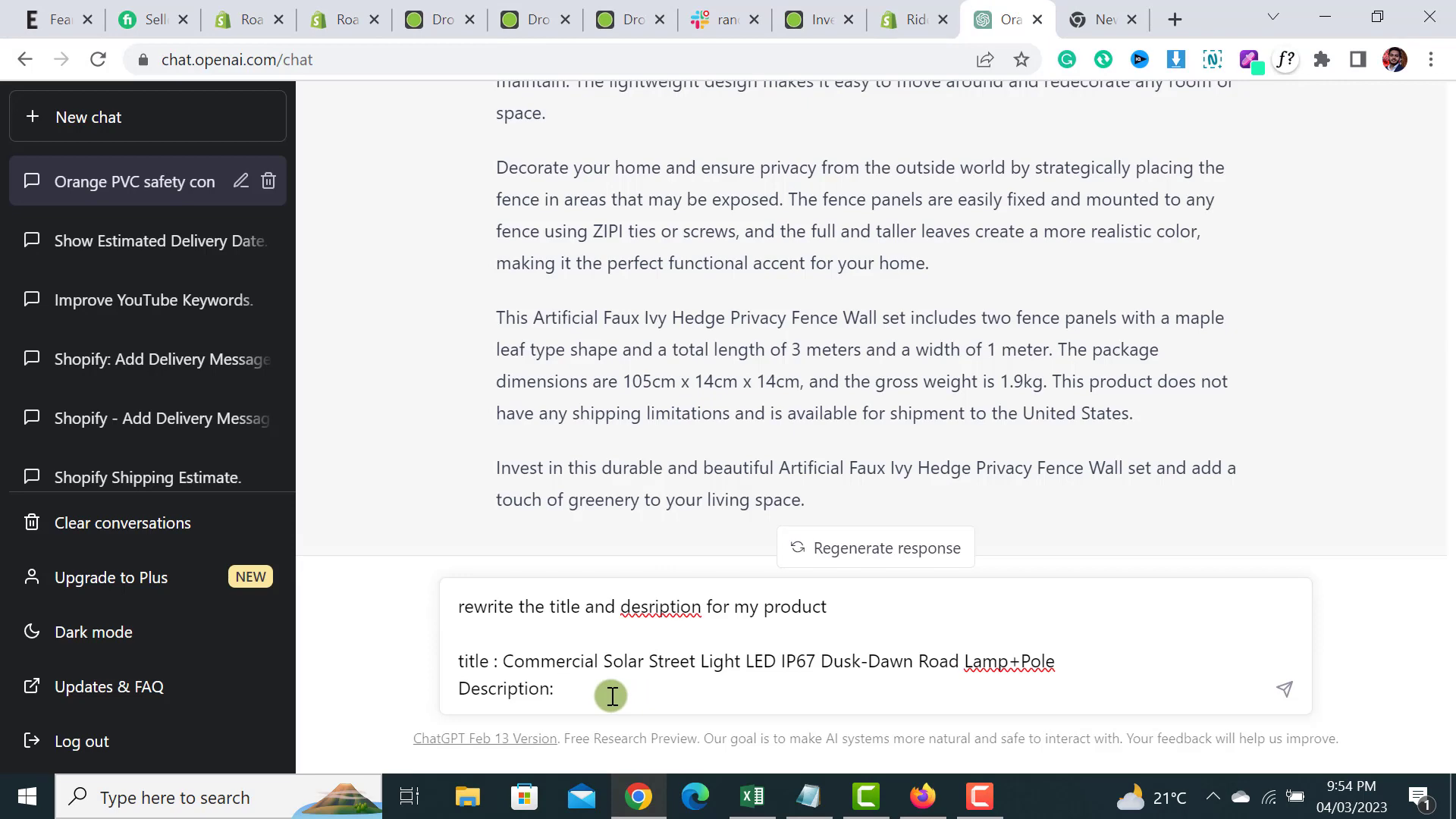
pyautogui.hotkey('ctrl', 'v')
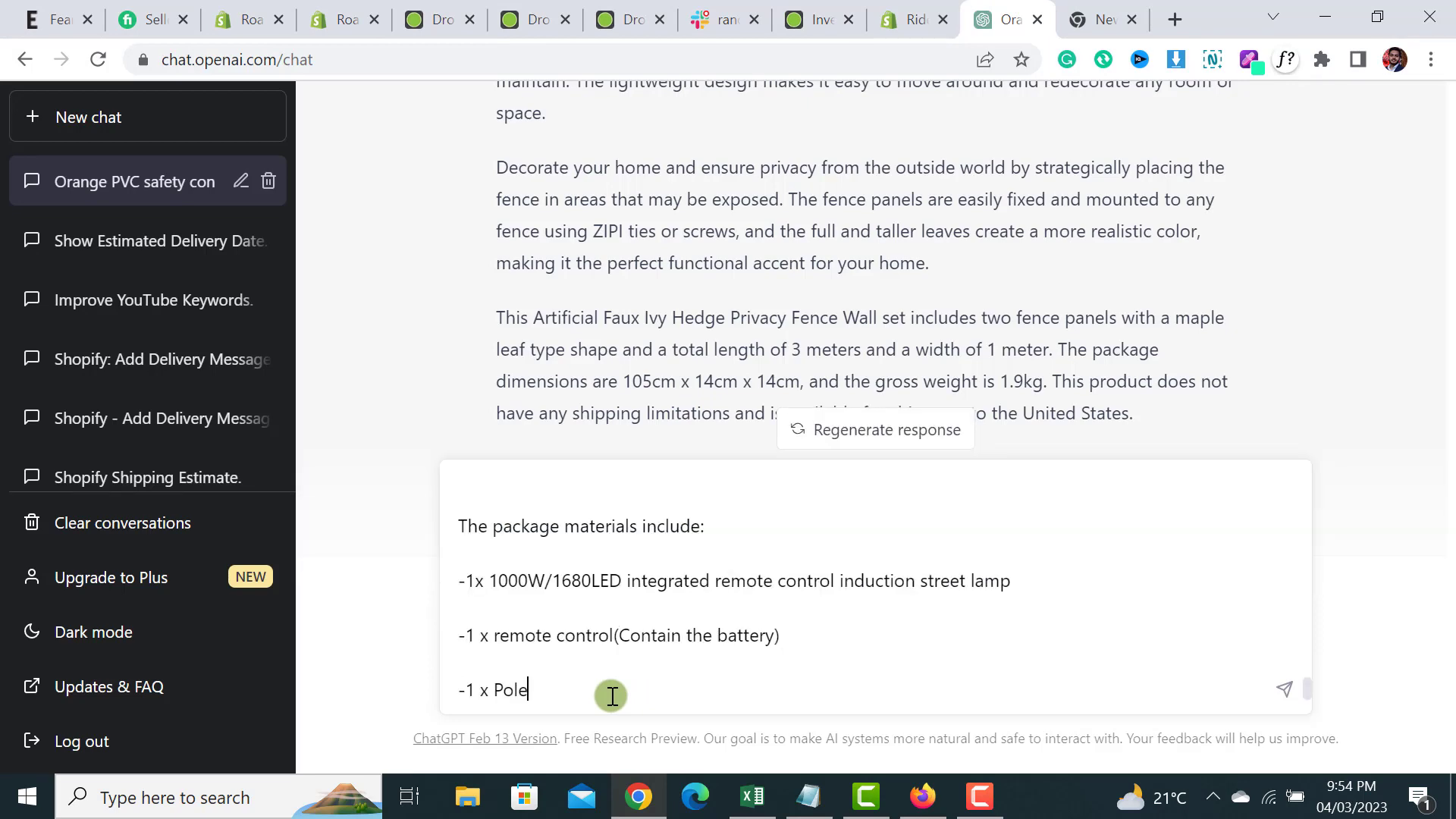
pyautogui.press('Return')
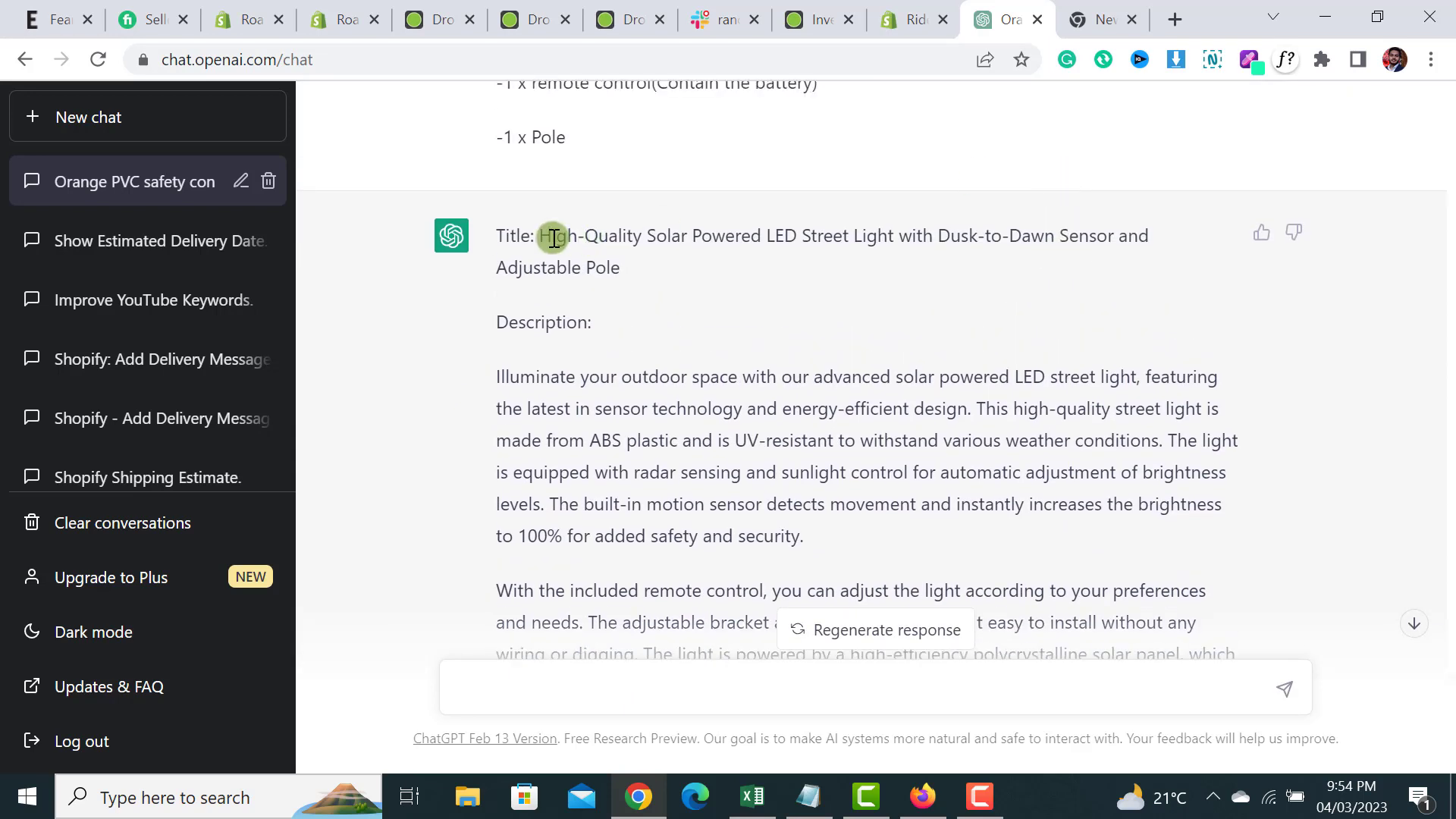
# - Copy the rewritten title from ChatGPT's reply into the new Shopify product's Title, closing the spare Shopify settings page along the way
pyautogui.moveTo(540, 236); pyautogui.dragTo(627, 266)
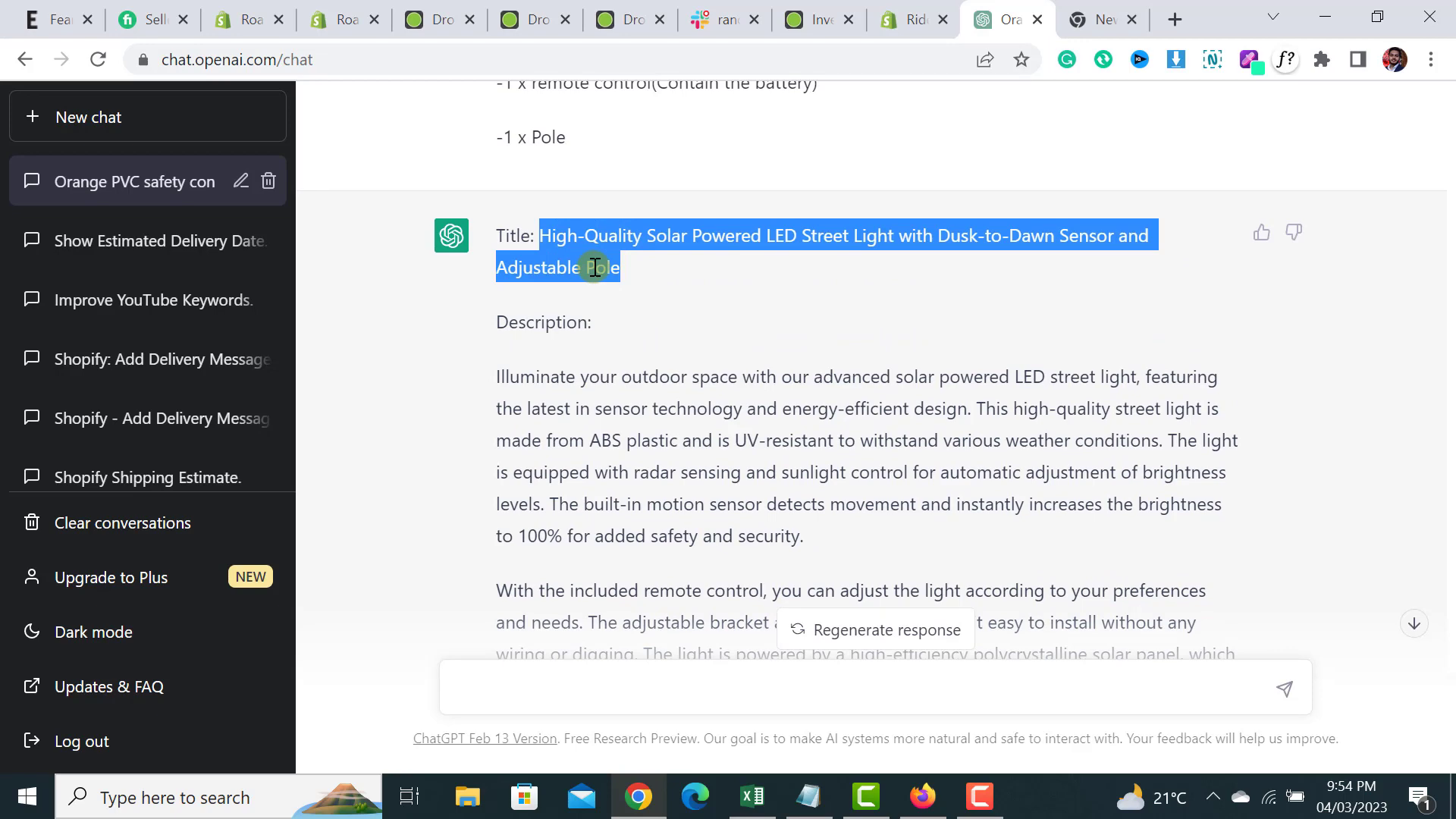
pyautogui.rightClick(594, 266)
pyautogui.click(640, 293)
pyautogui.click(260, 17)
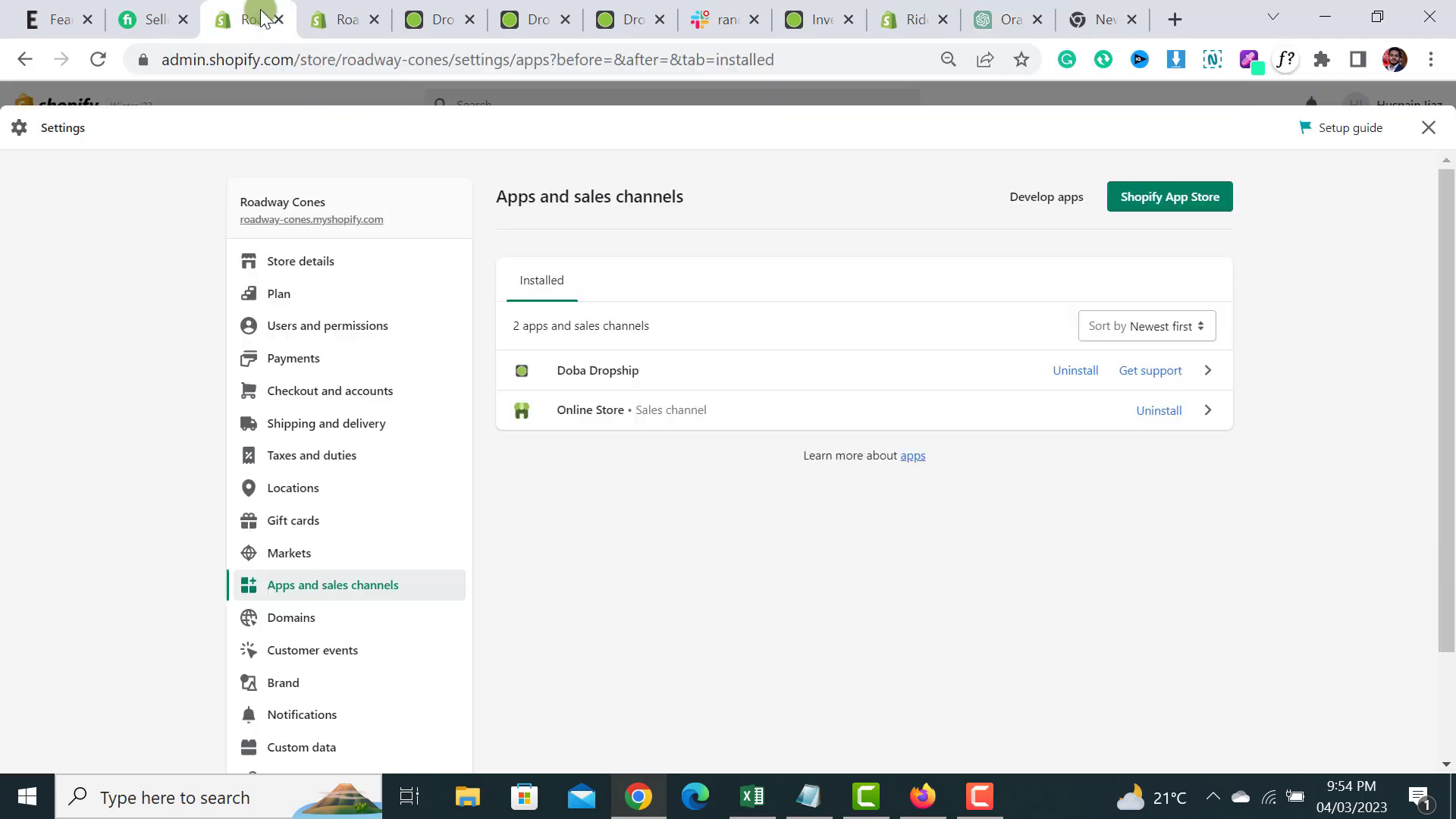
pyautogui.click(337, 19)
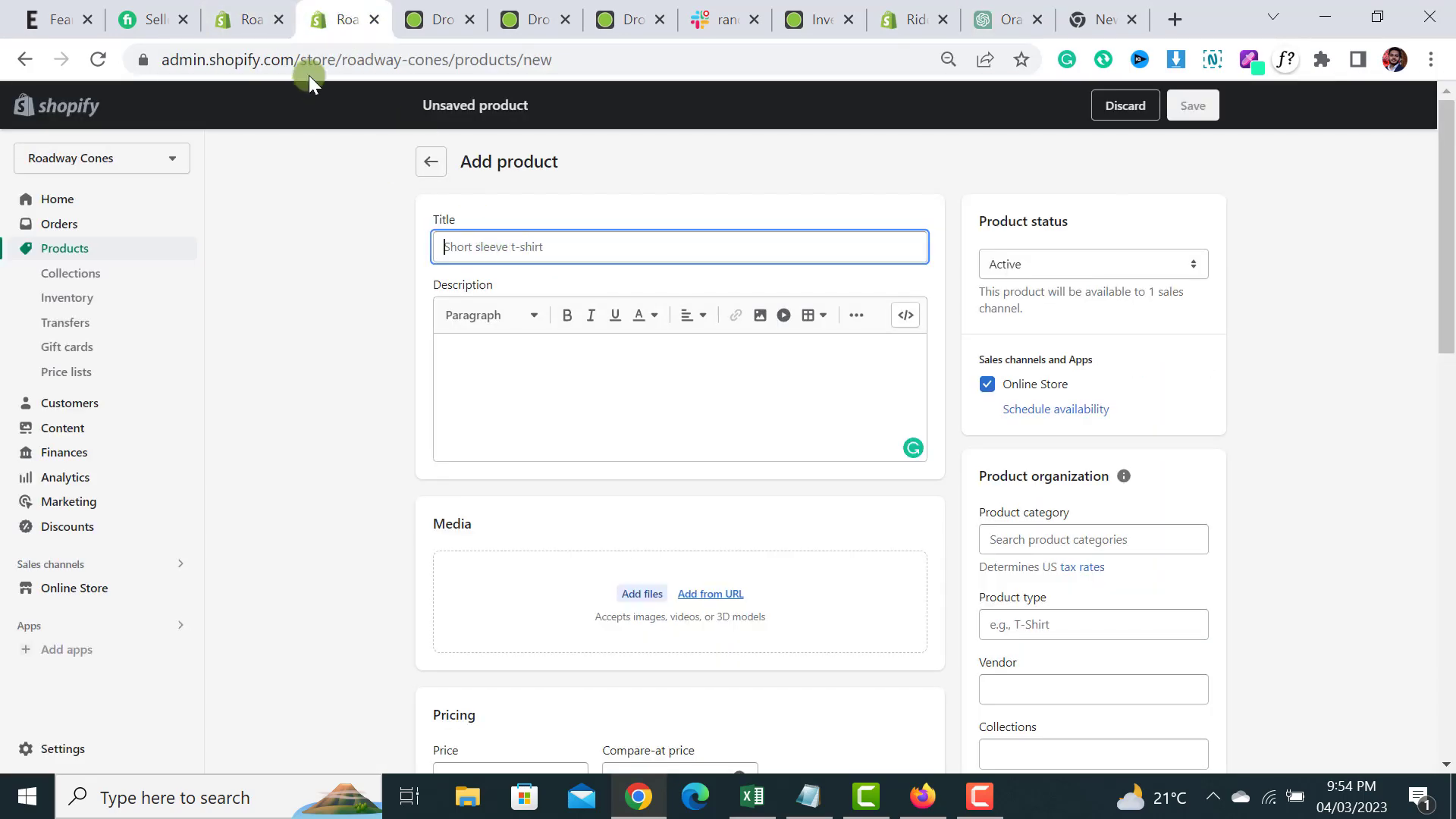
pyautogui.click(278, 19)
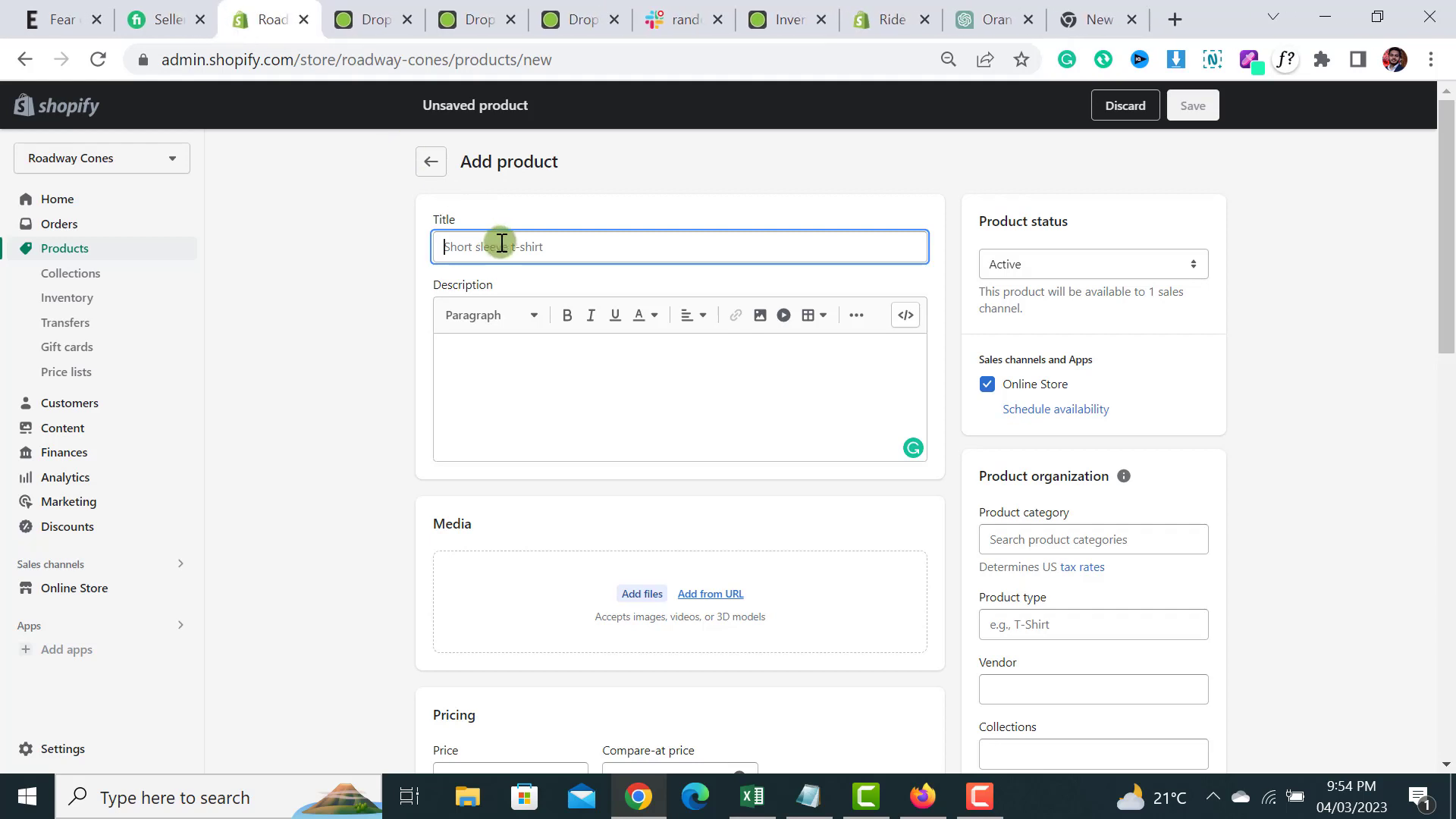
pyautogui.hotkey('ctrl', 'v')
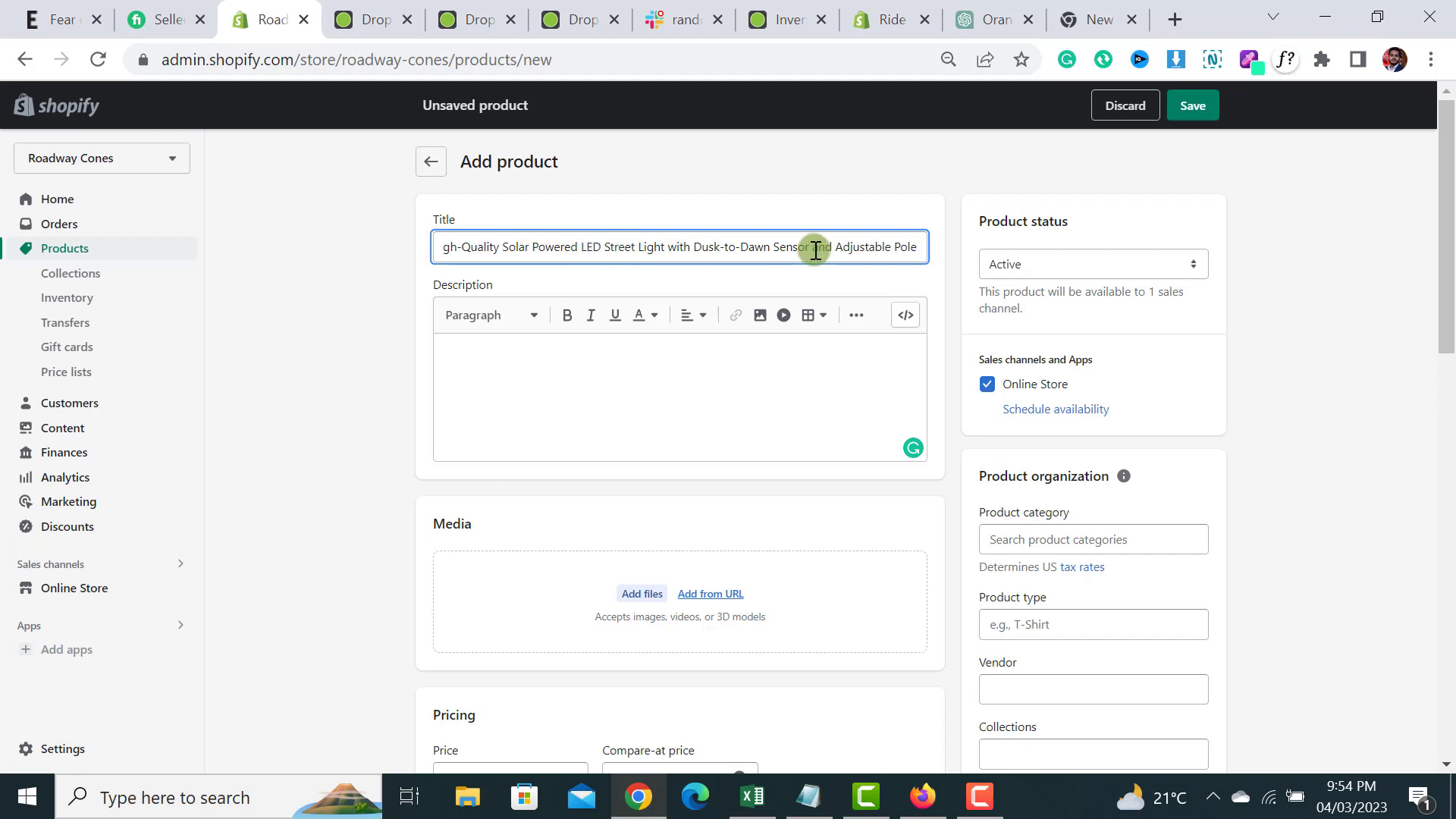
# - Copy ChatGPT's rewritten description, from "Illuminate your outdoor space" through "easy installation.", into the new Shopify product's Description
pyautogui.click(985, 18)
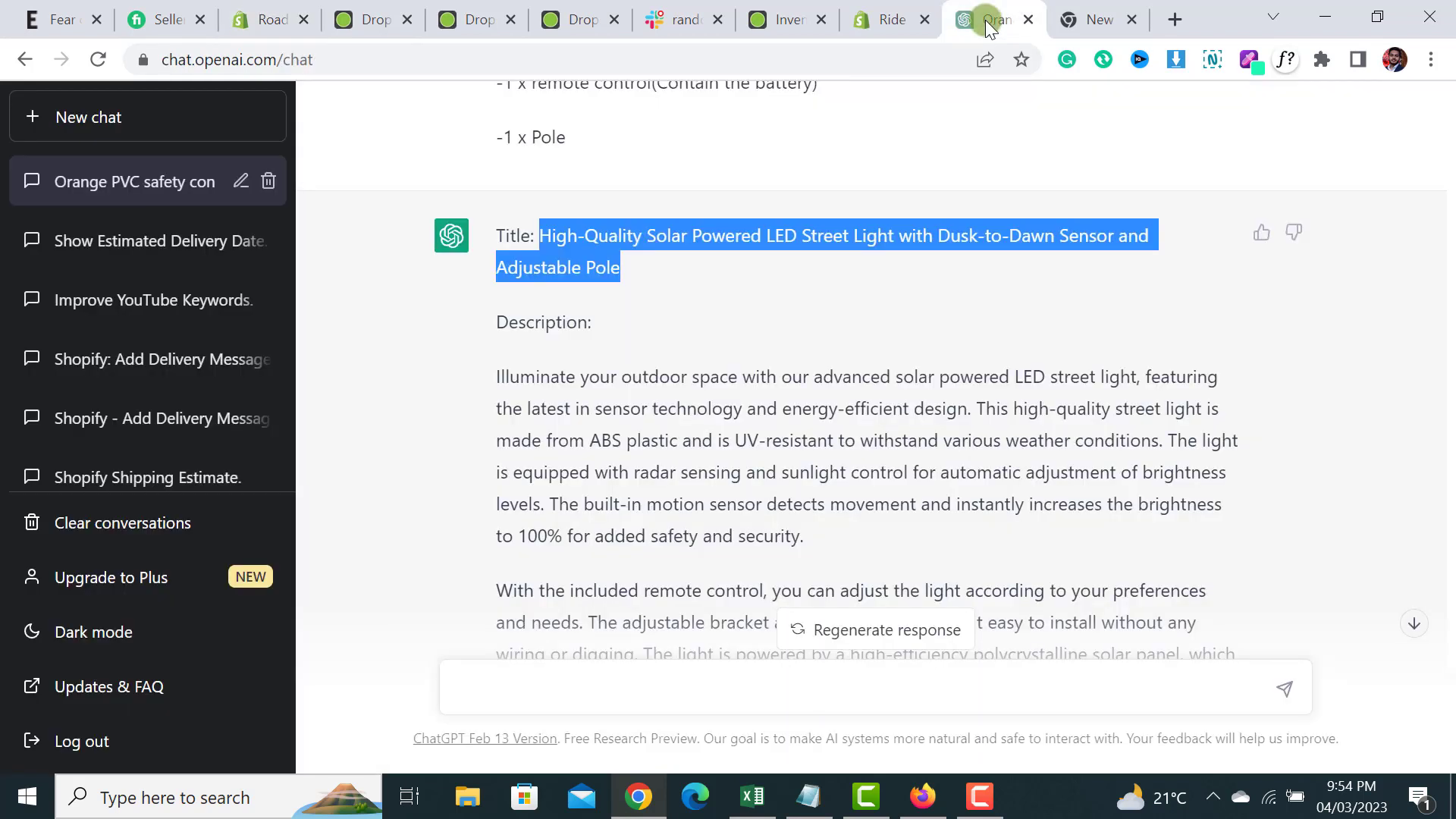
pyautogui.click(660, 690)
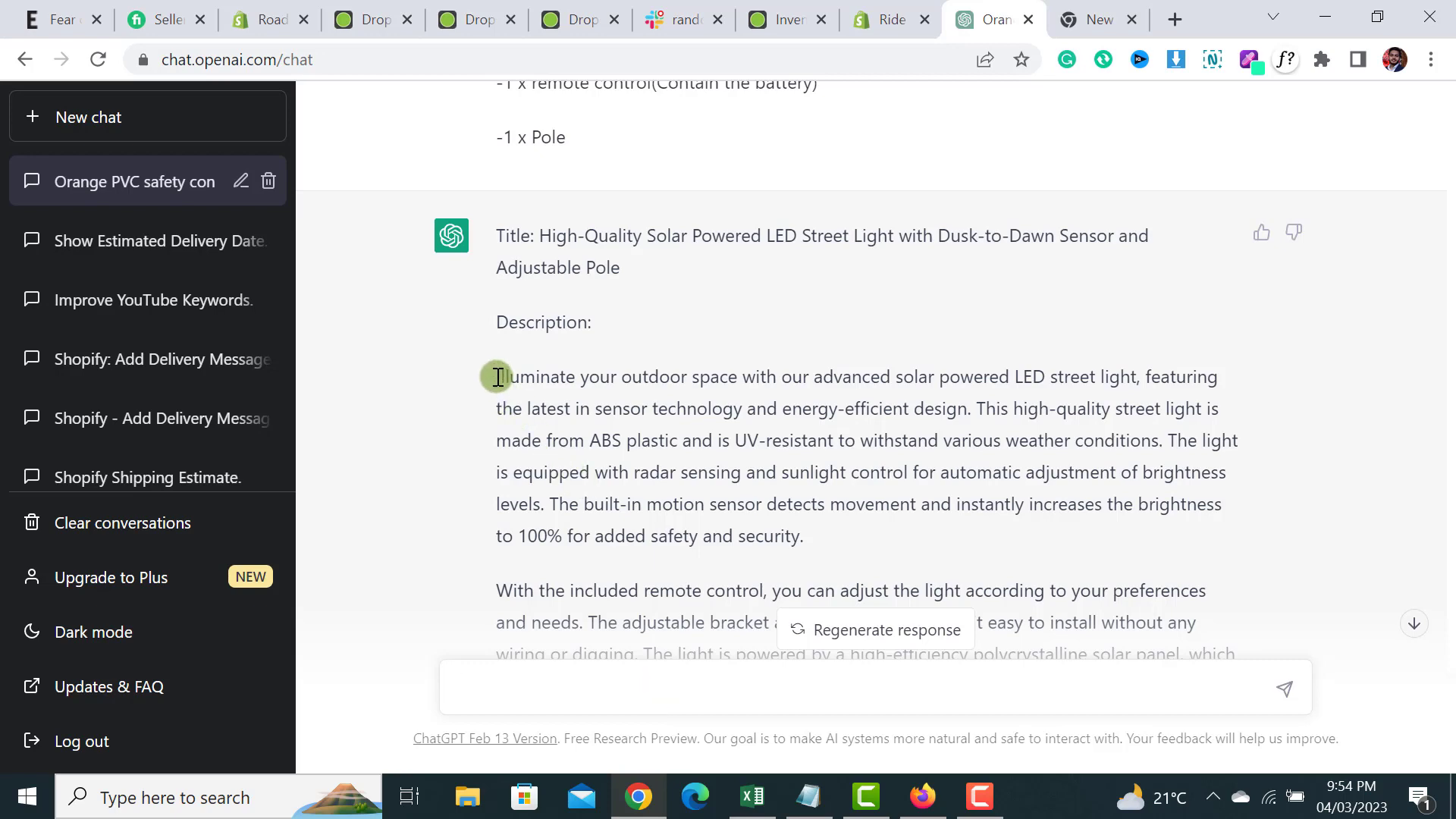
pyautogui.moveTo(496, 376); pyautogui.dragTo(1153, 528)
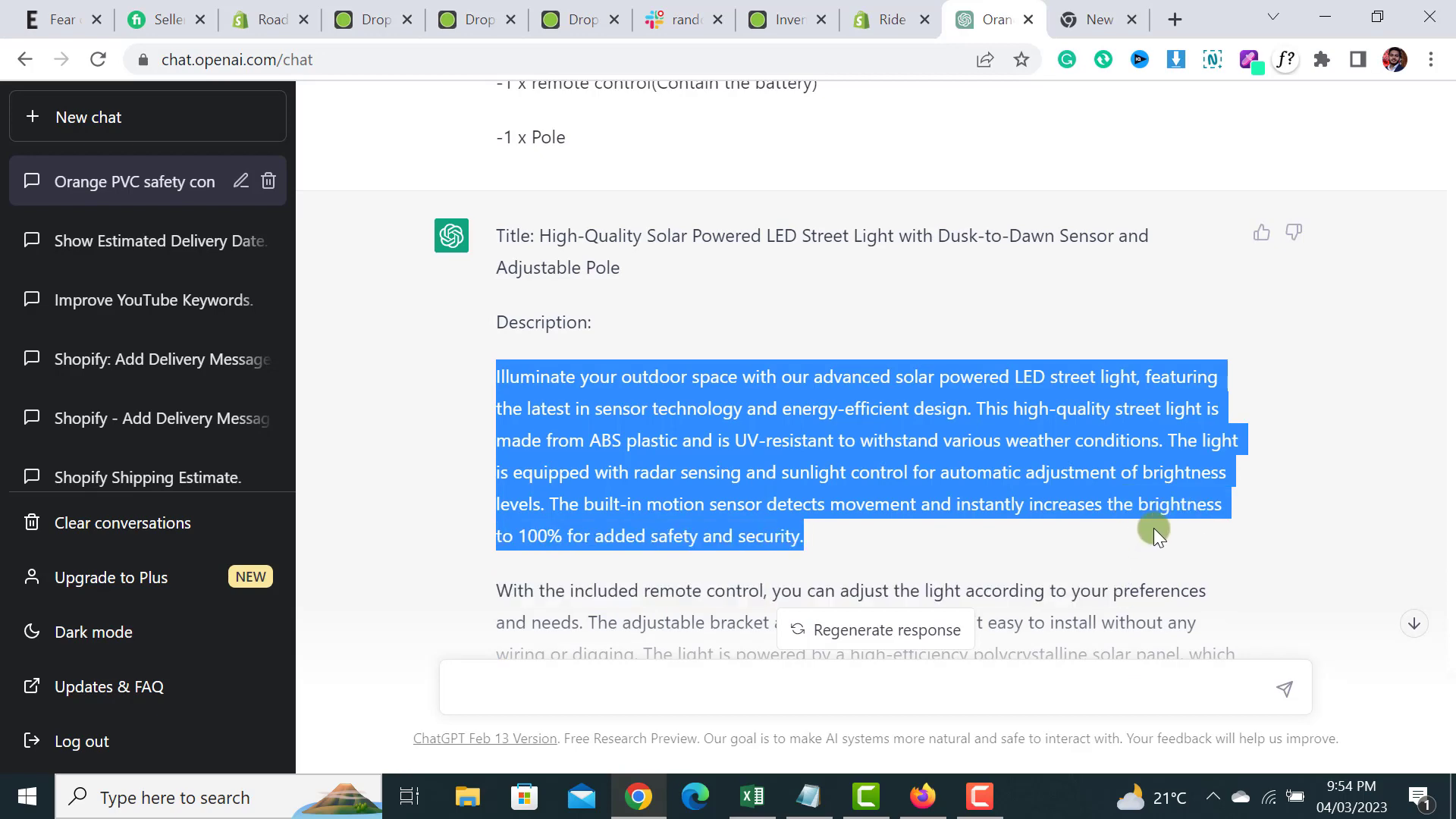
pyautogui.scroll(-4, 1153, 528)
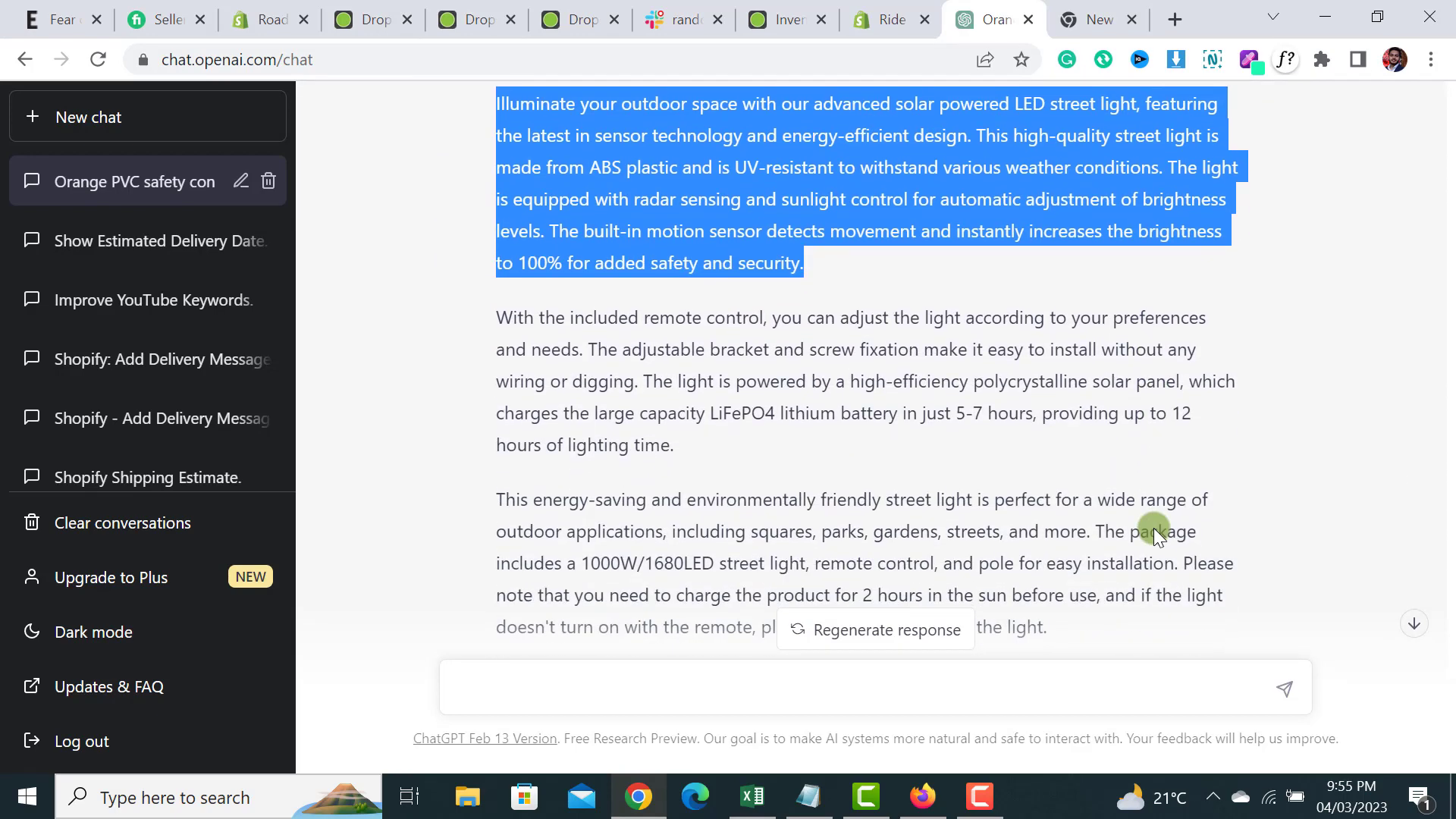
pyautogui.click(528, 140)
pyautogui.moveTo(493, 108); pyautogui.dragTo(1187, 561)
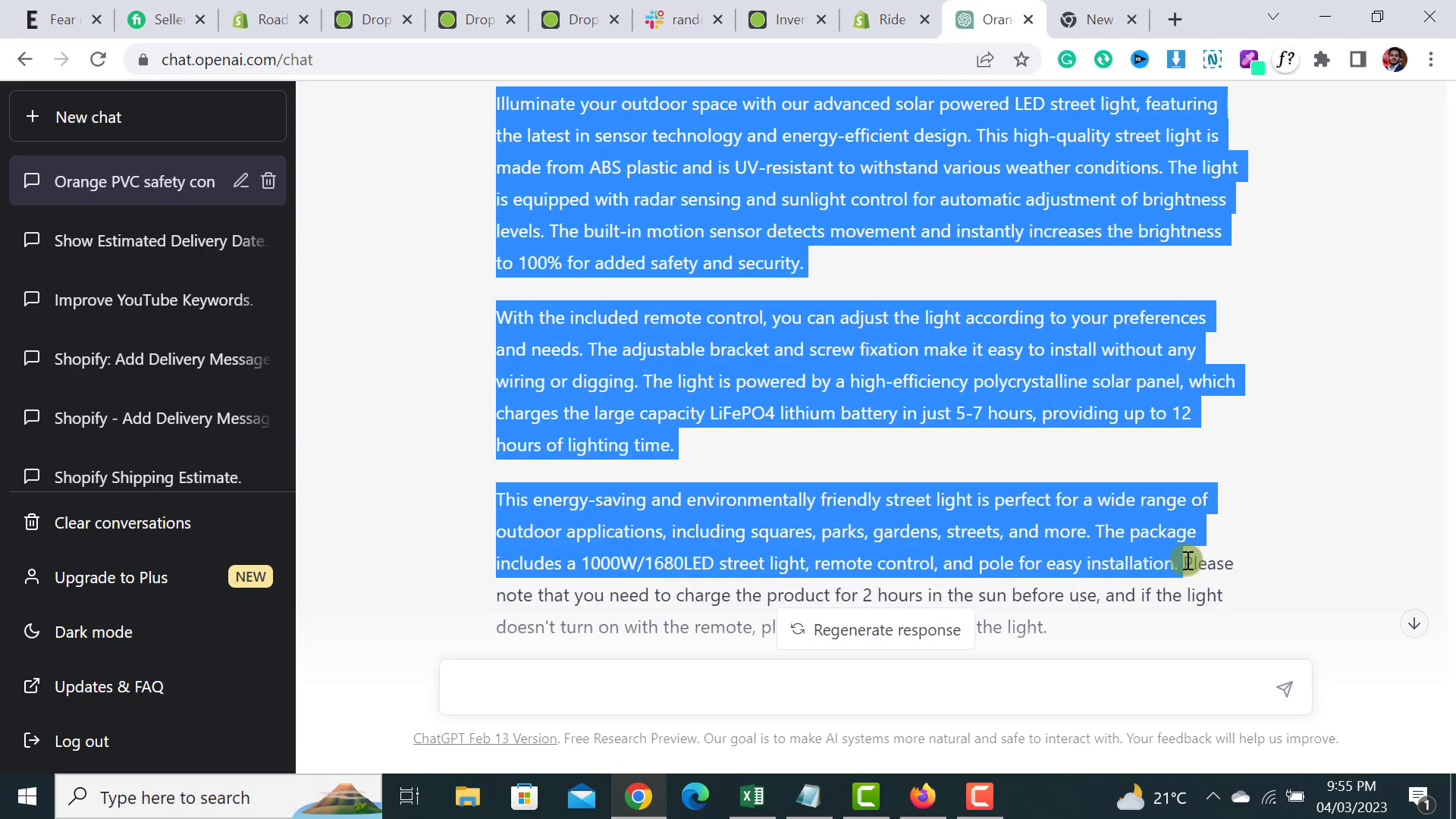
pyautogui.hotkey('ctrl', 'c')
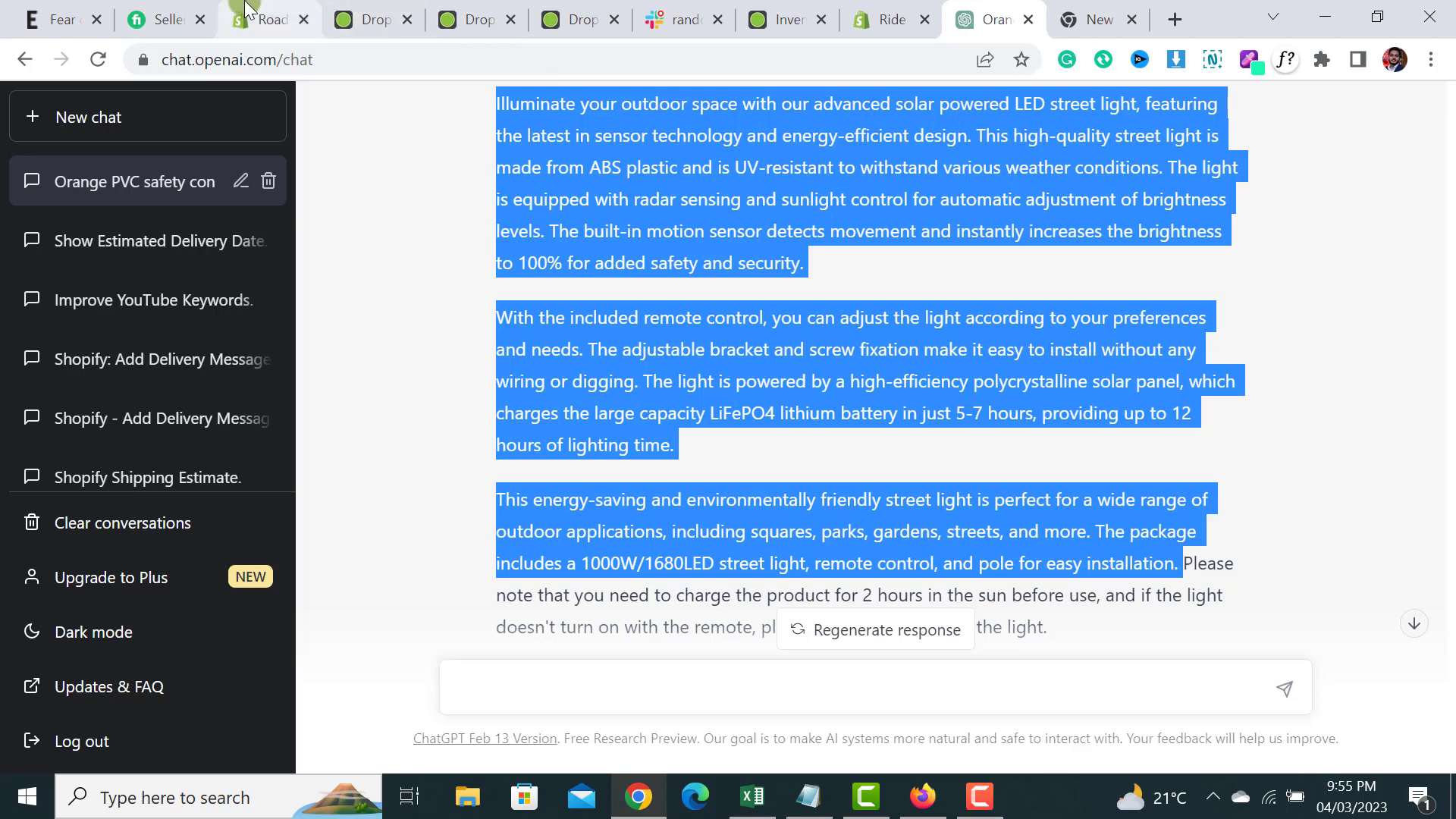
pyautogui.hotkey('ctrl', '3')
pyautogui.click(601, 354)
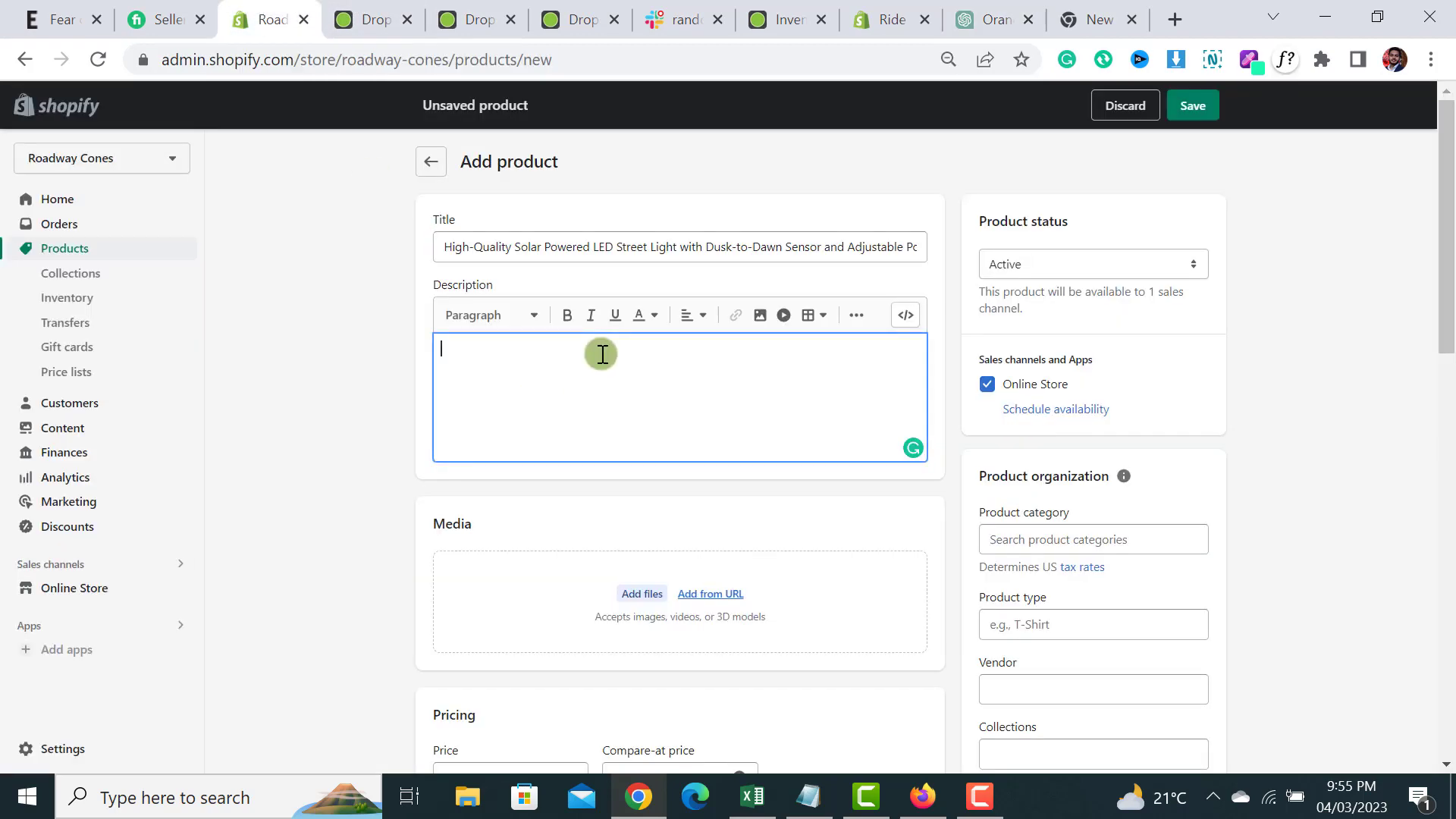
pyautogui.hotkey('ctrl', 'v')
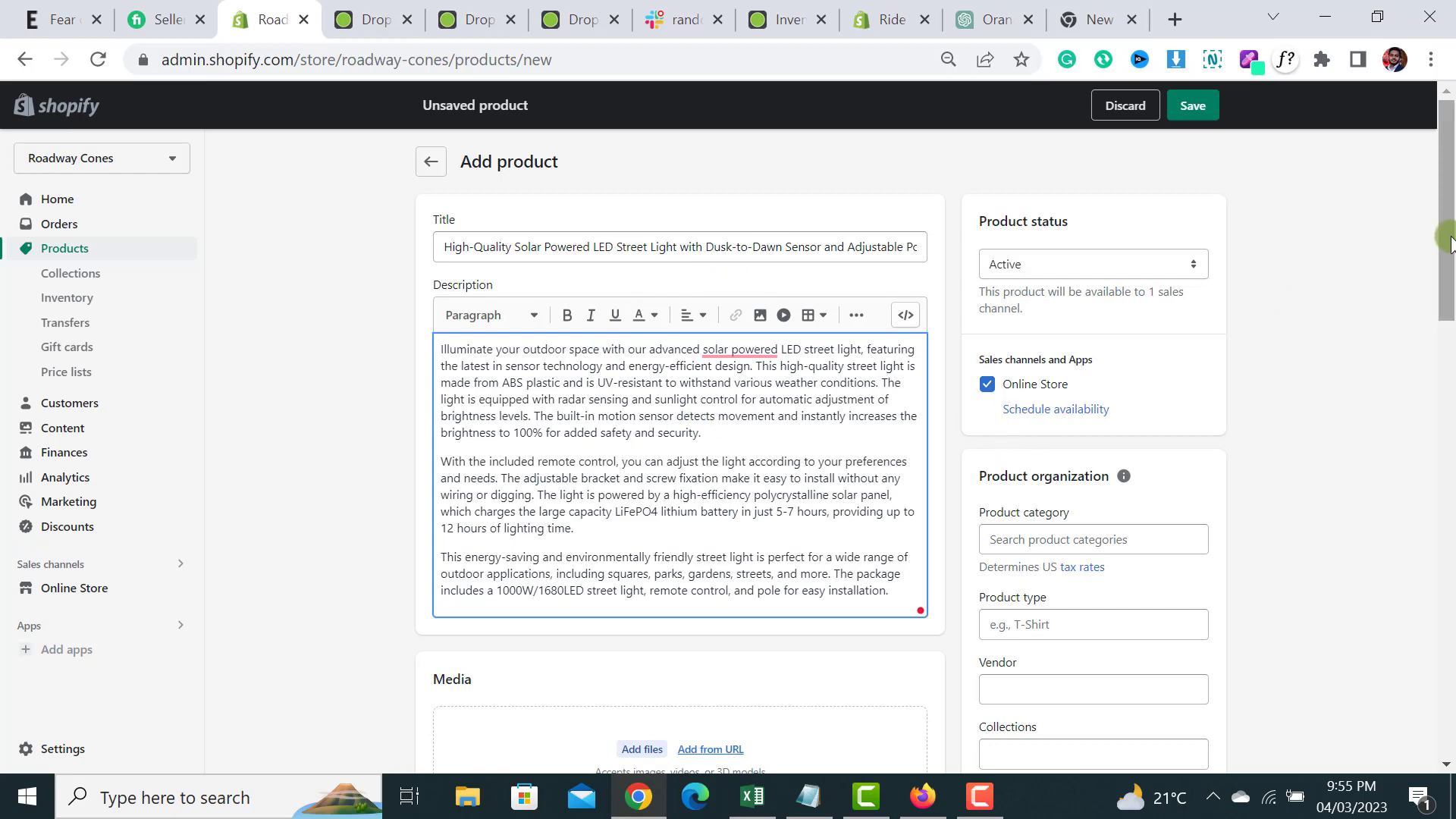
# - Start adding media files to the product and select the seven commercial-solar-street-light images preceding the traffic cone images in the Ebook folder
pyautogui.moveTo(1448, 239); pyautogui.dragTo(1449, 353)
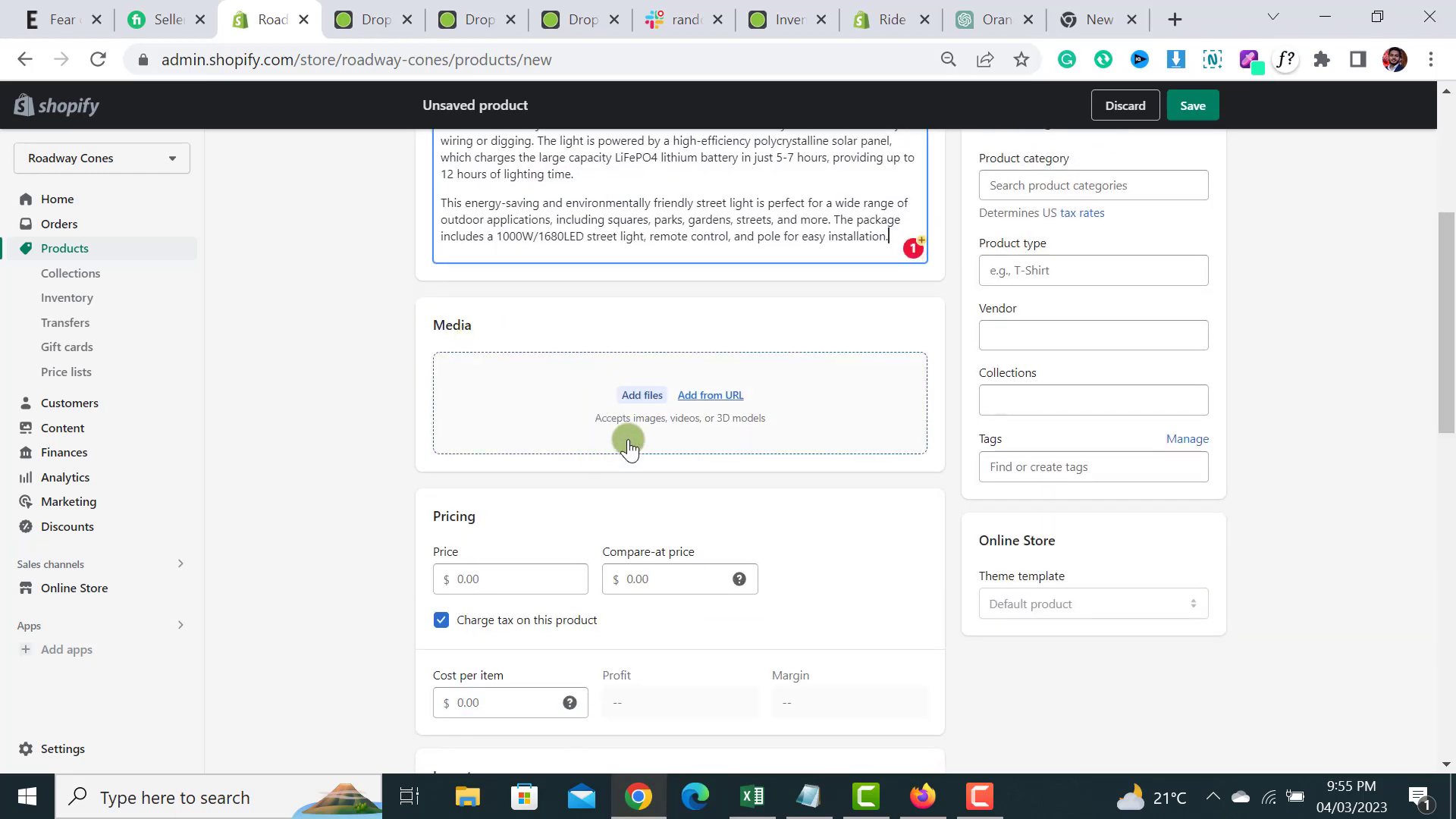
pyautogui.click(639, 396)
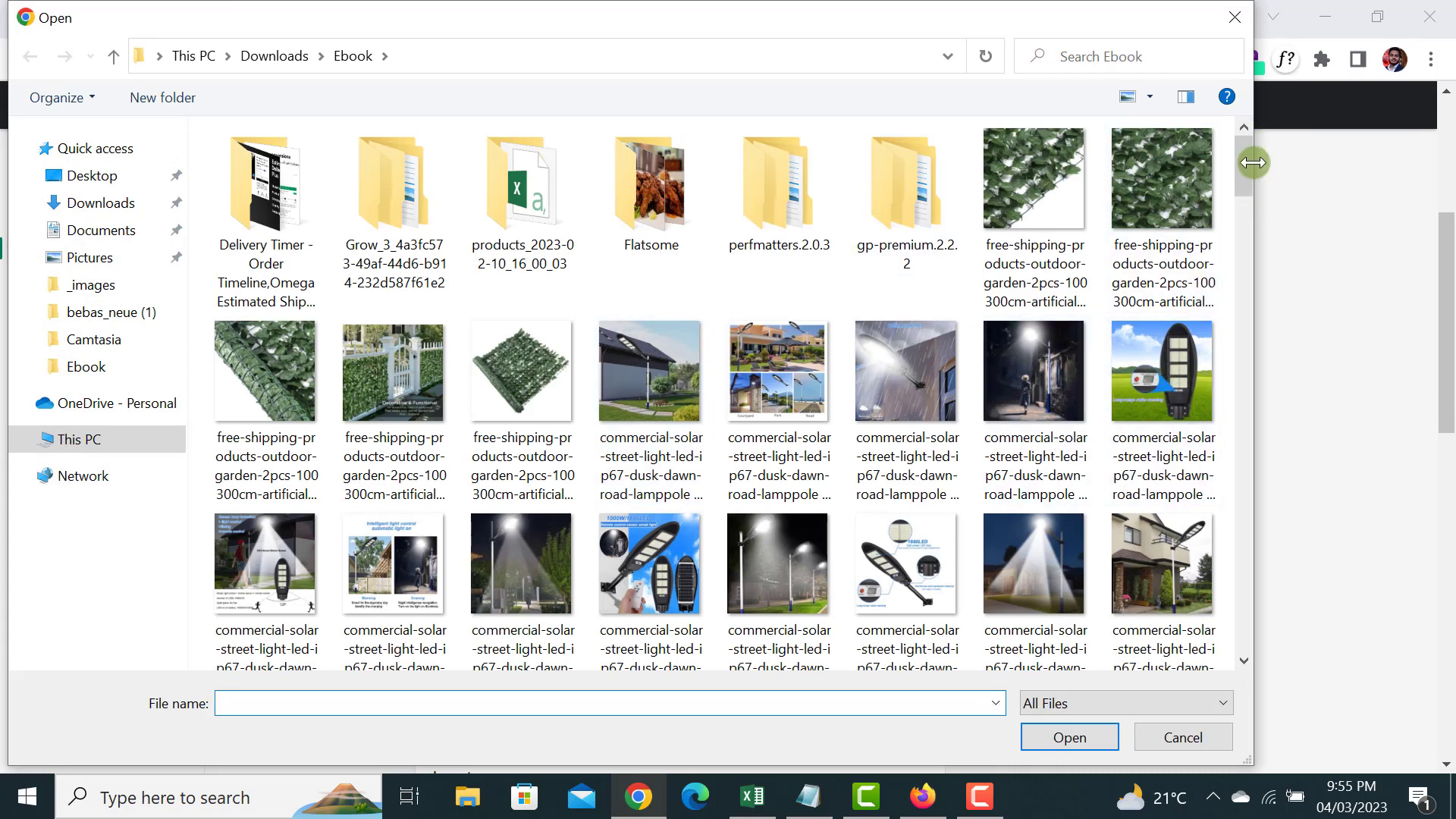
pyautogui.moveTo(1244, 171); pyautogui.dragTo(1244, 202)
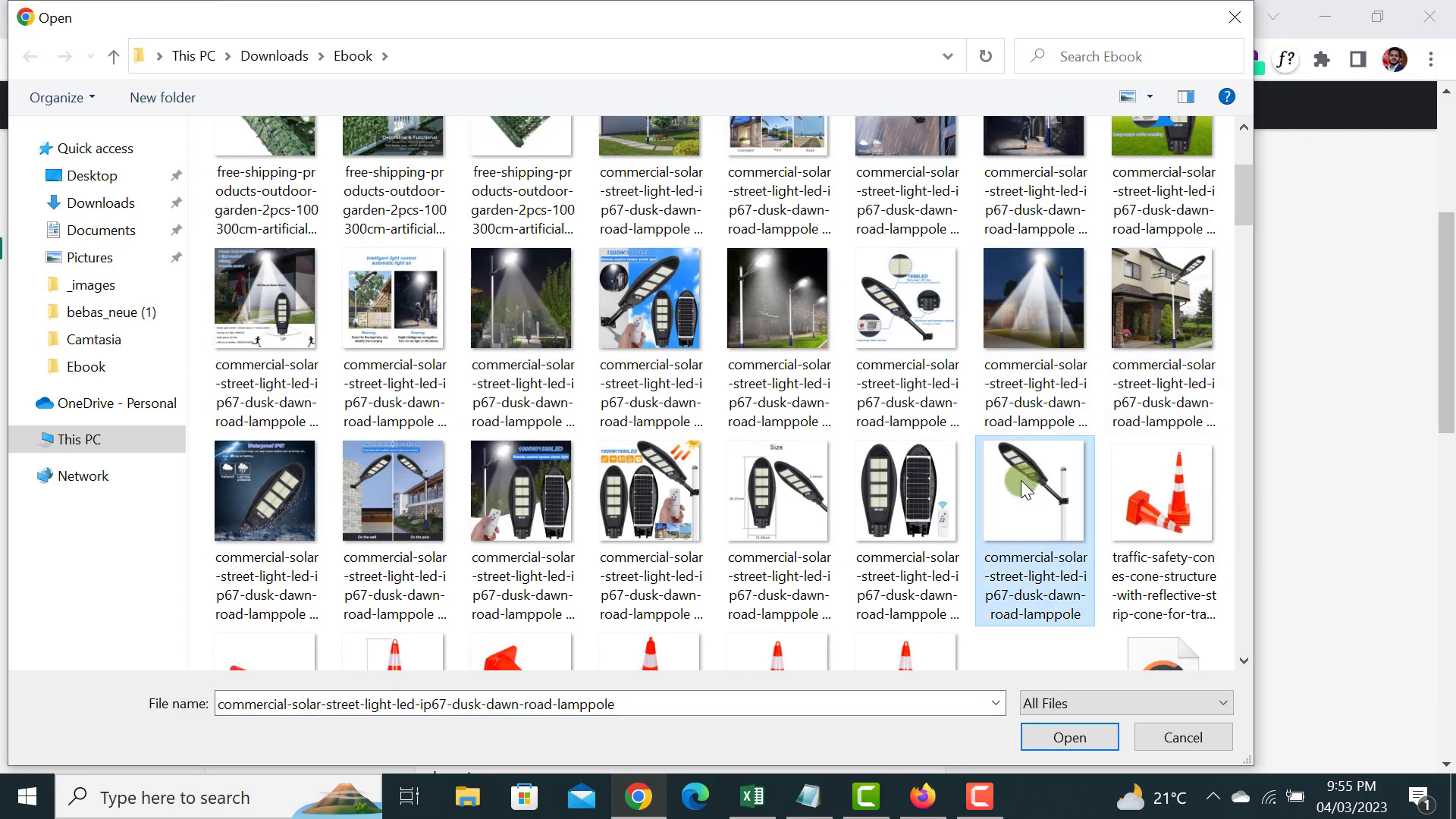
pyautogui.keyDown('ctrl'); pyautogui.click(900, 487); pyautogui.keyUp('ctrl')
pyautogui.keyDown('ctrl'); pyautogui.click(798, 494); pyautogui.keyUp('ctrl')
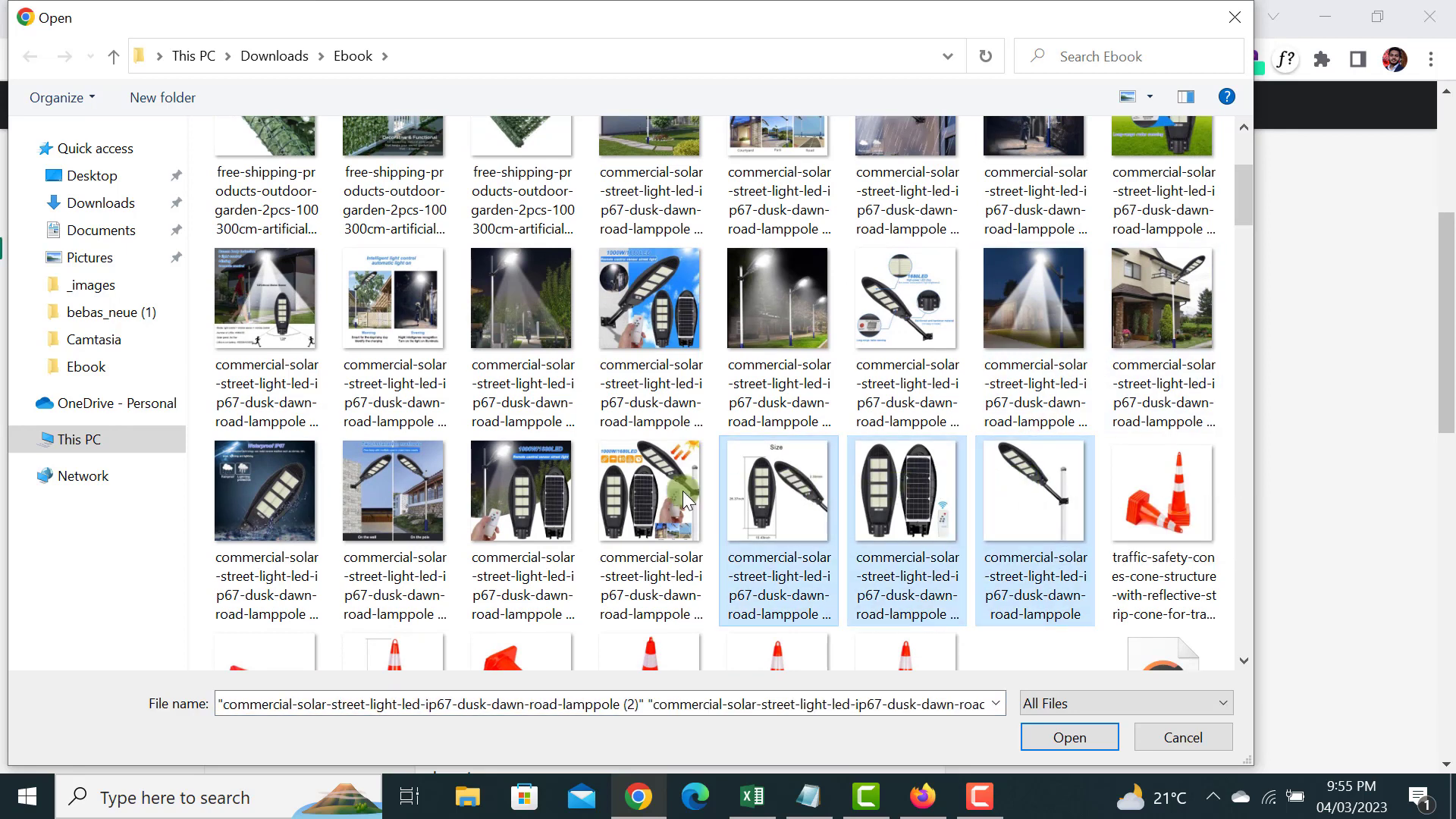
pyautogui.keyDown('ctrl'); pyautogui.click(658, 490); pyautogui.keyUp('ctrl')
pyautogui.keyDown('ctrl'); pyautogui.click(486, 490); pyautogui.keyUp('ctrl')
pyautogui.keyDown('ctrl'); pyautogui.click(404, 479); pyautogui.keyUp('ctrl')
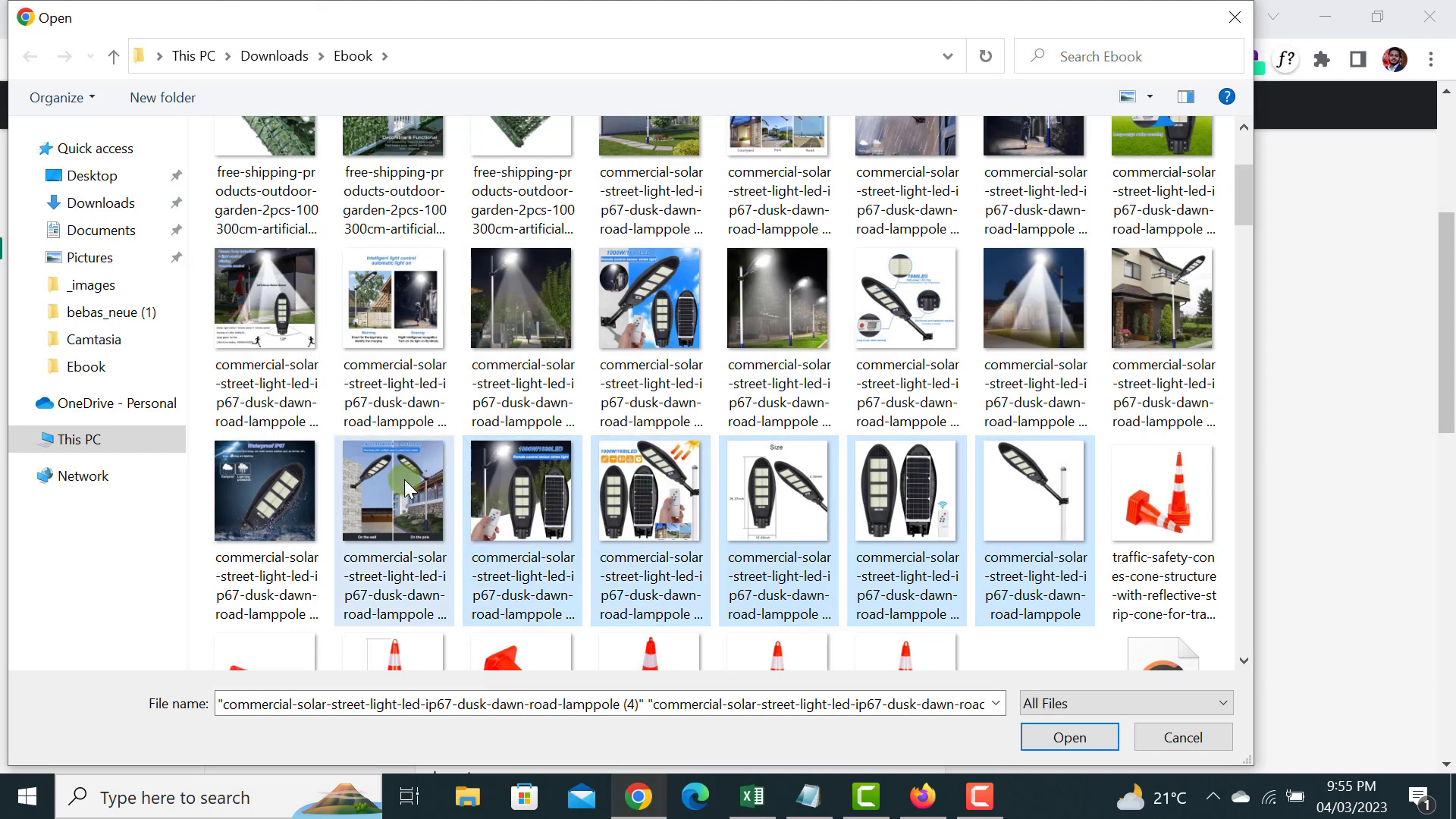
pyautogui.keyDown('ctrl'); pyautogui.click(276, 476); pyautogui.keyUp('ctrl')
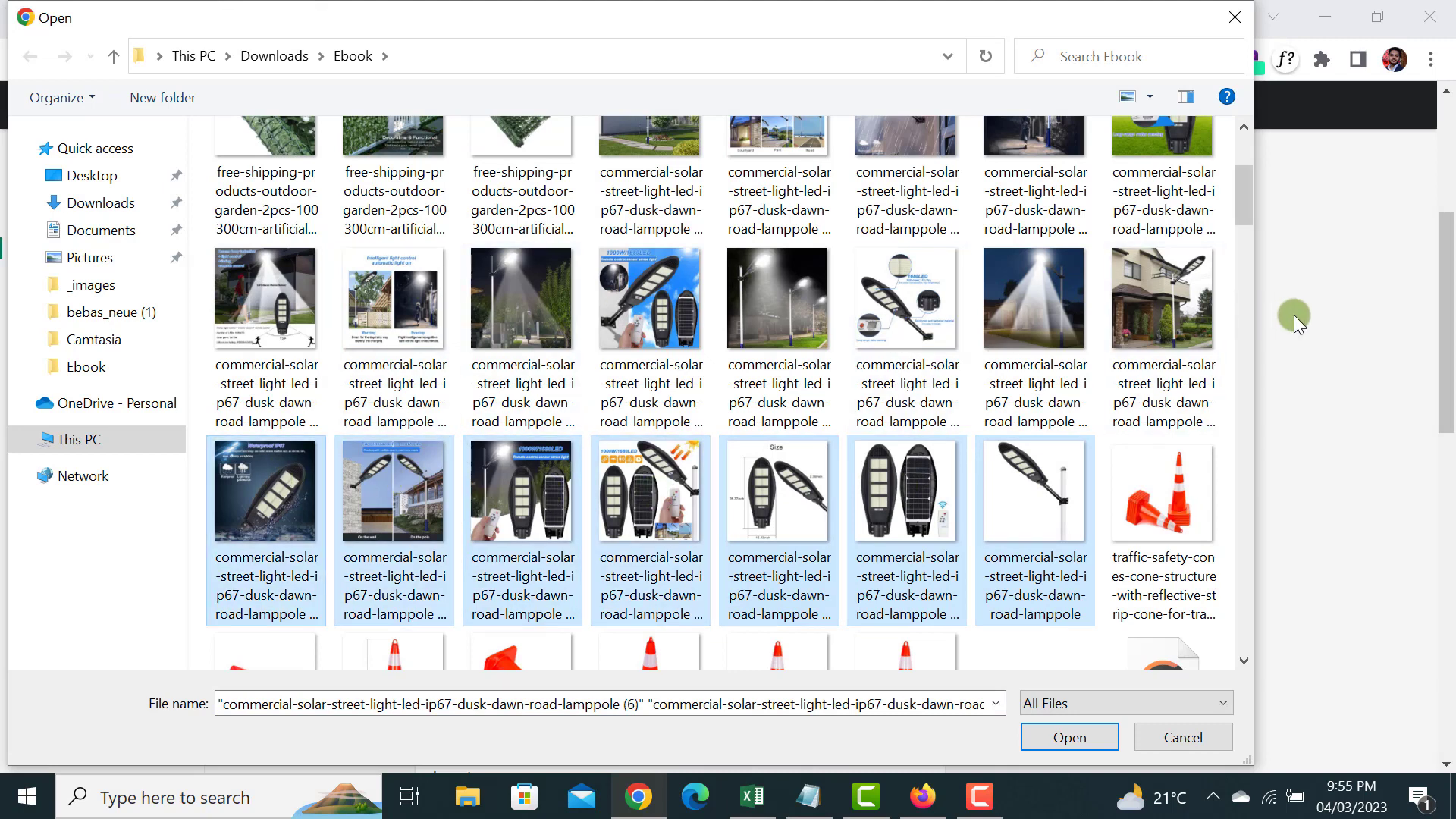
# - Add the remaining thirteen commercial-solar-street-light images to the file selection and upload them all as product media
pyautogui.moveTo(1224, 331); pyautogui.dragTo(226, 269)
pyautogui.keyDown('ctrl'); pyautogui.click(383, 304); pyautogui.keyUp('ctrl')
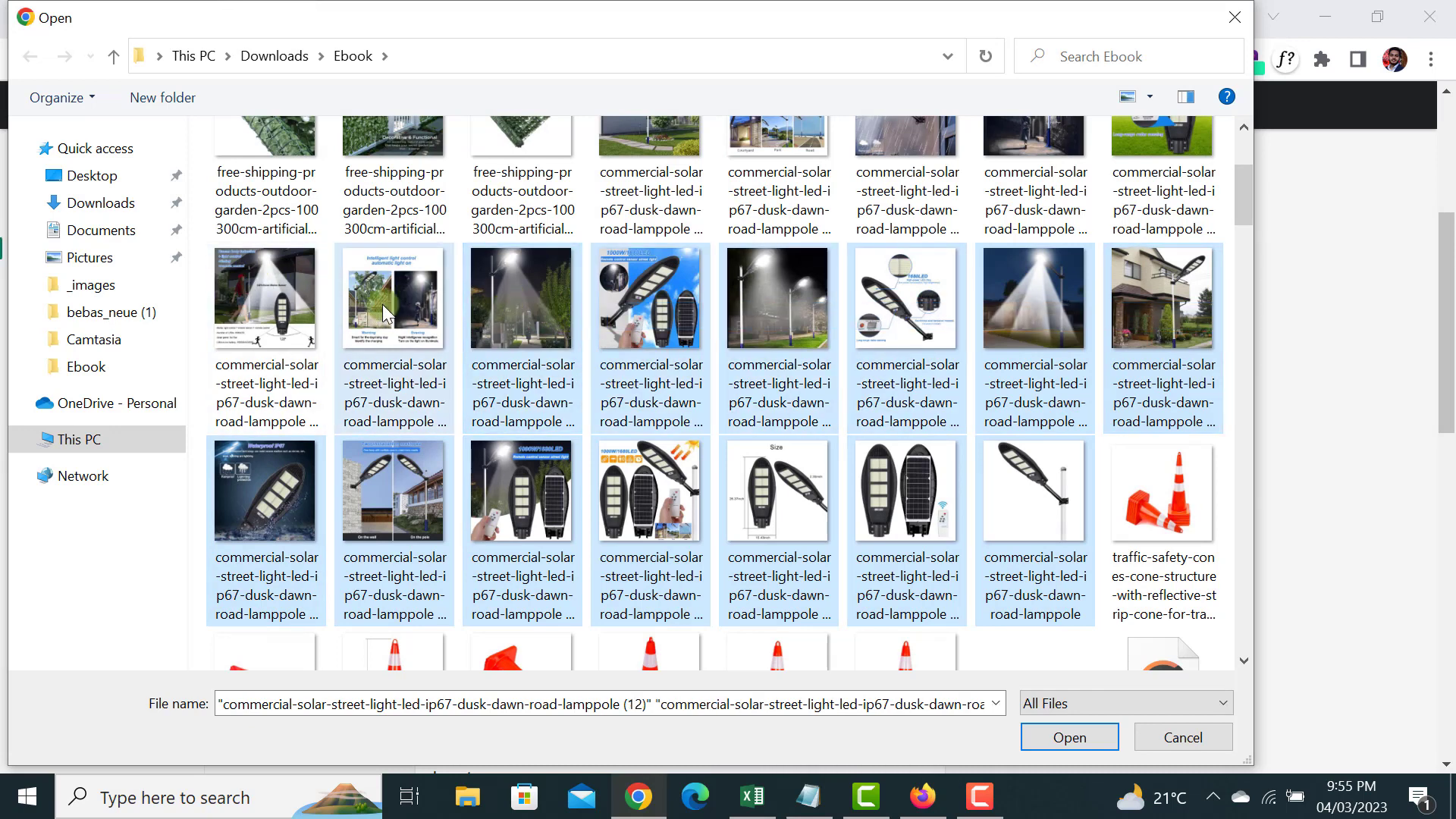
pyautogui.keyDown('ctrl'); pyautogui.click(1168, 171); pyautogui.keyUp('ctrl')
pyautogui.keyDown('ctrl'); pyautogui.click(1026, 179); pyautogui.keyUp('ctrl')
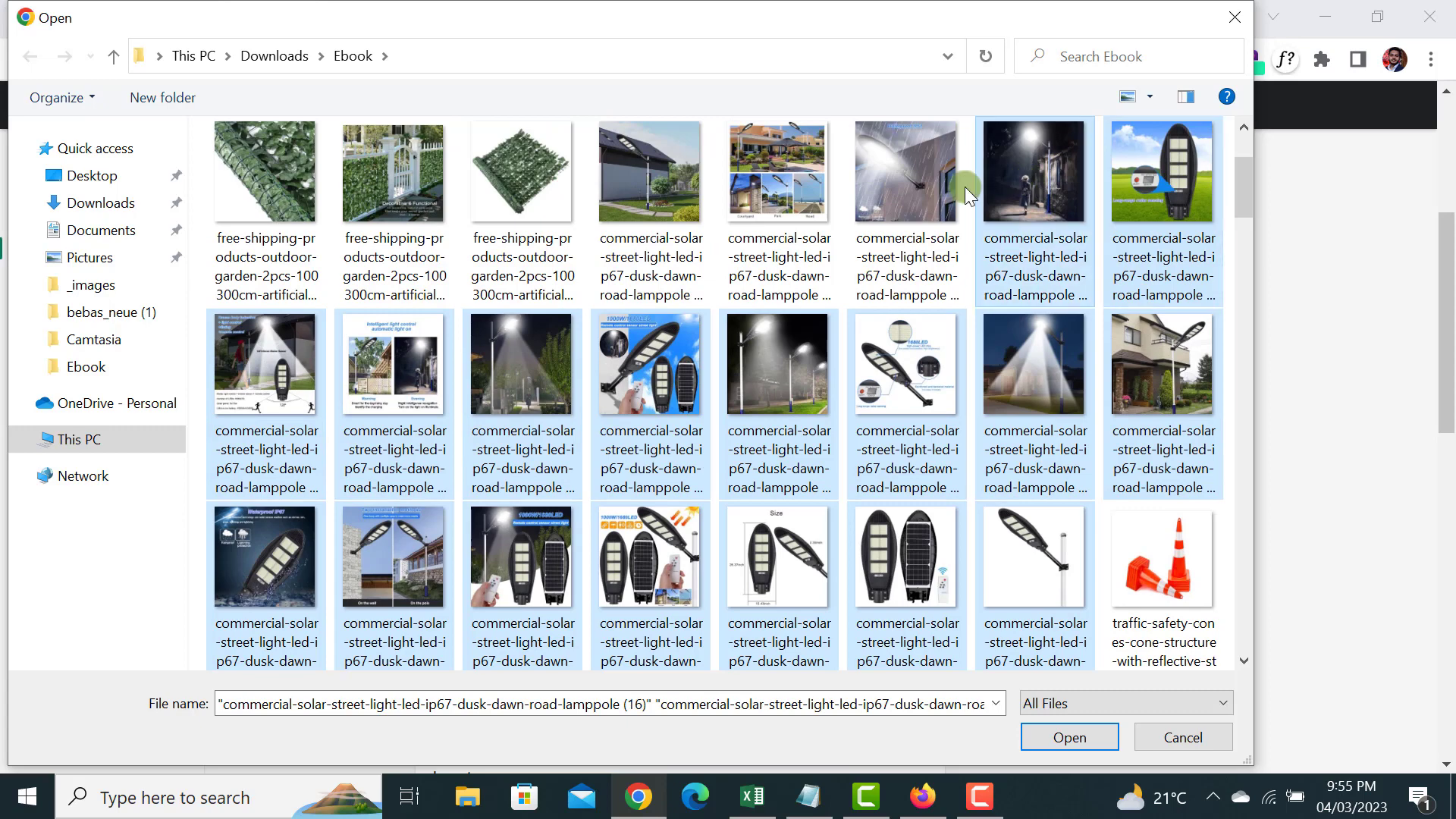
pyautogui.keyDown('ctrl'); pyautogui.click(911, 188); pyautogui.keyUp('ctrl')
pyautogui.keyDown('ctrl'); pyautogui.click(783, 186); pyautogui.keyUp('ctrl')
pyautogui.keyDown('ctrl'); pyautogui.click(635, 169); pyautogui.keyUp('ctrl')
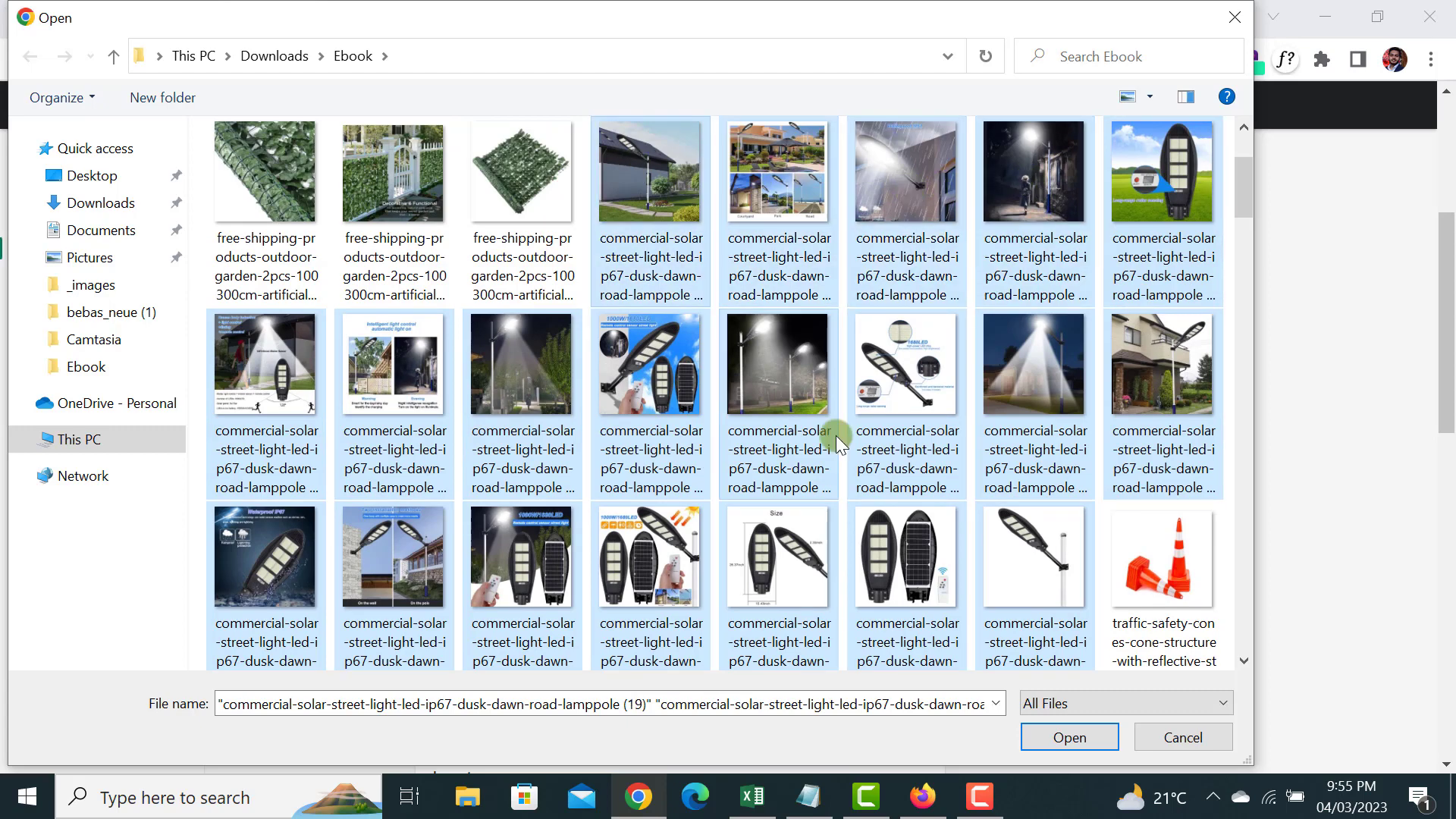
pyautogui.click(1072, 736)
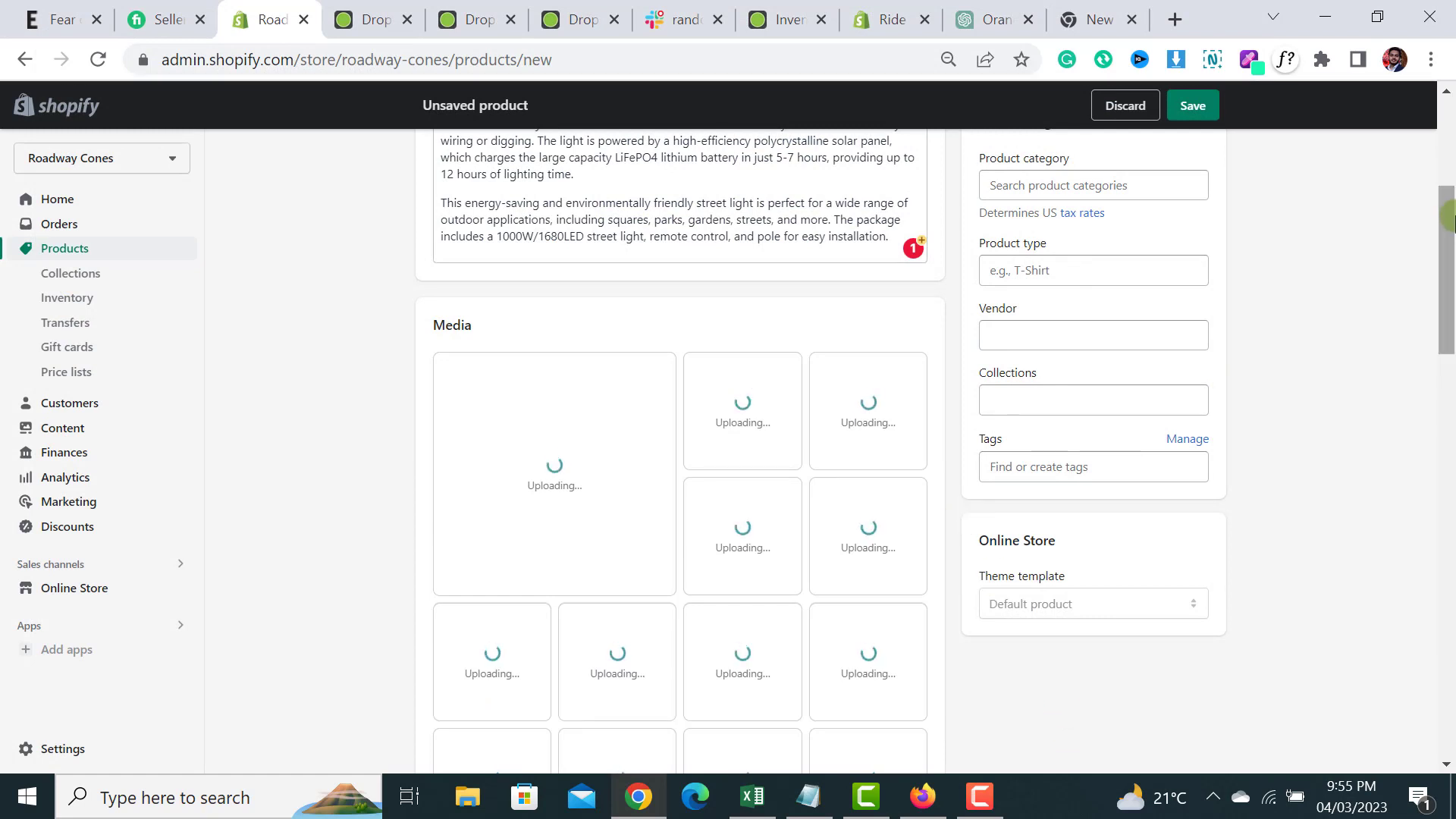
pyautogui.moveTo(1447, 235); pyautogui.dragTo(1448, 379)
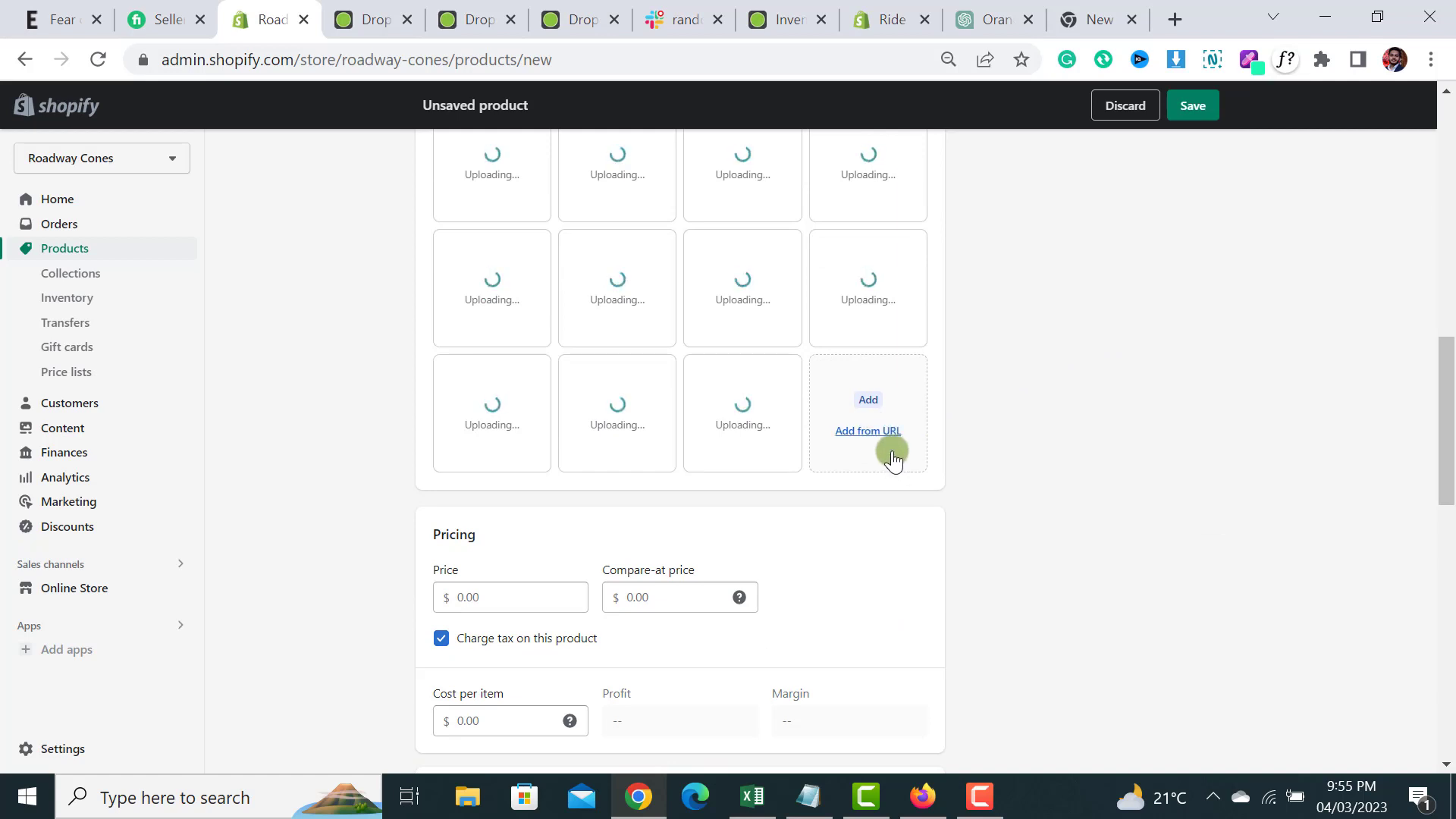
pyautogui.click(868, 433)
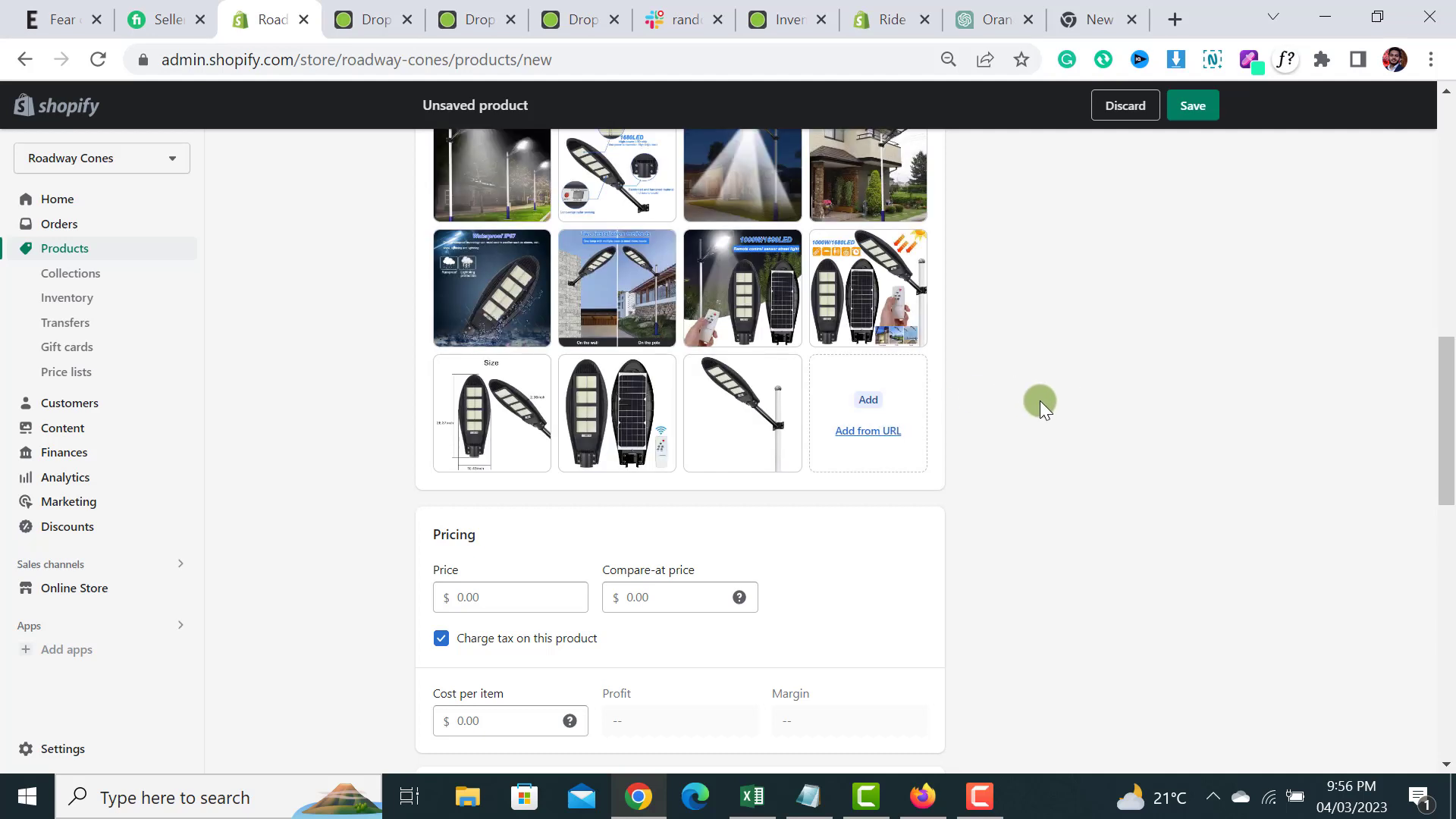
pyautogui.click(876, 432)
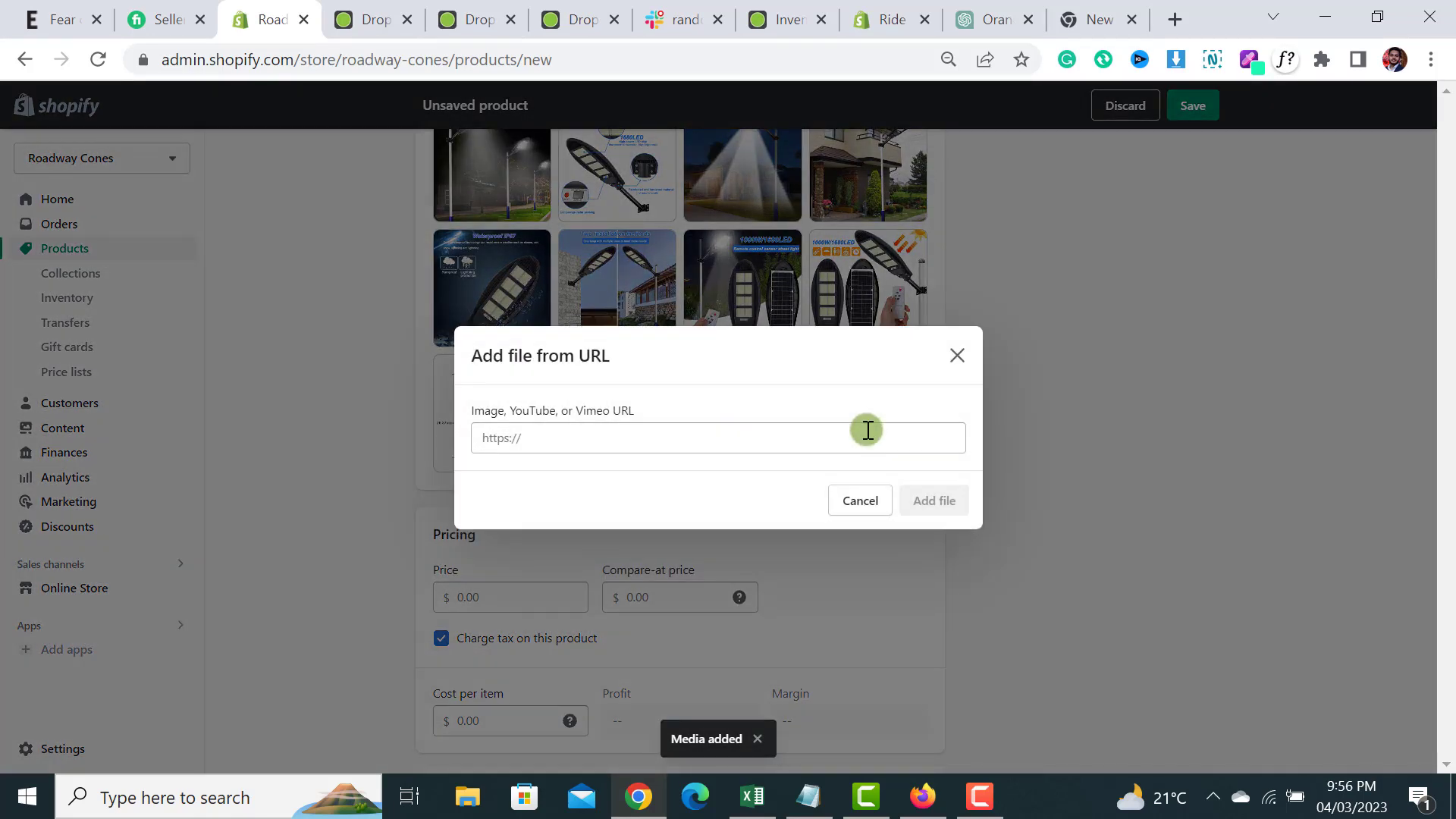
pyautogui.click(694, 444)
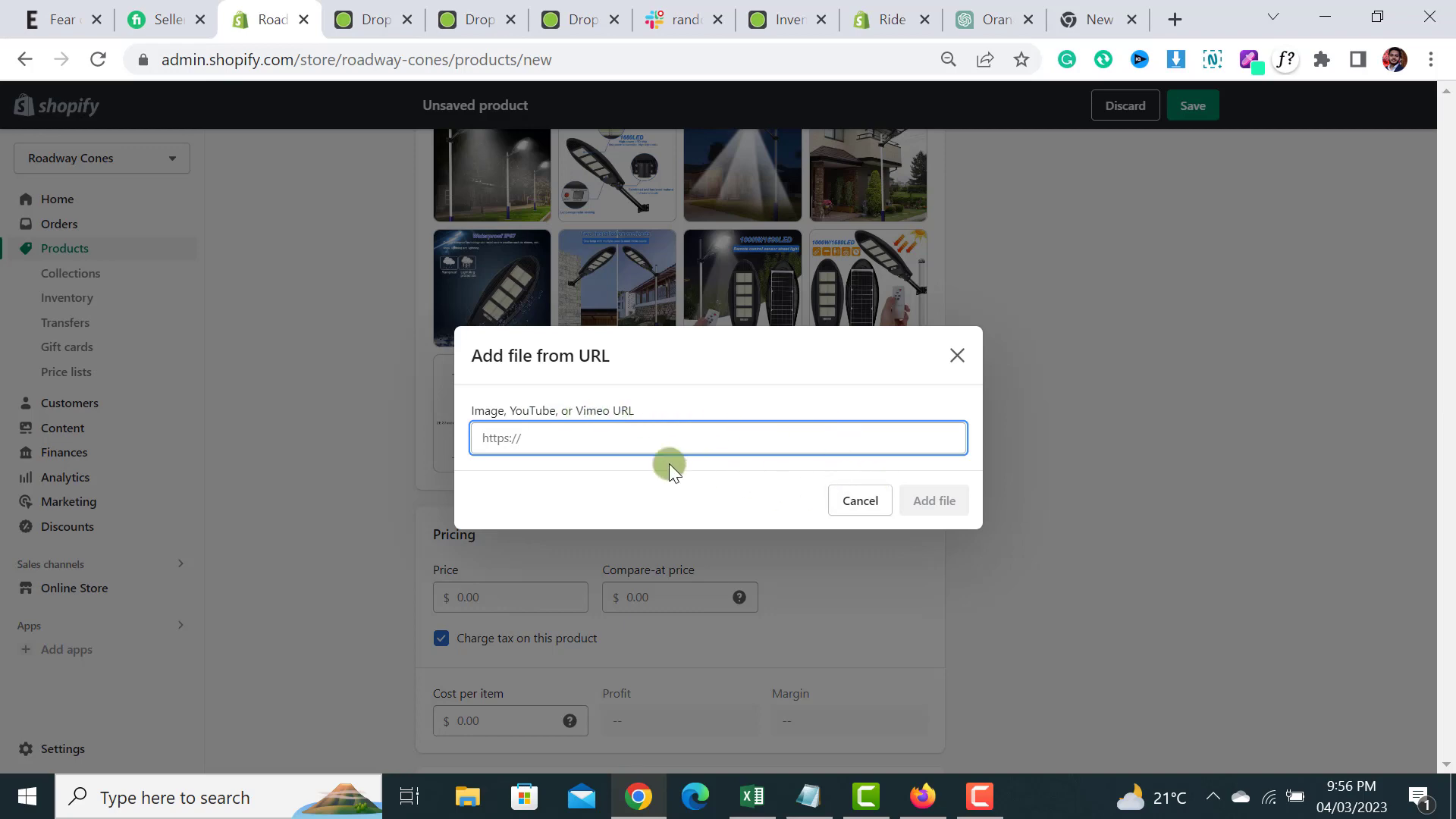
pyautogui.click(851, 502)
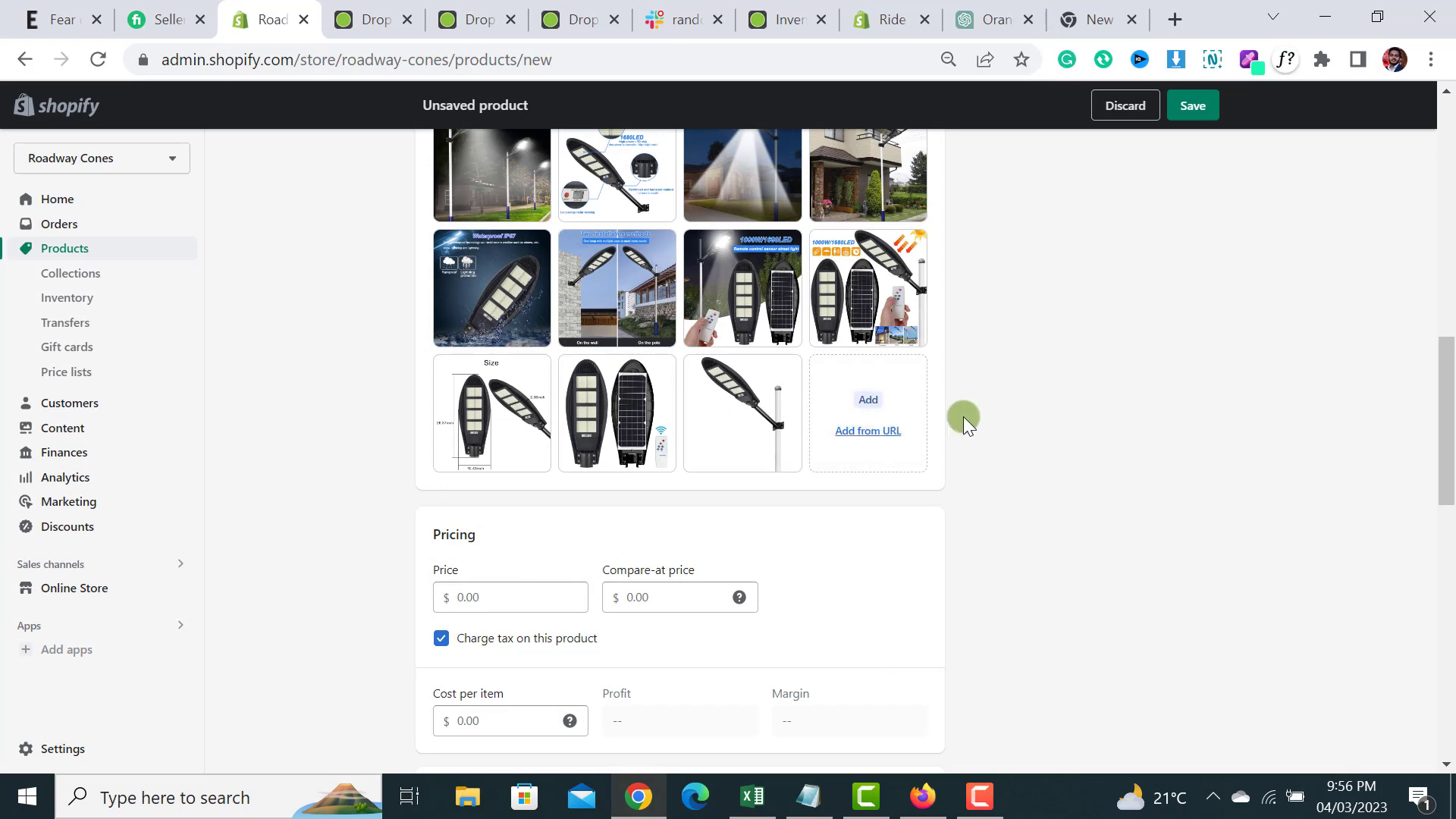
pyautogui.moveTo(1447, 452); pyautogui.dragTo(1448, 334)
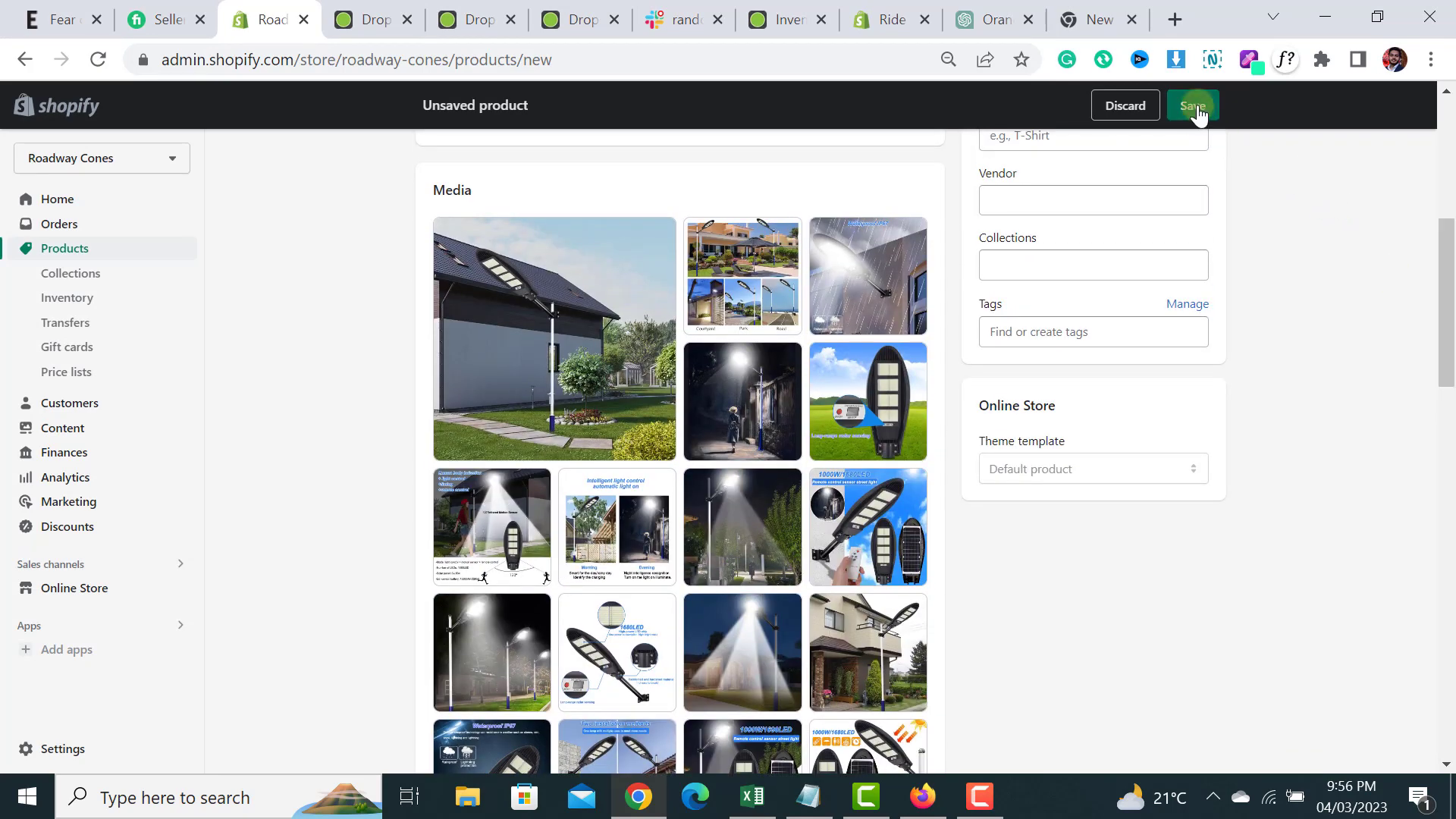
pyautogui.moveTo(1449, 253); pyautogui.dragTo(1449, 155)
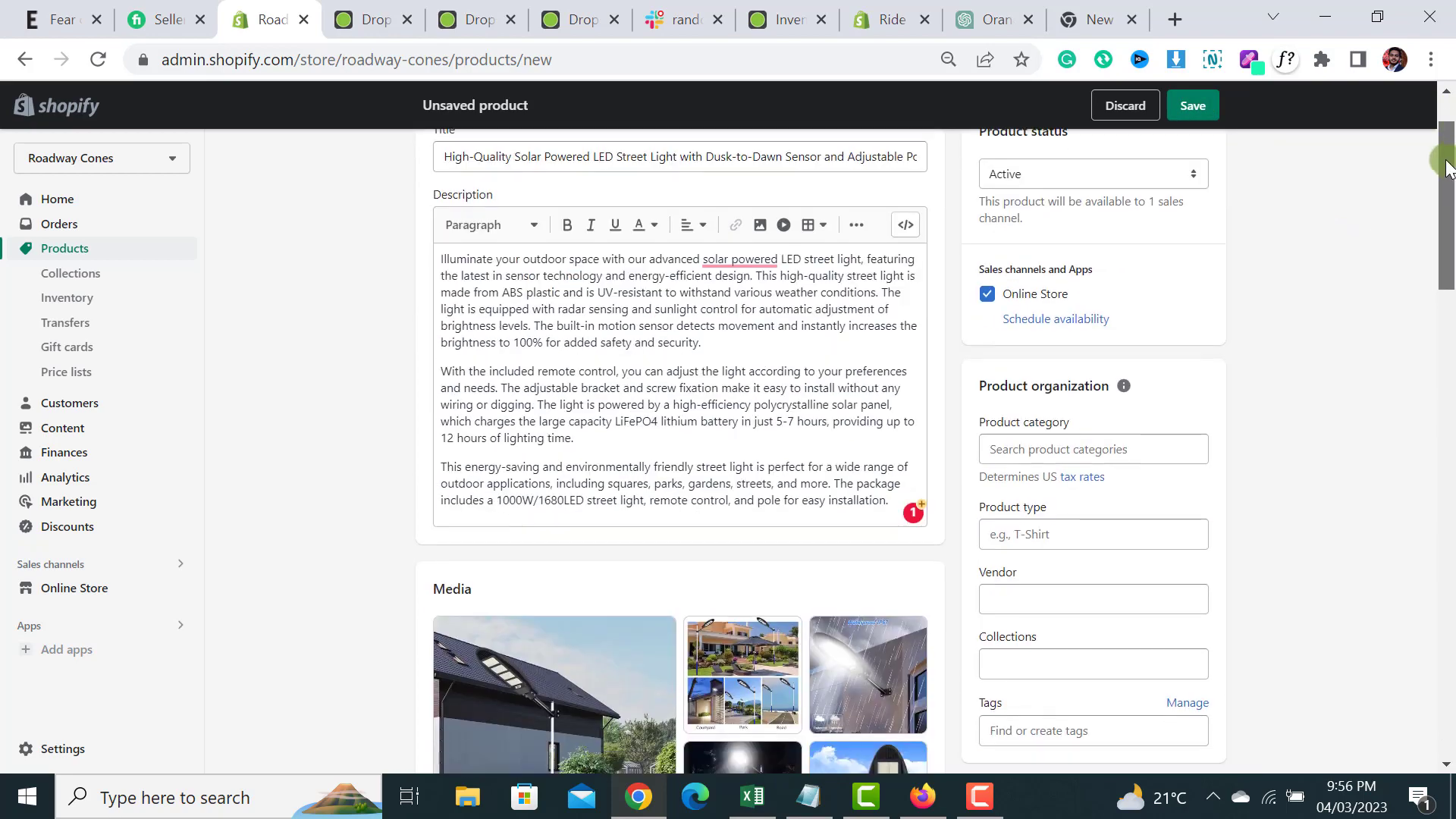
pyautogui.click(740, 293)
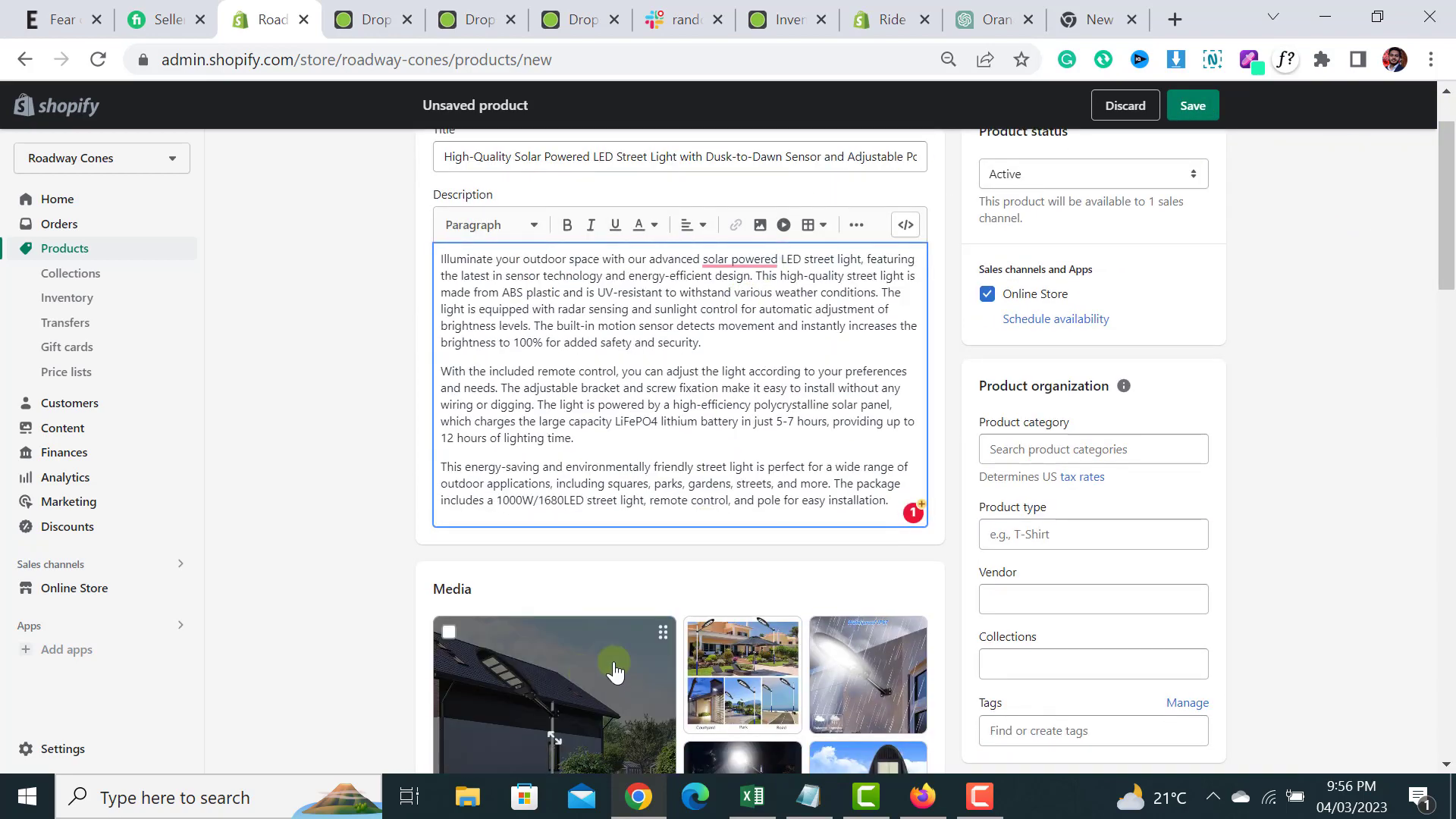
# - Look up the street light's MSRP on its Doba page and set the Shopify product's price to 205
pyautogui.moveTo(1449, 211); pyautogui.dragTo(1449, 460)
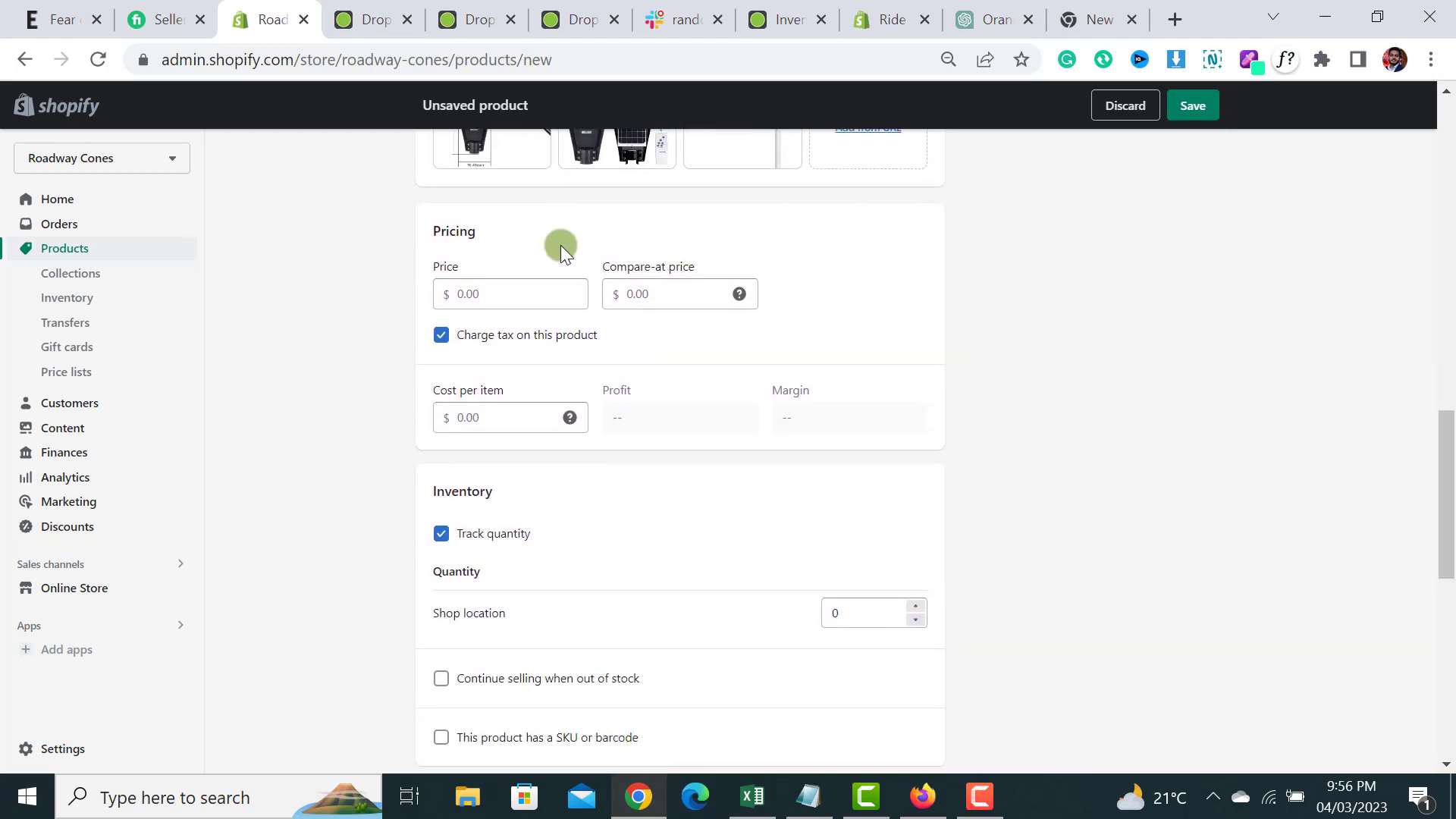
pyautogui.click(490, 293)
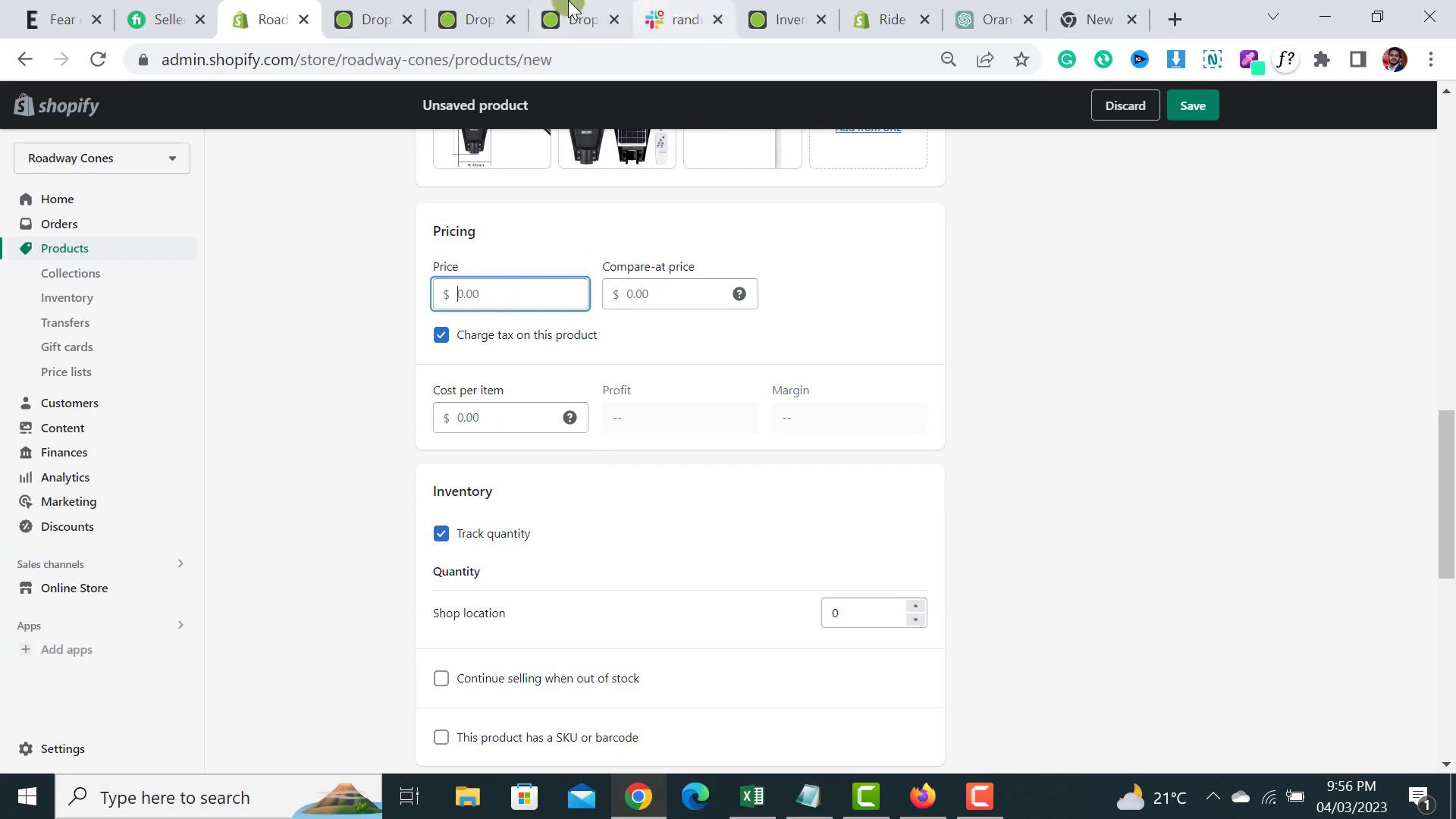
pyautogui.click(471, 9)
pyautogui.click(372, 17)
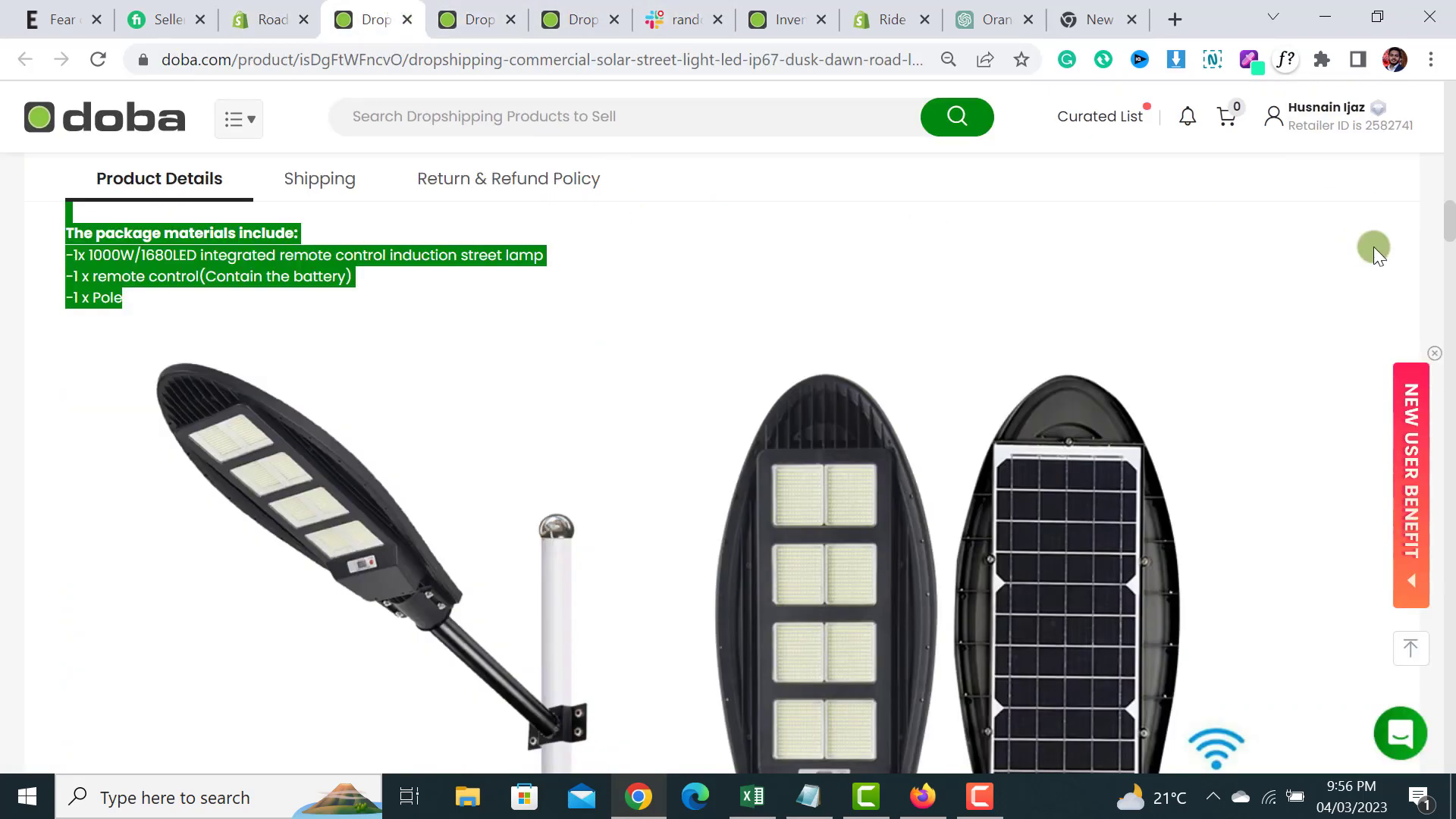
pyautogui.moveTo(1449, 221); pyautogui.dragTo(1449, 89)
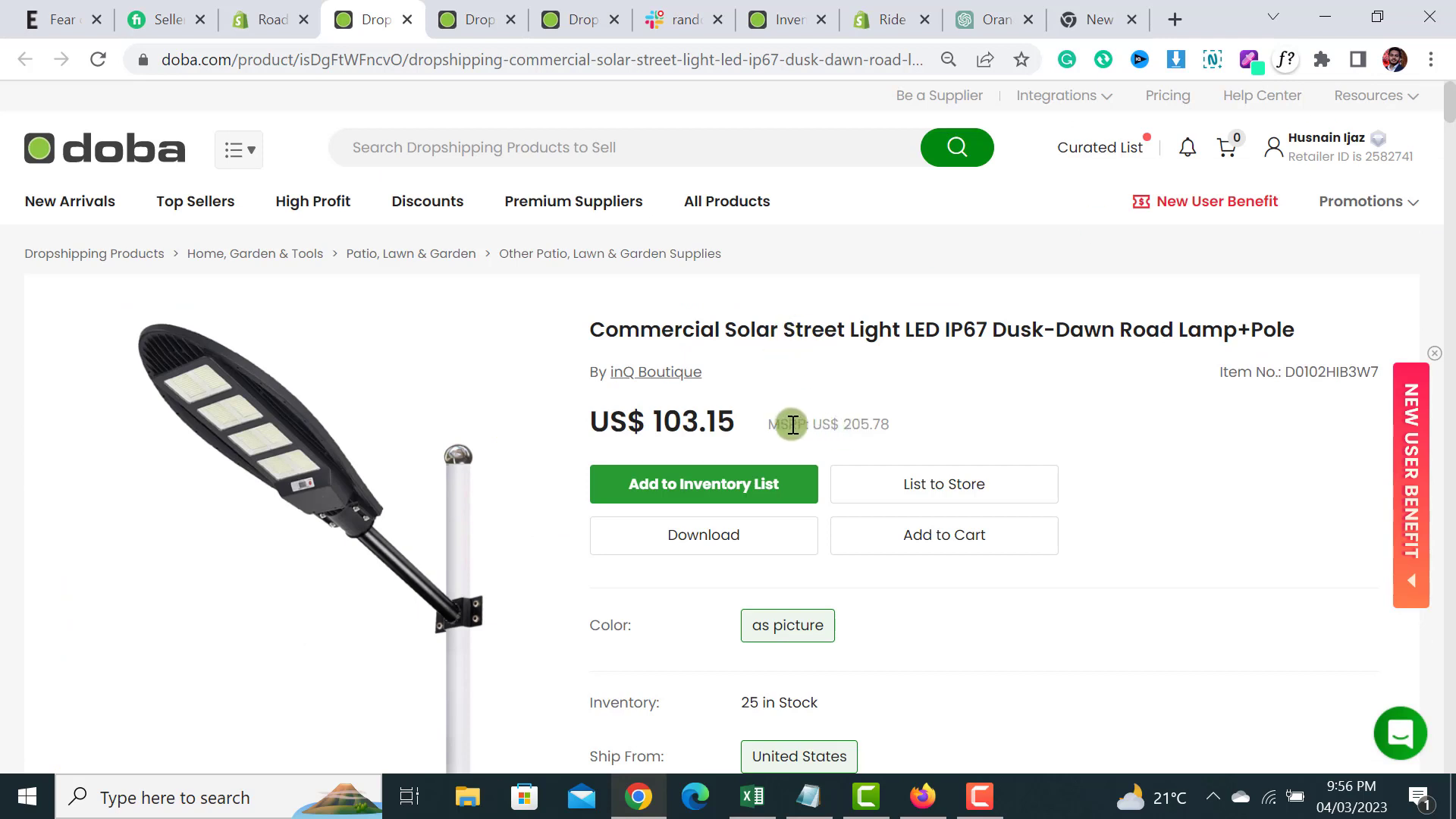
pyautogui.moveTo(771, 424); pyautogui.dragTo(876, 423)
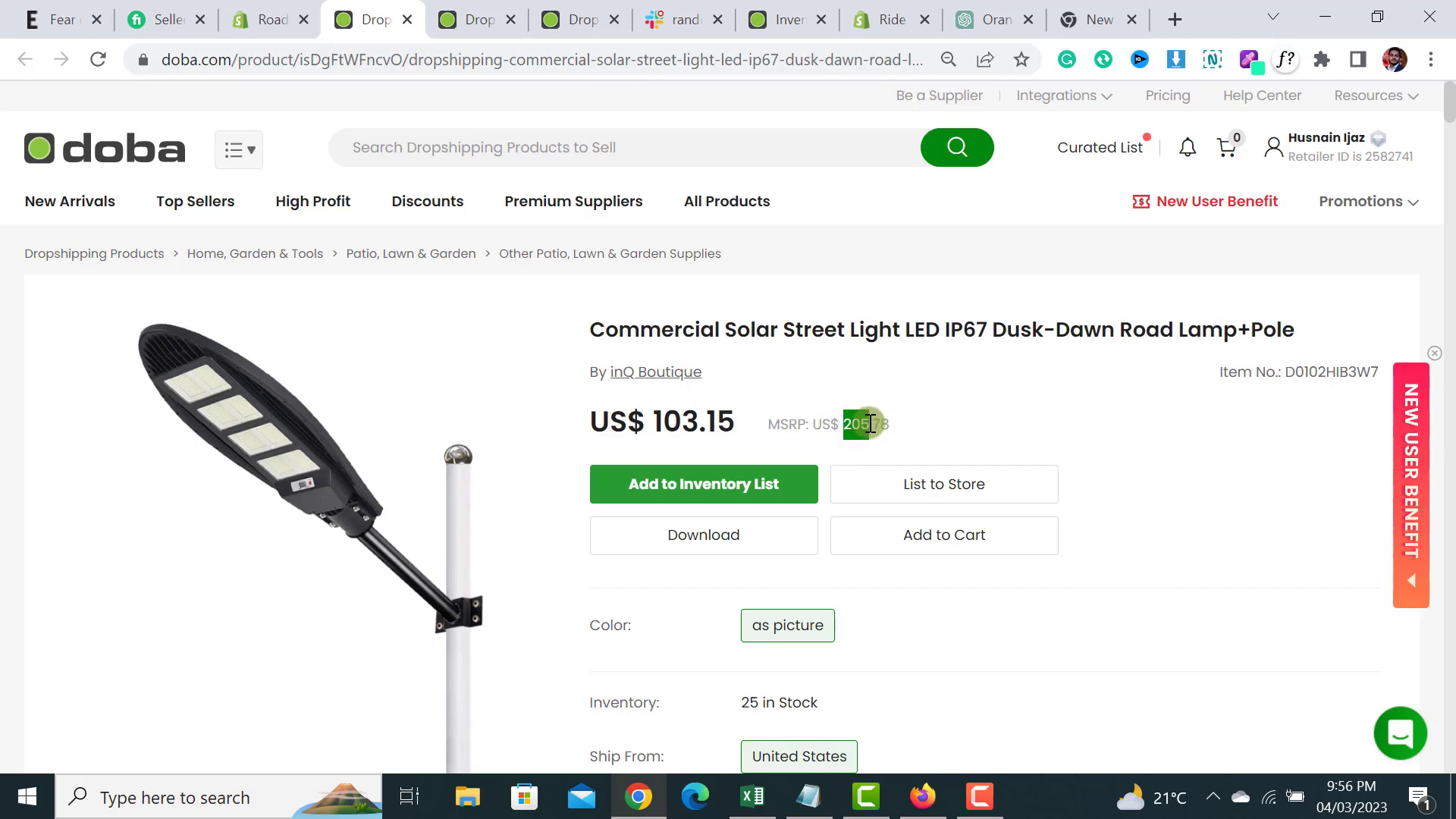
pyautogui.click(267, 19)
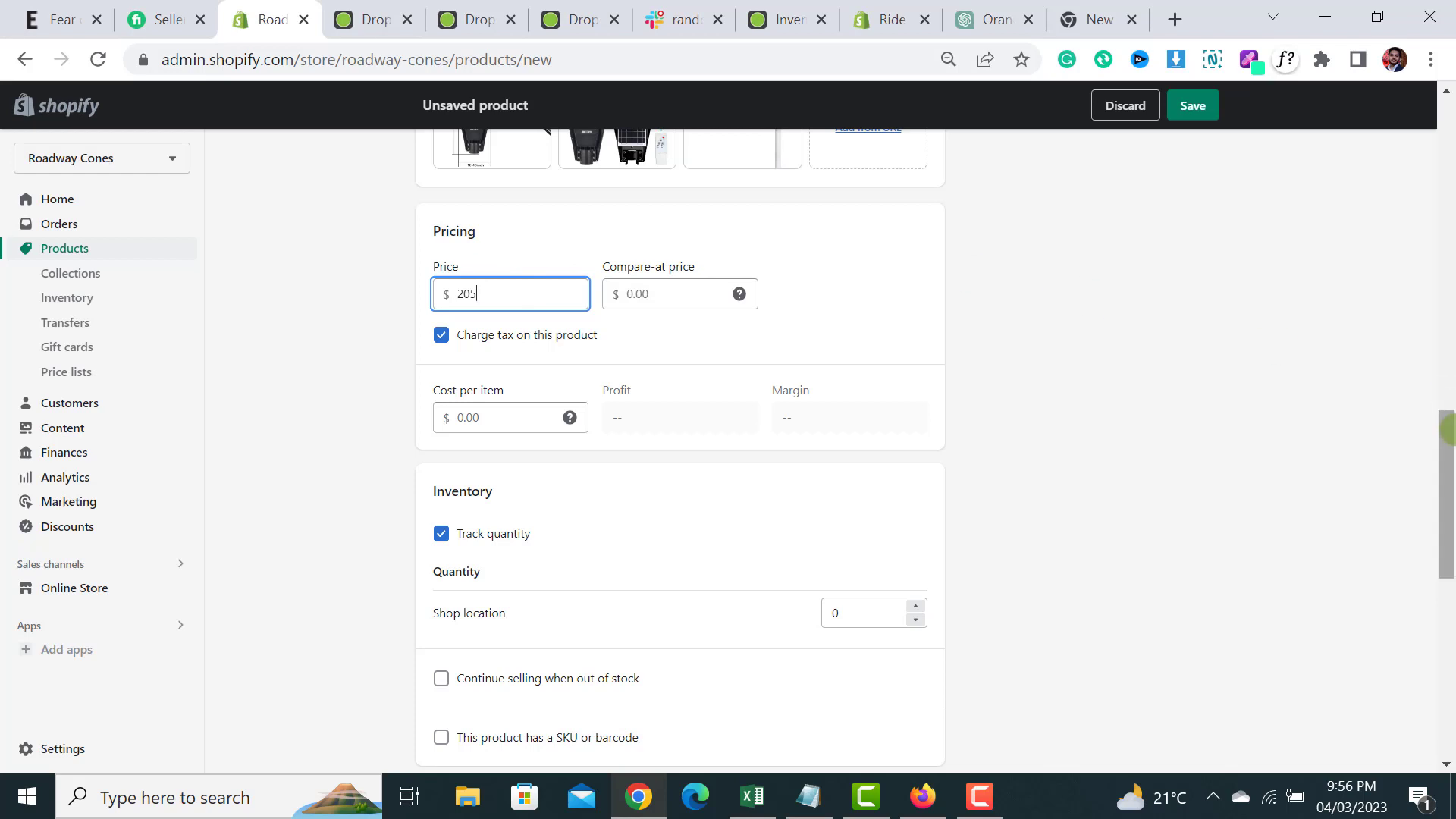
# - Set the product's compare-at price to 420
pyautogui.click(664, 293)
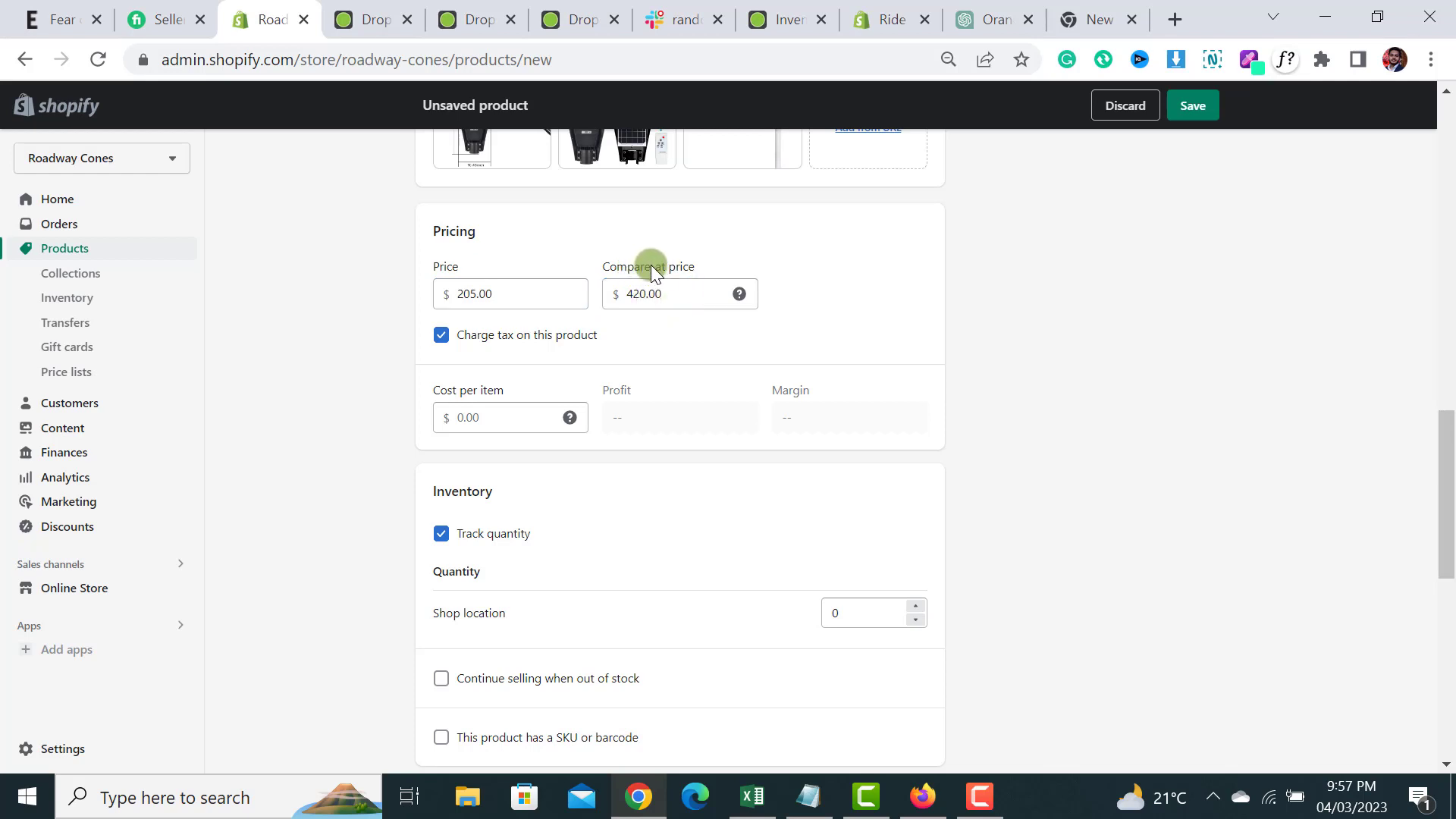
pyautogui.click(670, 294)
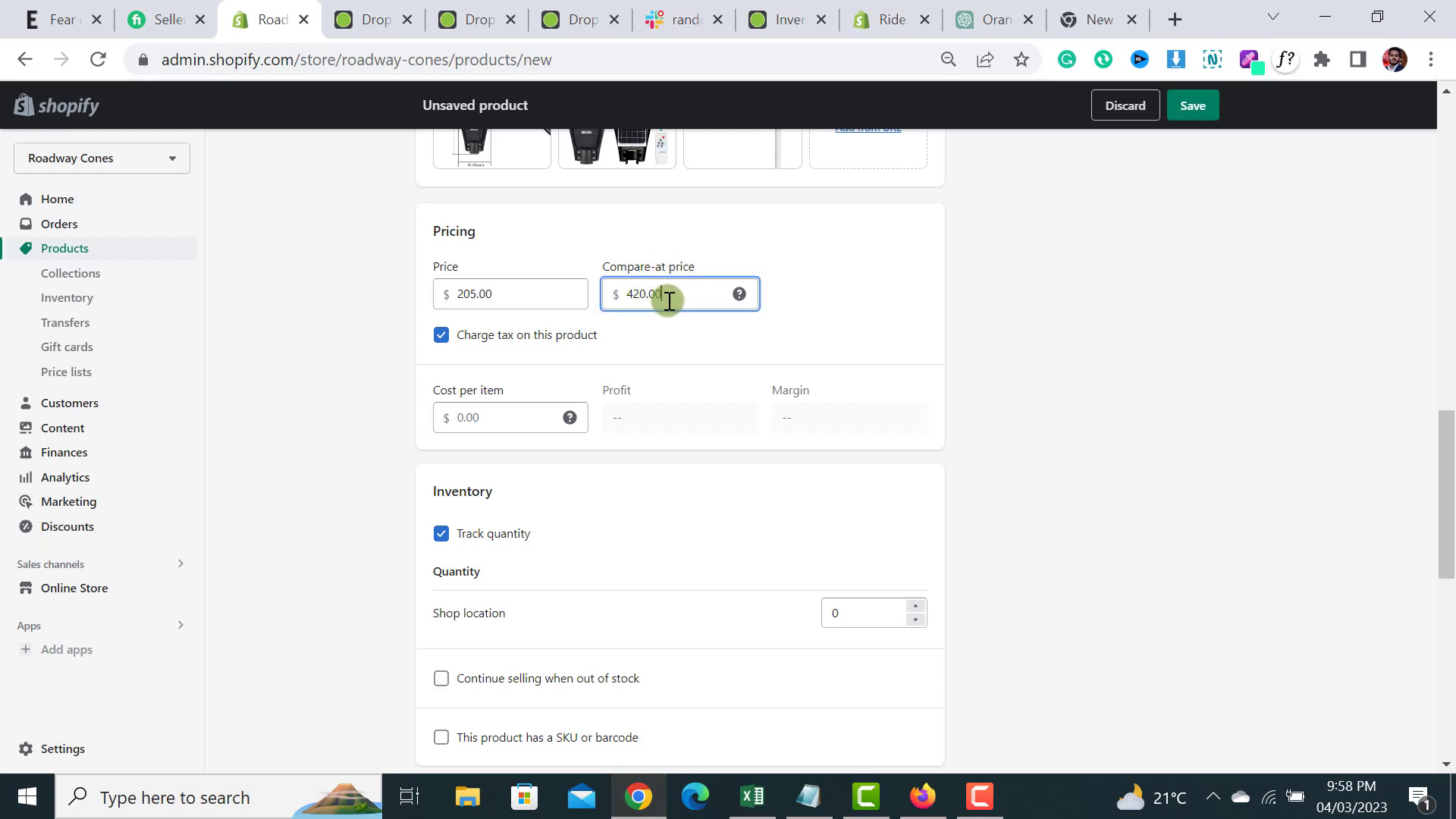
pyautogui.moveTo(743, 299)
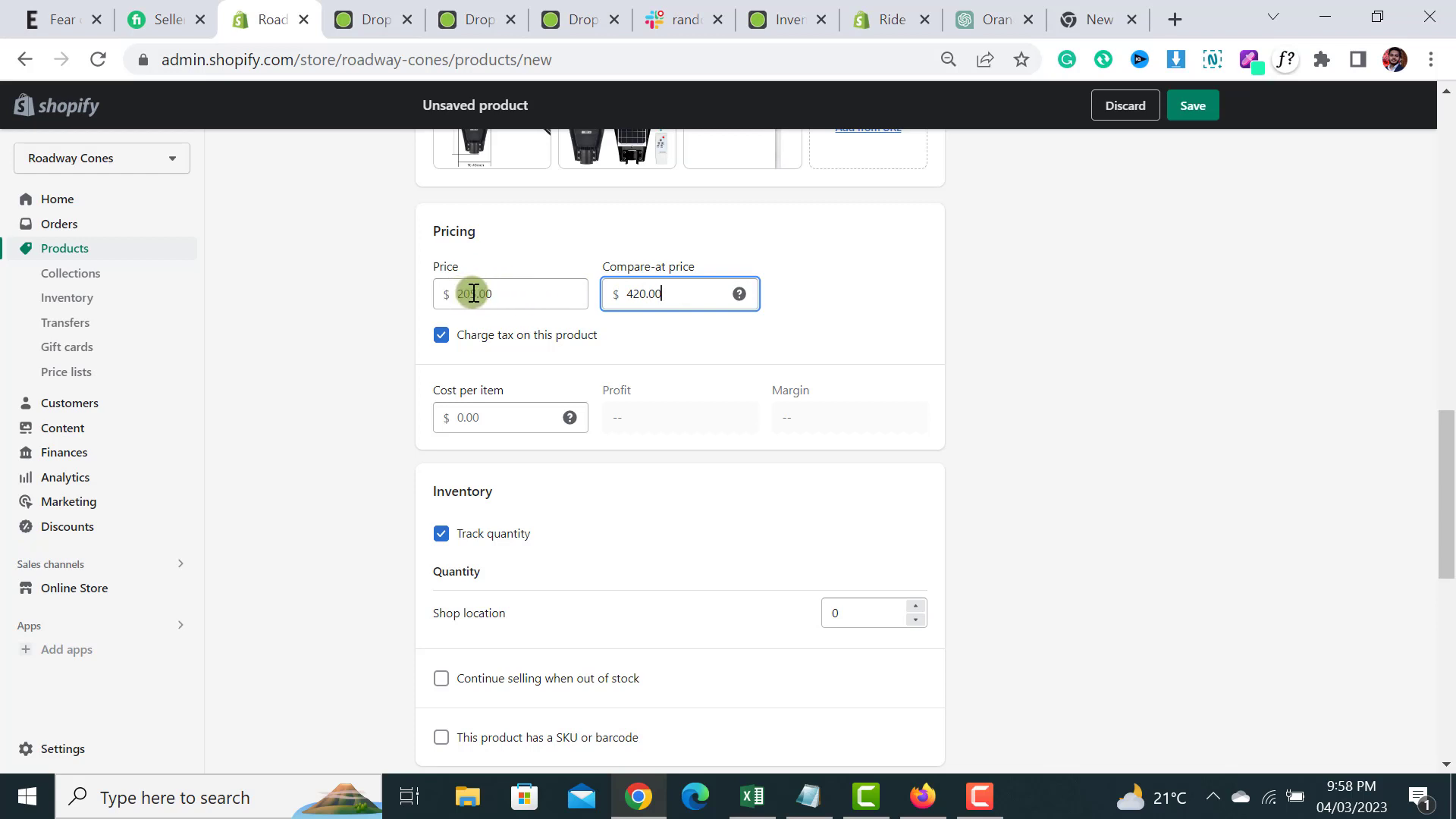
# - Copy the street light's selling price from its Doba page and set the Shopify product's cost per item to 103.15
pyautogui.click(497, 416)
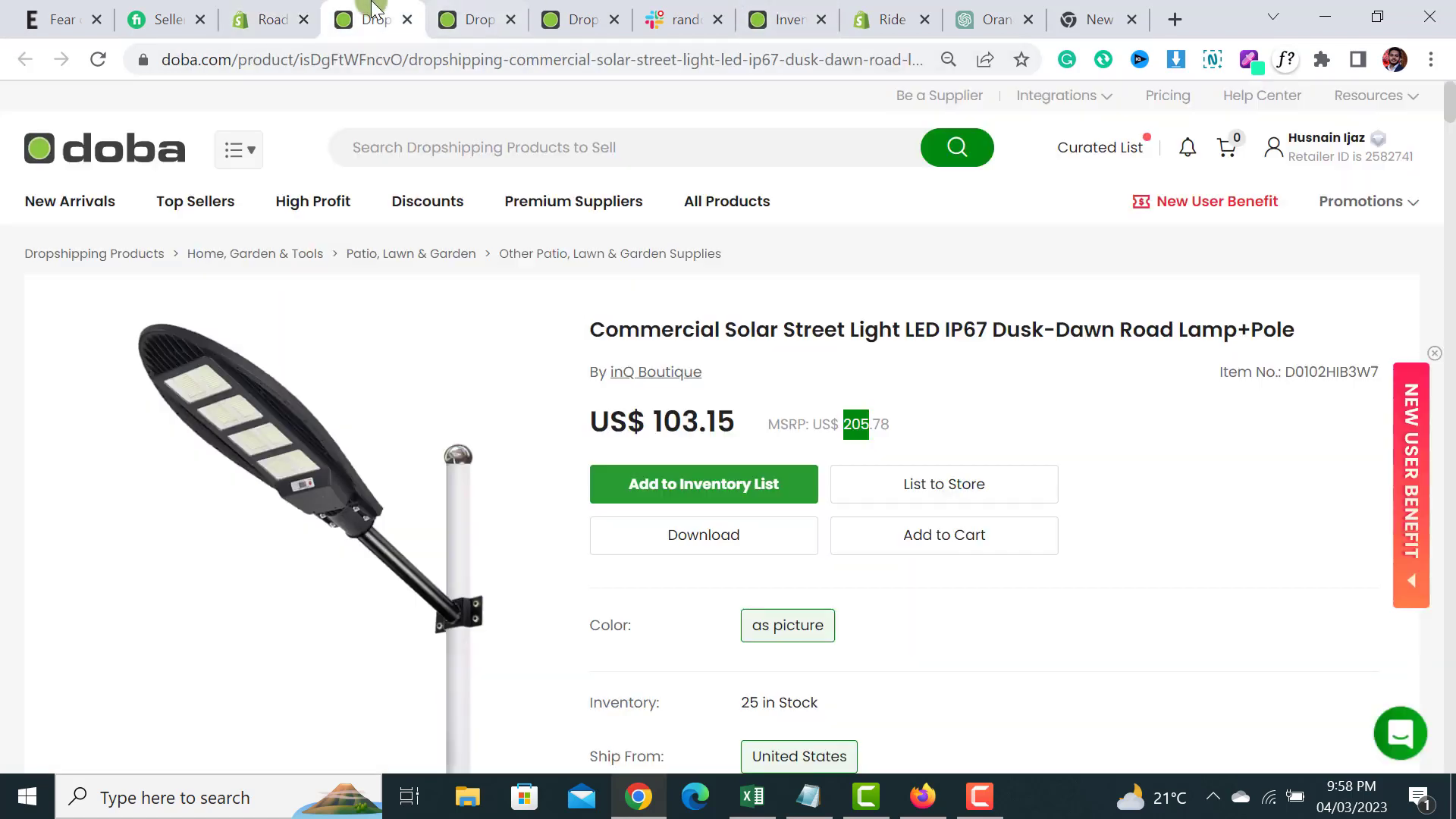
pyautogui.click(368, 19)
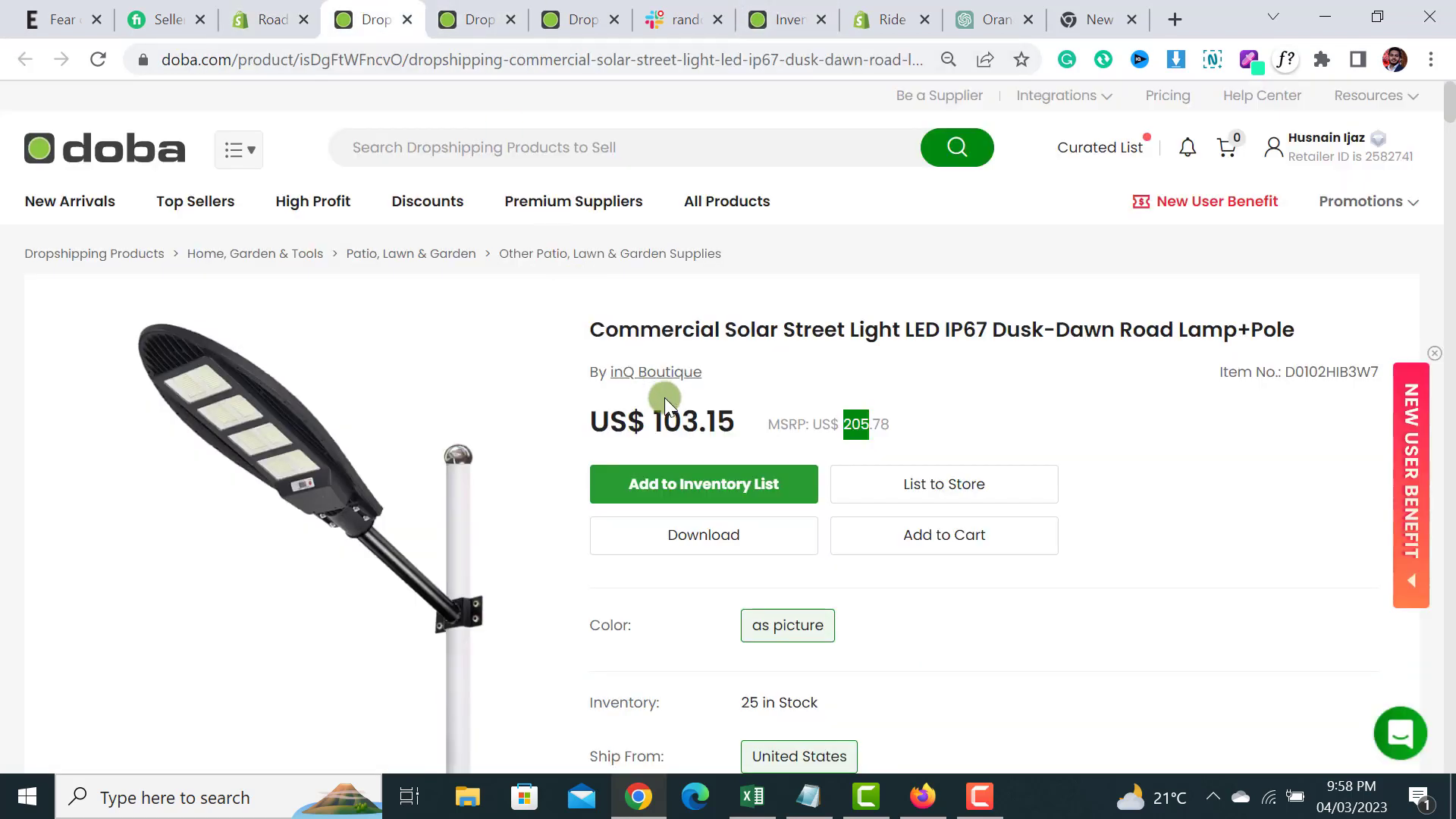
pyautogui.moveTo(654, 421); pyautogui.dragTo(735, 423)
pyautogui.hotkey('ctrl', 'c')
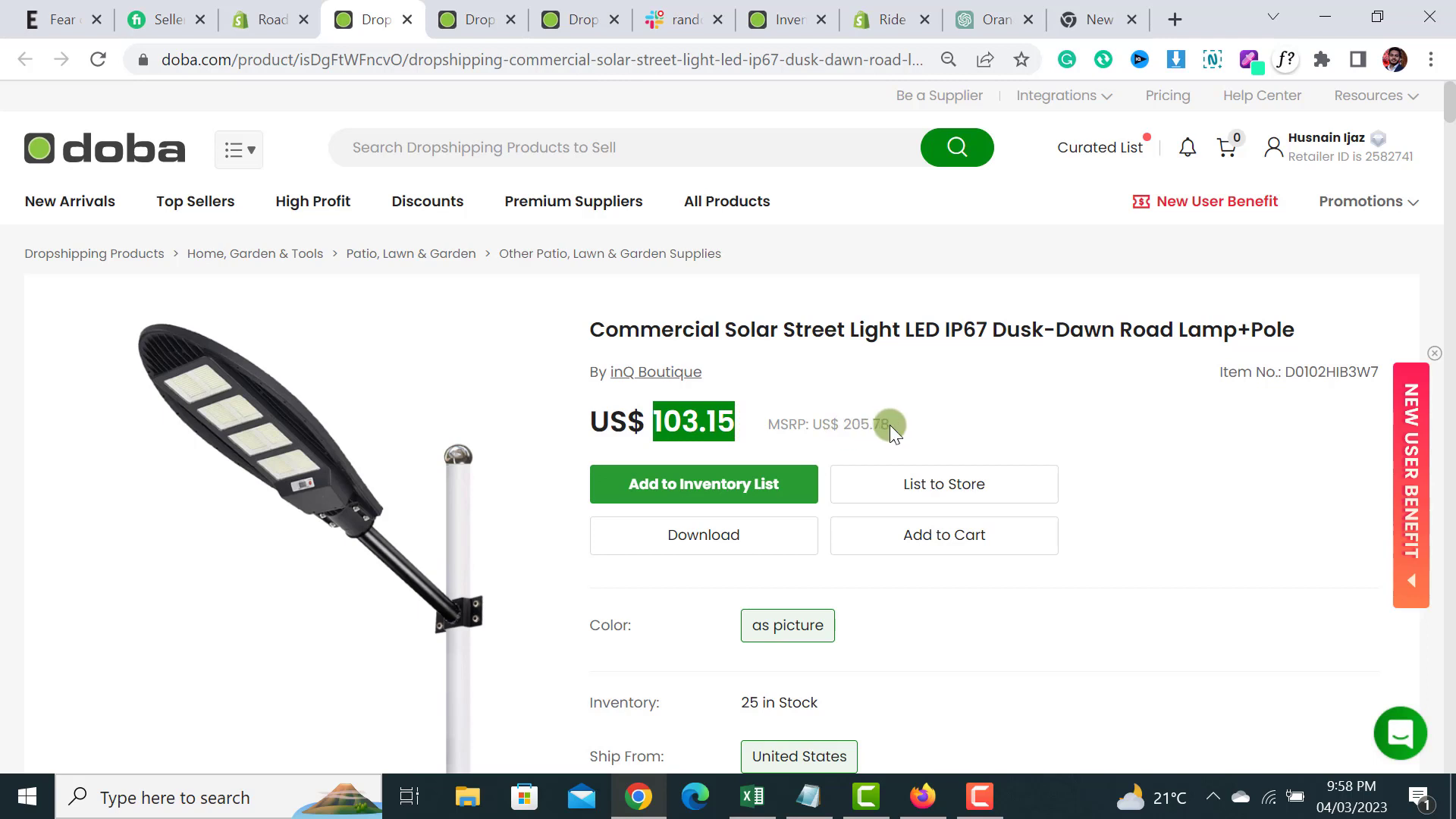
pyautogui.click(282, 20)
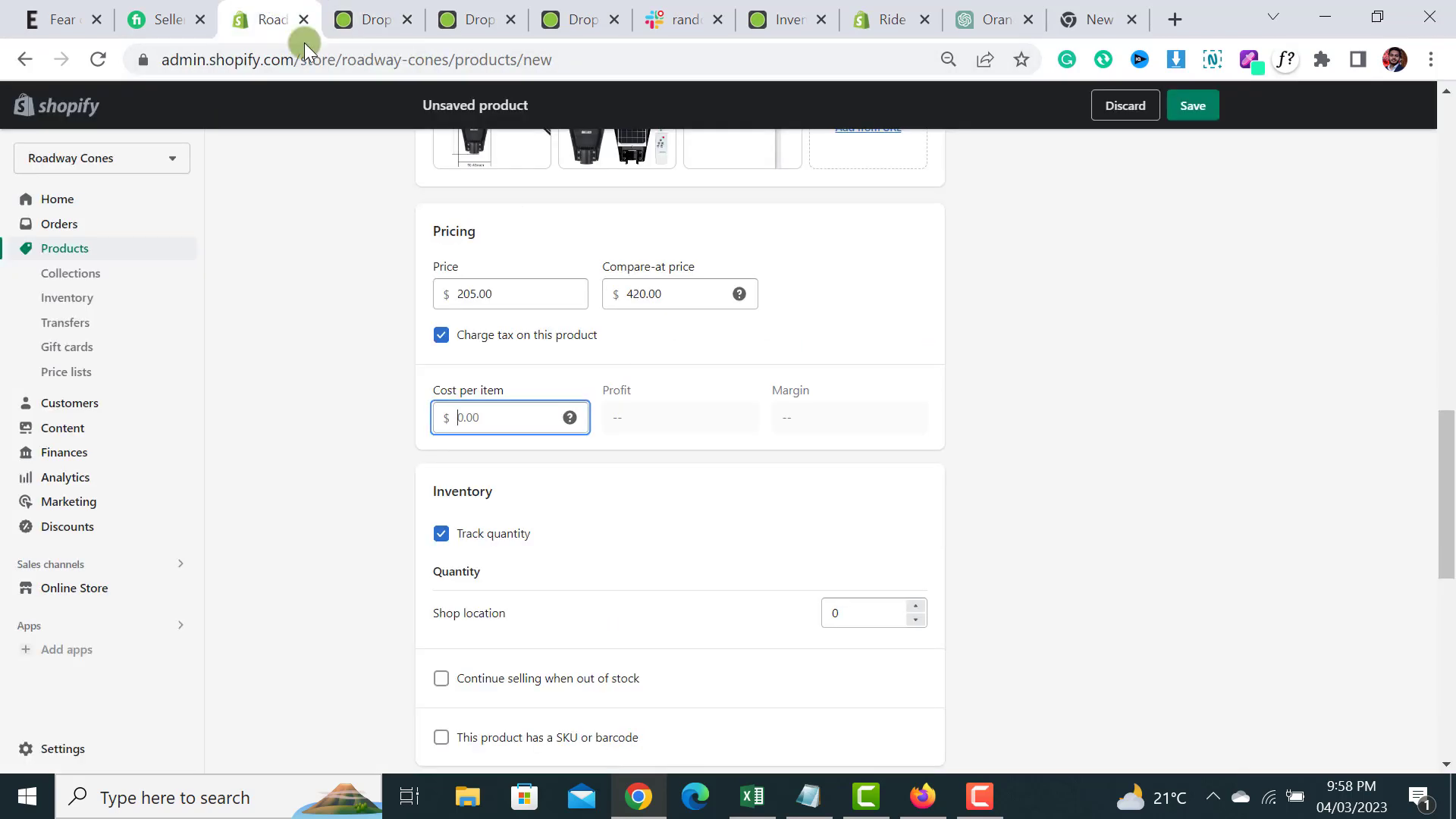
pyautogui.hotkey('ctrl', 'v')
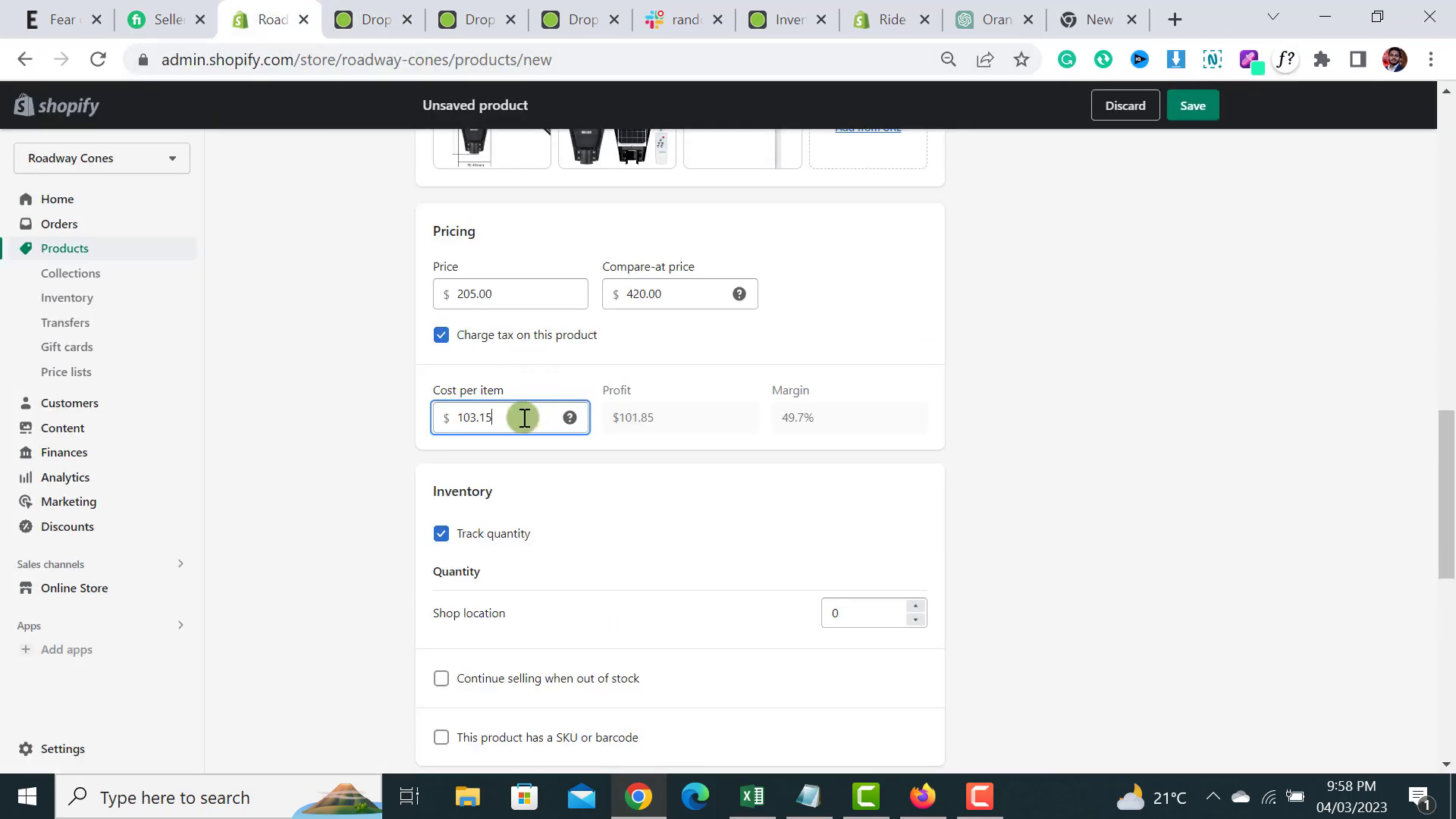
pyautogui.click(640, 487)
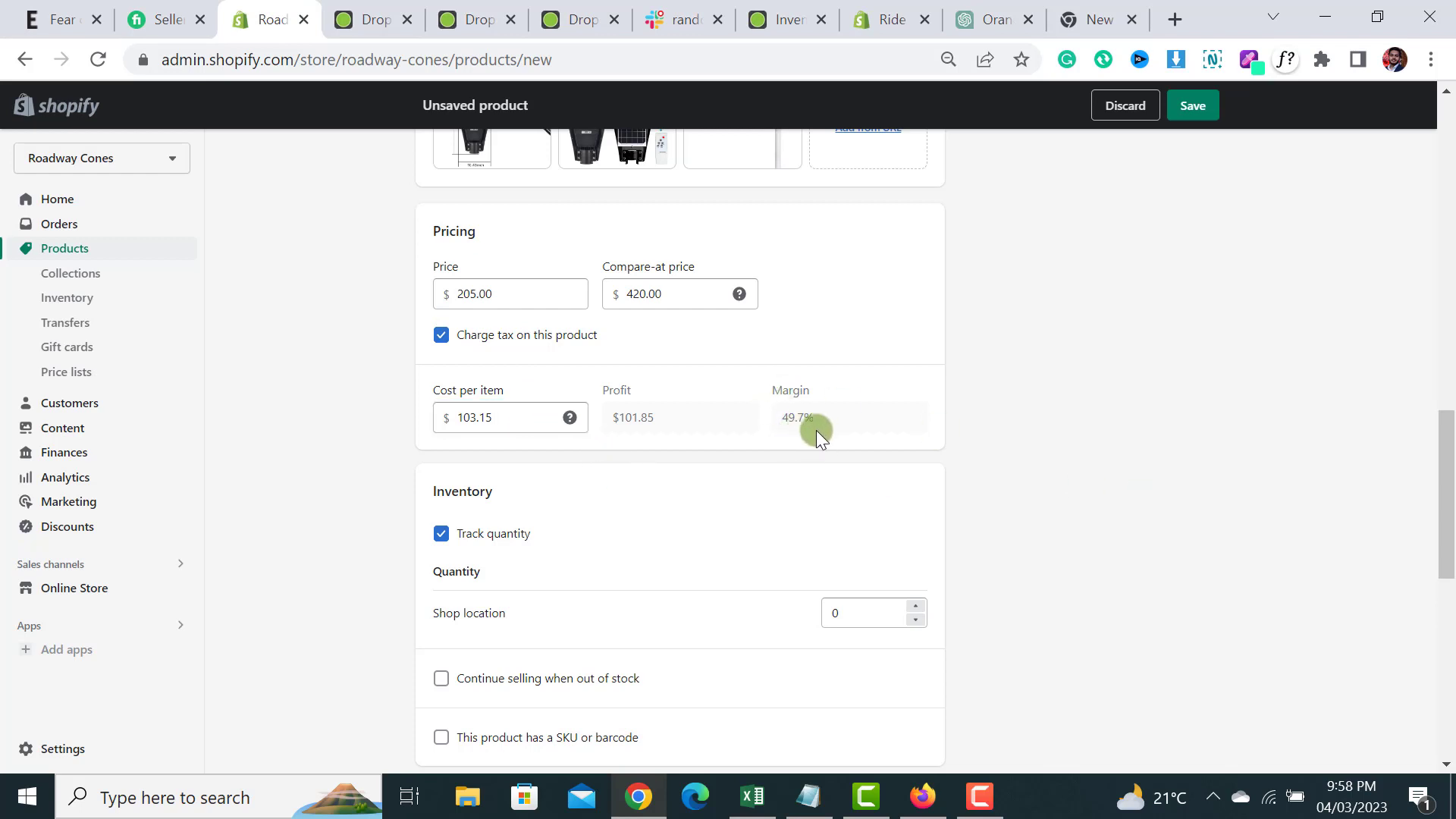
# - Set the product's stock quantity at the shop location to 100 and allow it to continue selling when out of stock
pyautogui.moveTo(1446, 489); pyautogui.dragTo(1448, 542)
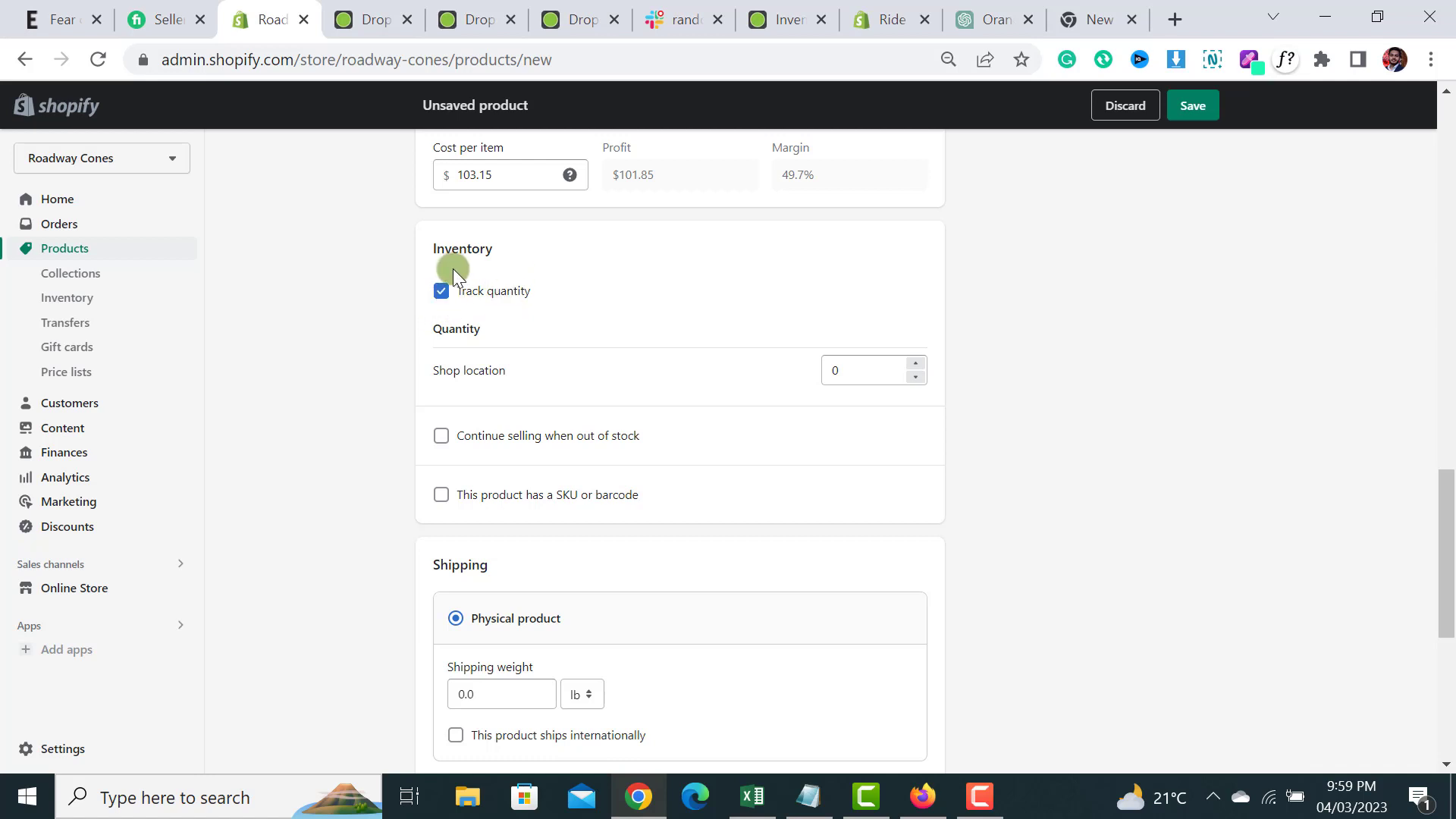
pyautogui.doubleClick(846, 377)
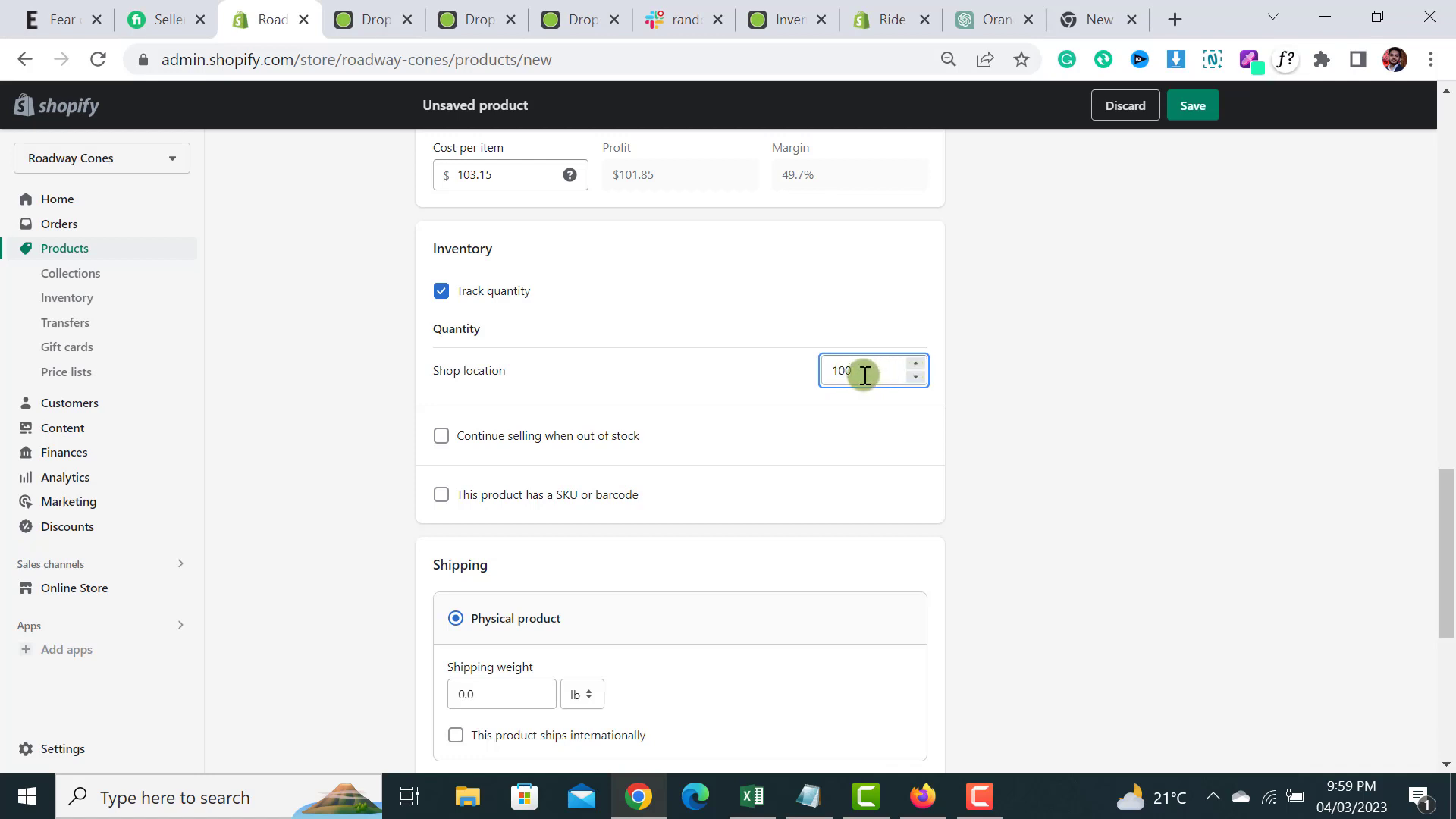
pyautogui.moveTo(1447, 568); pyautogui.dragTo(1448, 598)
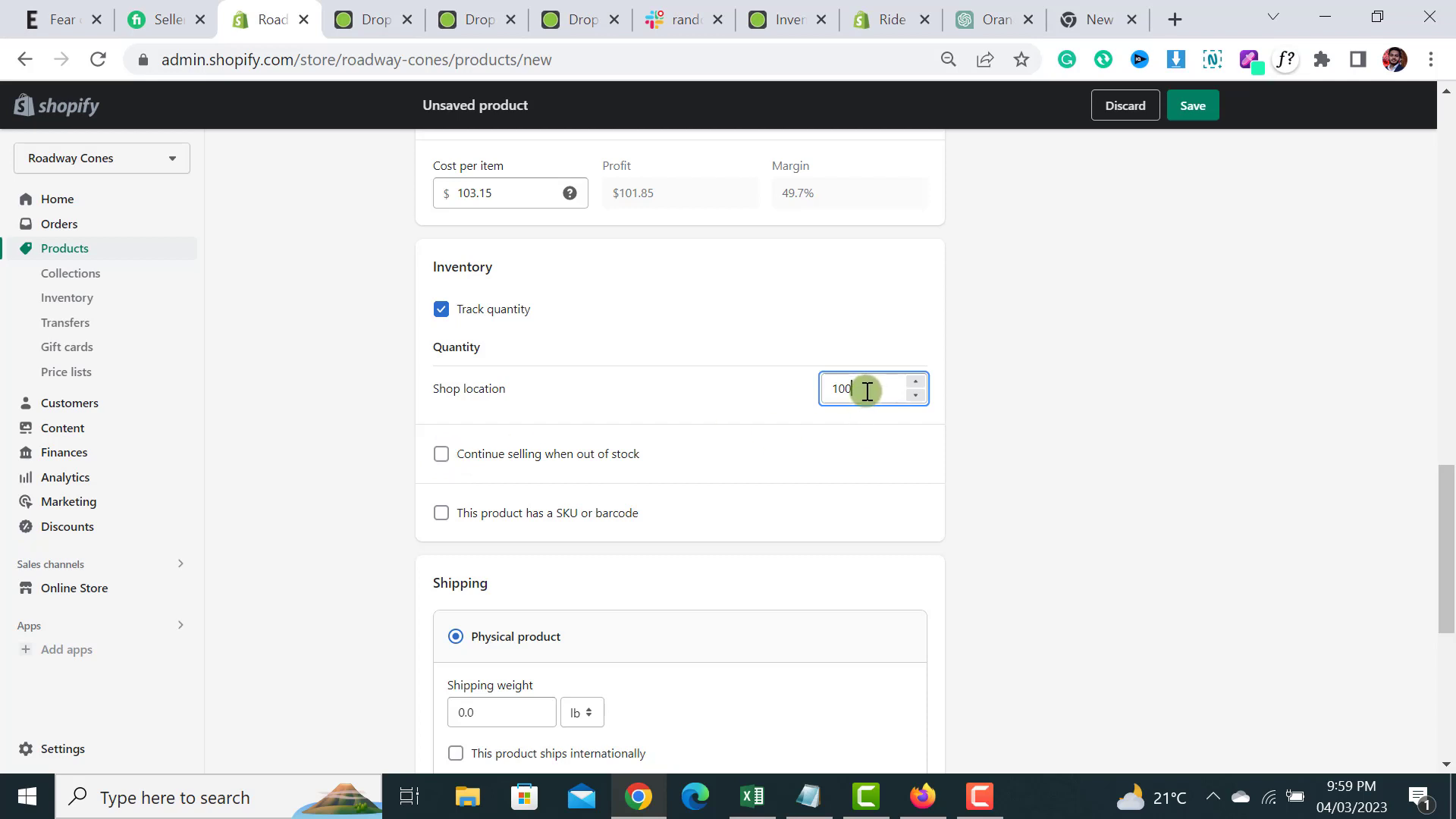
pyautogui.click(442, 456)
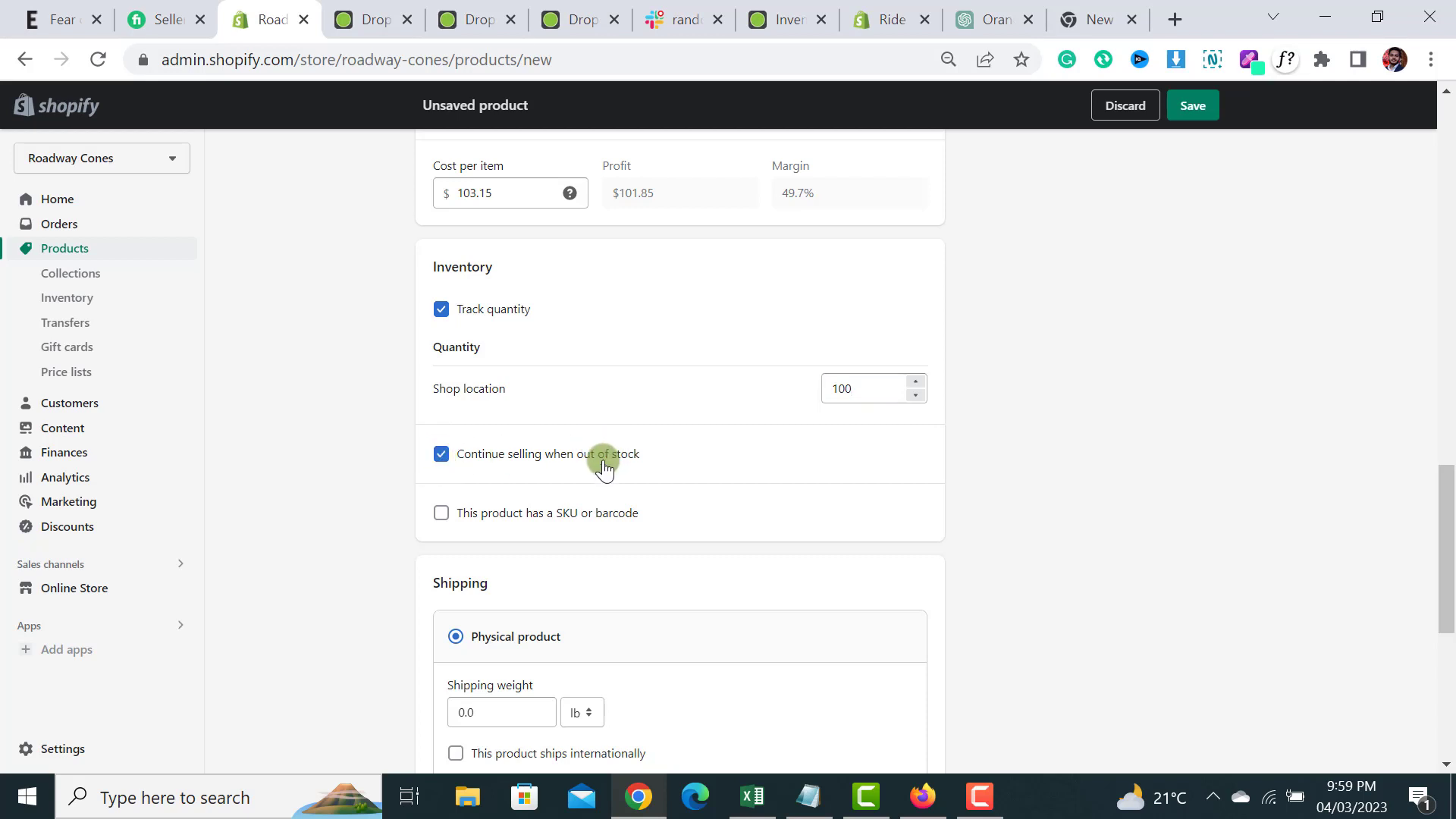
# - Set the product's shipping weight to 2.0 kg
pyautogui.scroll(-5, 1452, 480)
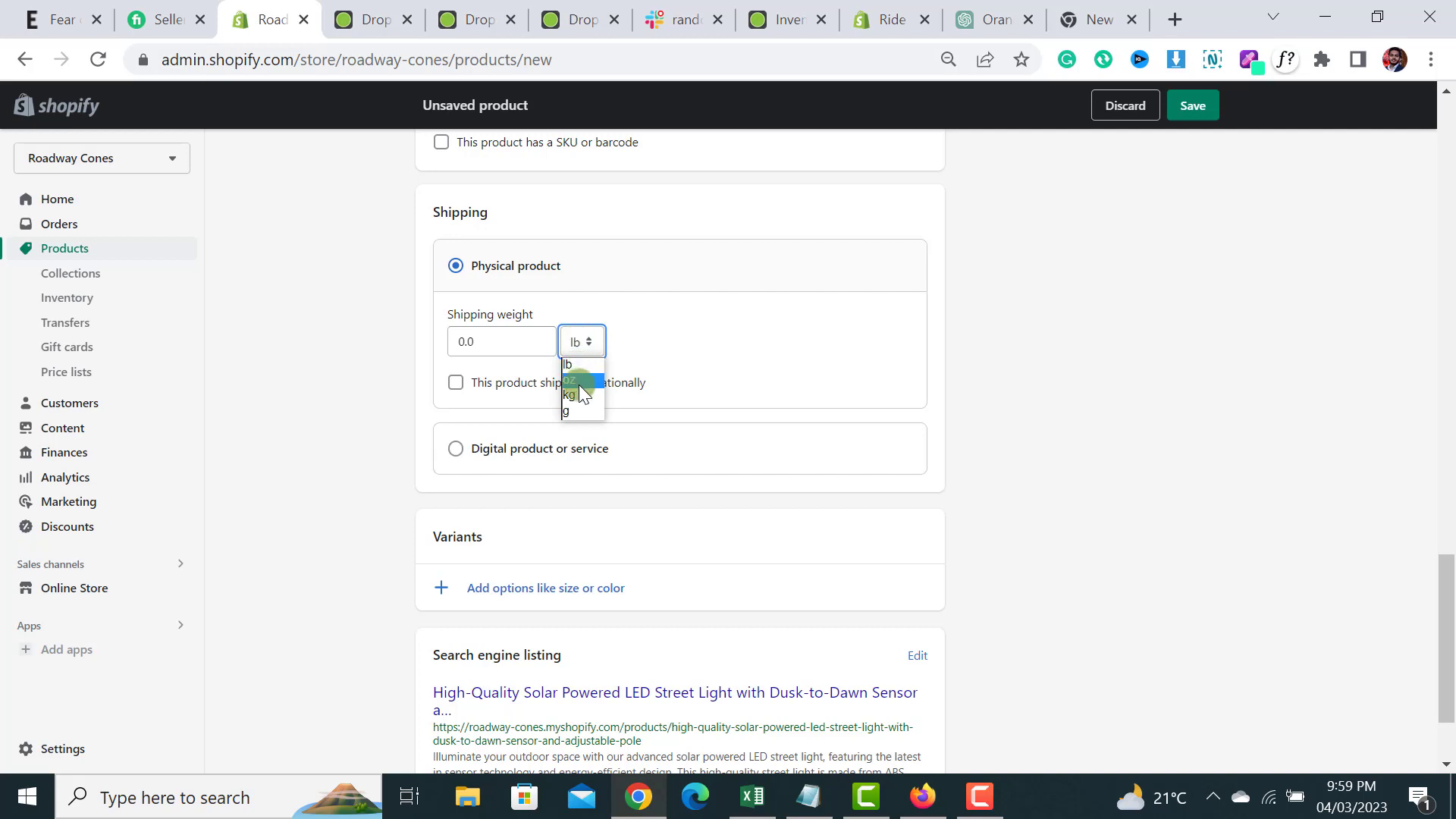
pyautogui.click(579, 395)
pyautogui.click(471, 343)
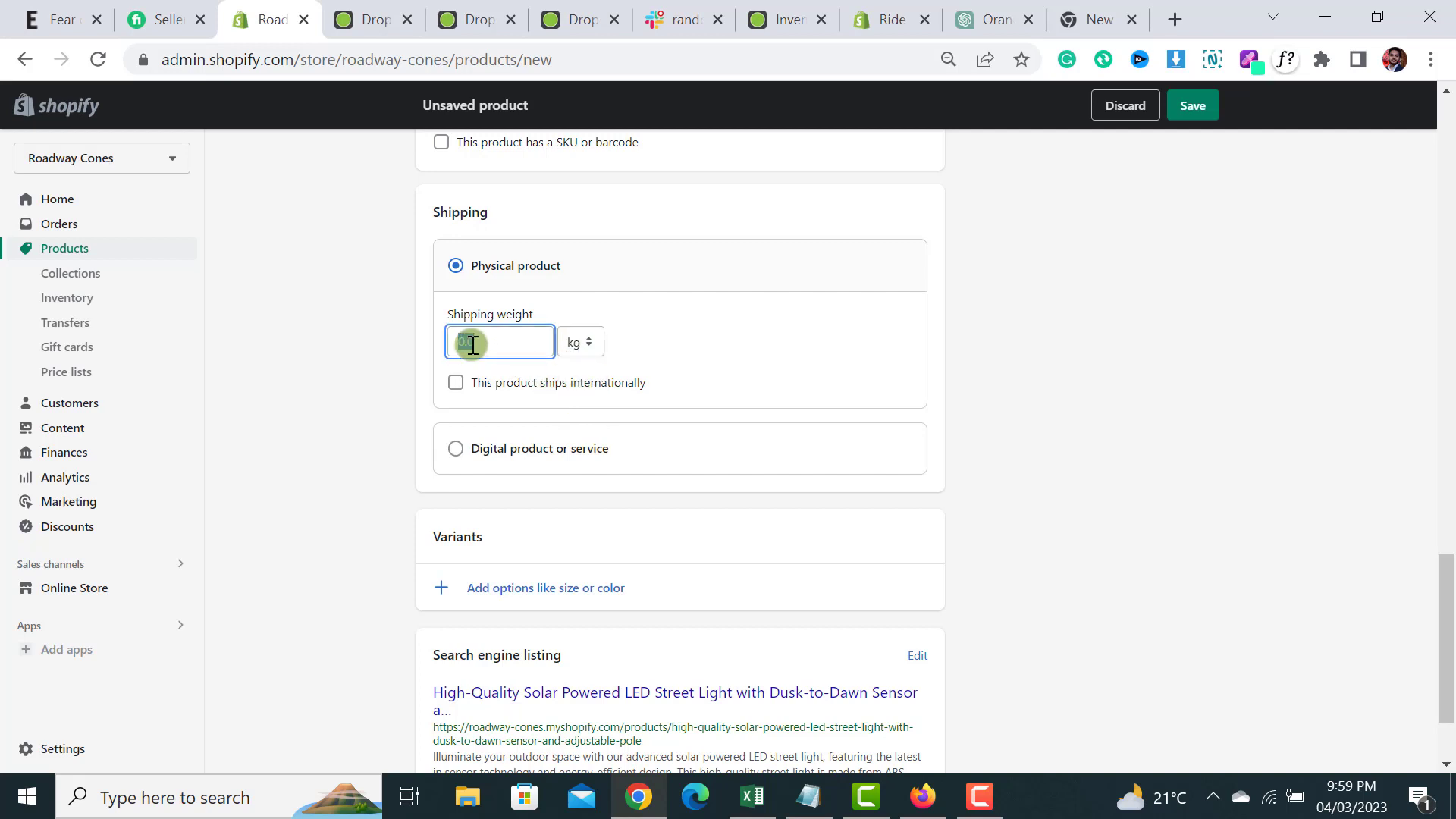
pyautogui.write('2')
pyautogui.click(668, 335)
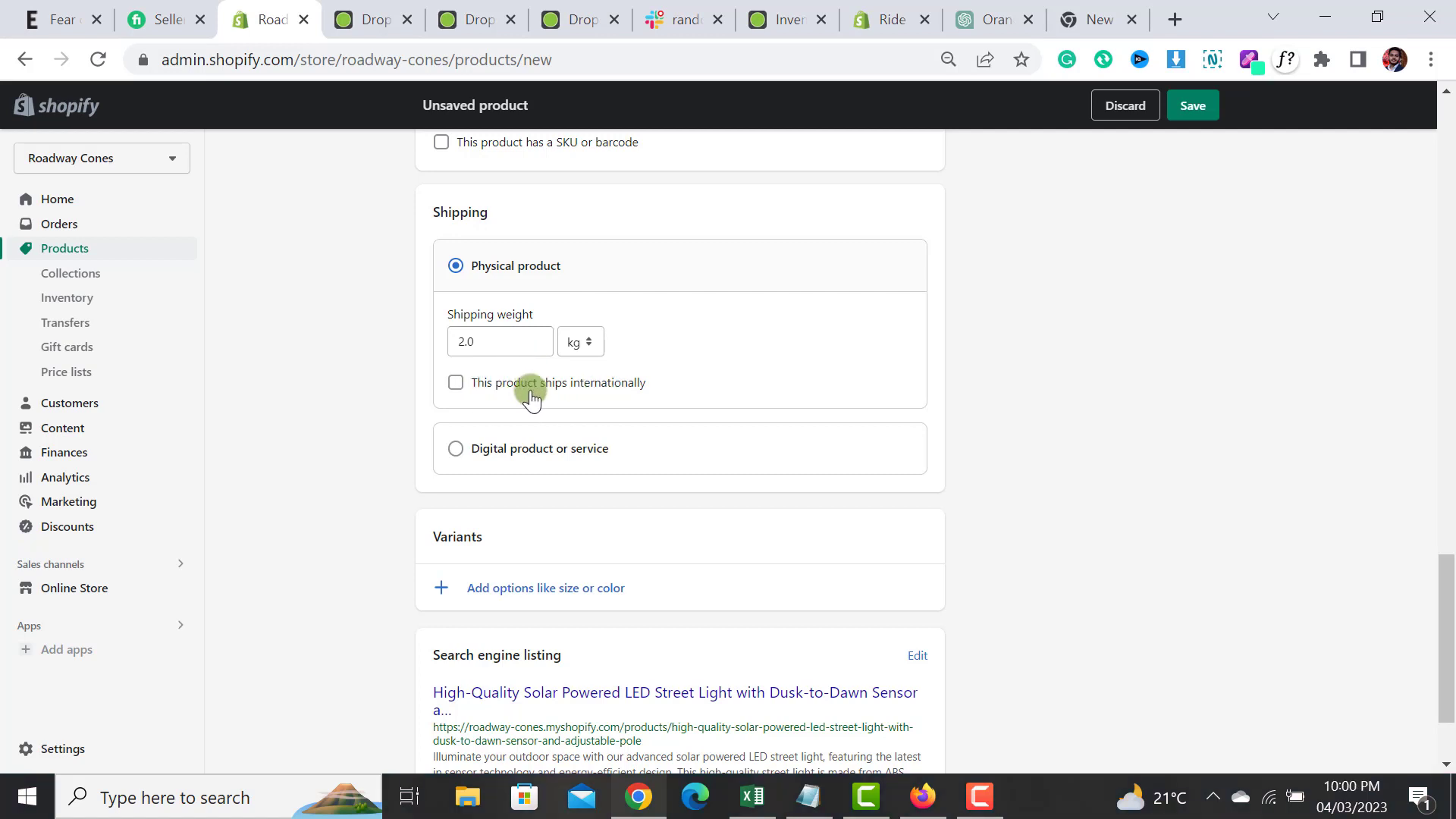
pyautogui.click(456, 385)
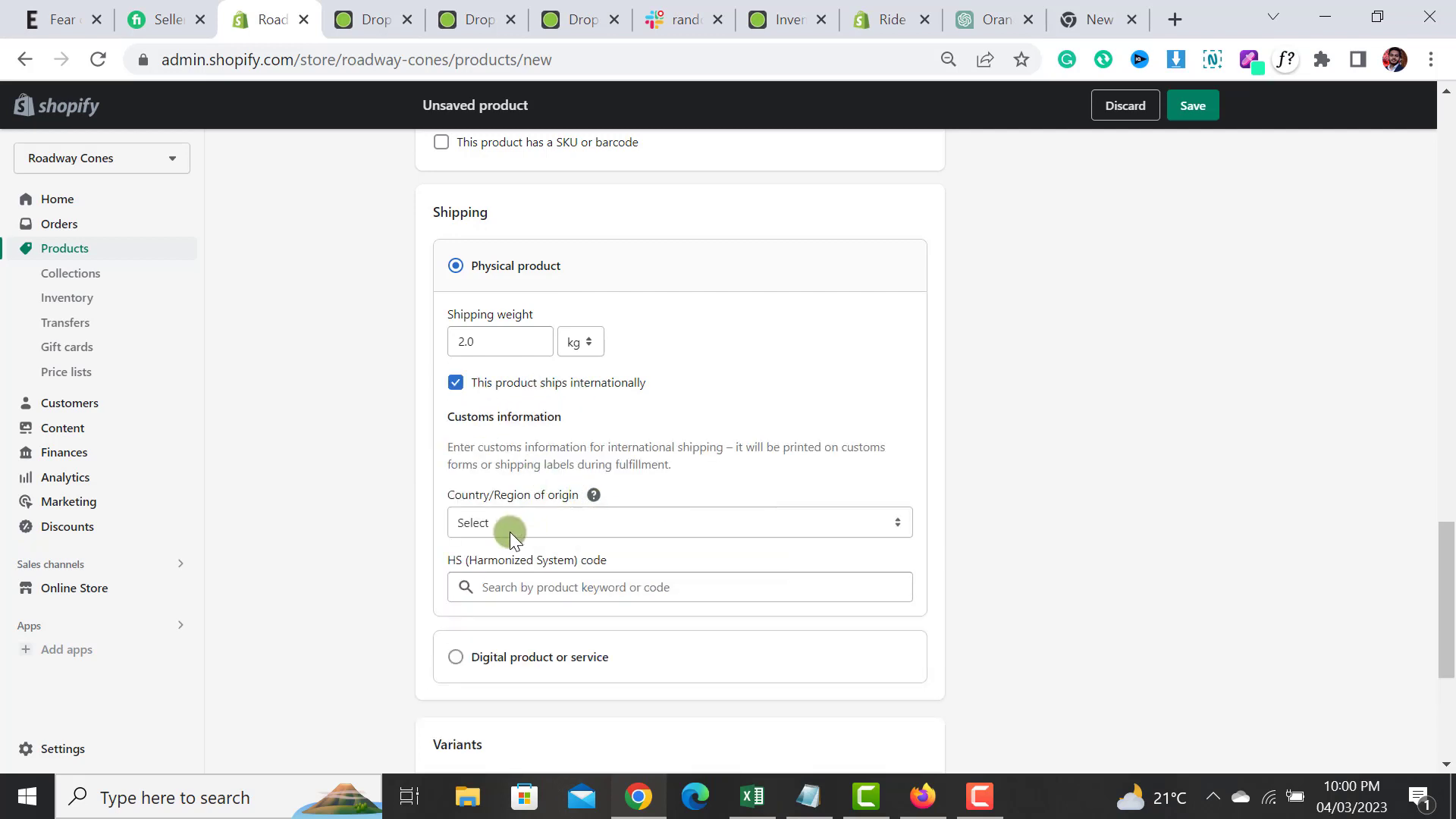
pyautogui.click(574, 522)
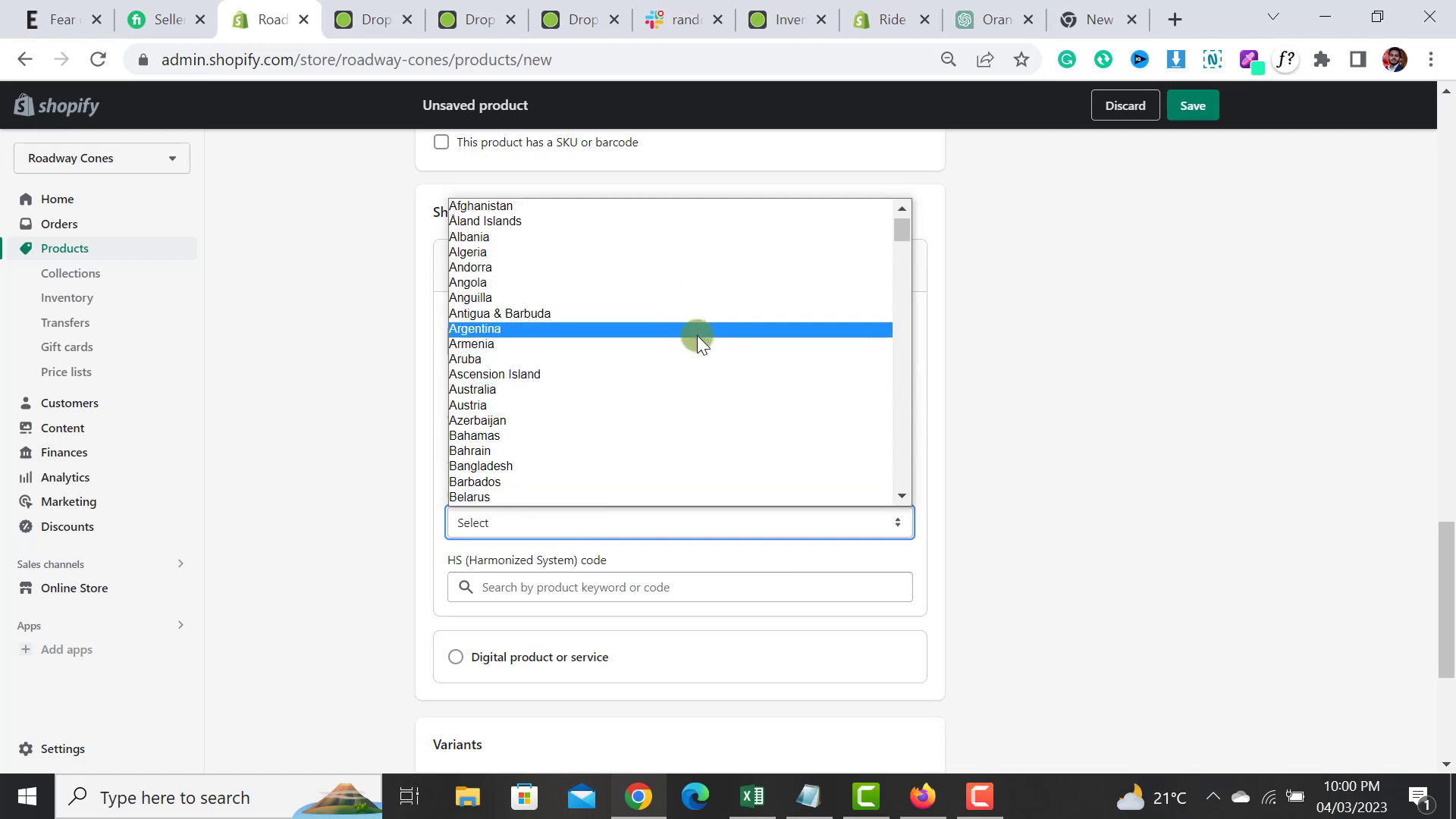
pyautogui.click(932, 383)
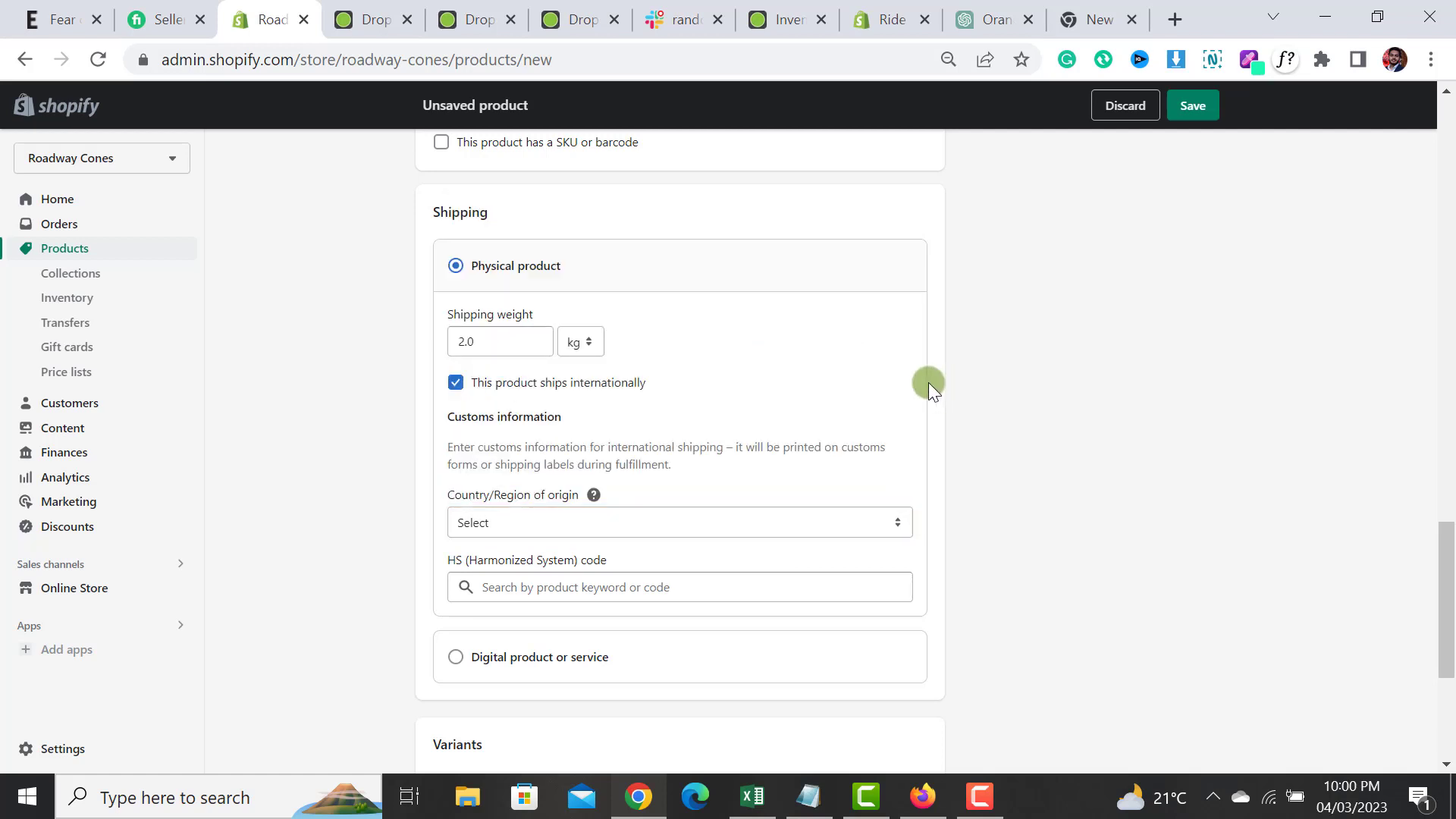
pyautogui.click(457, 385)
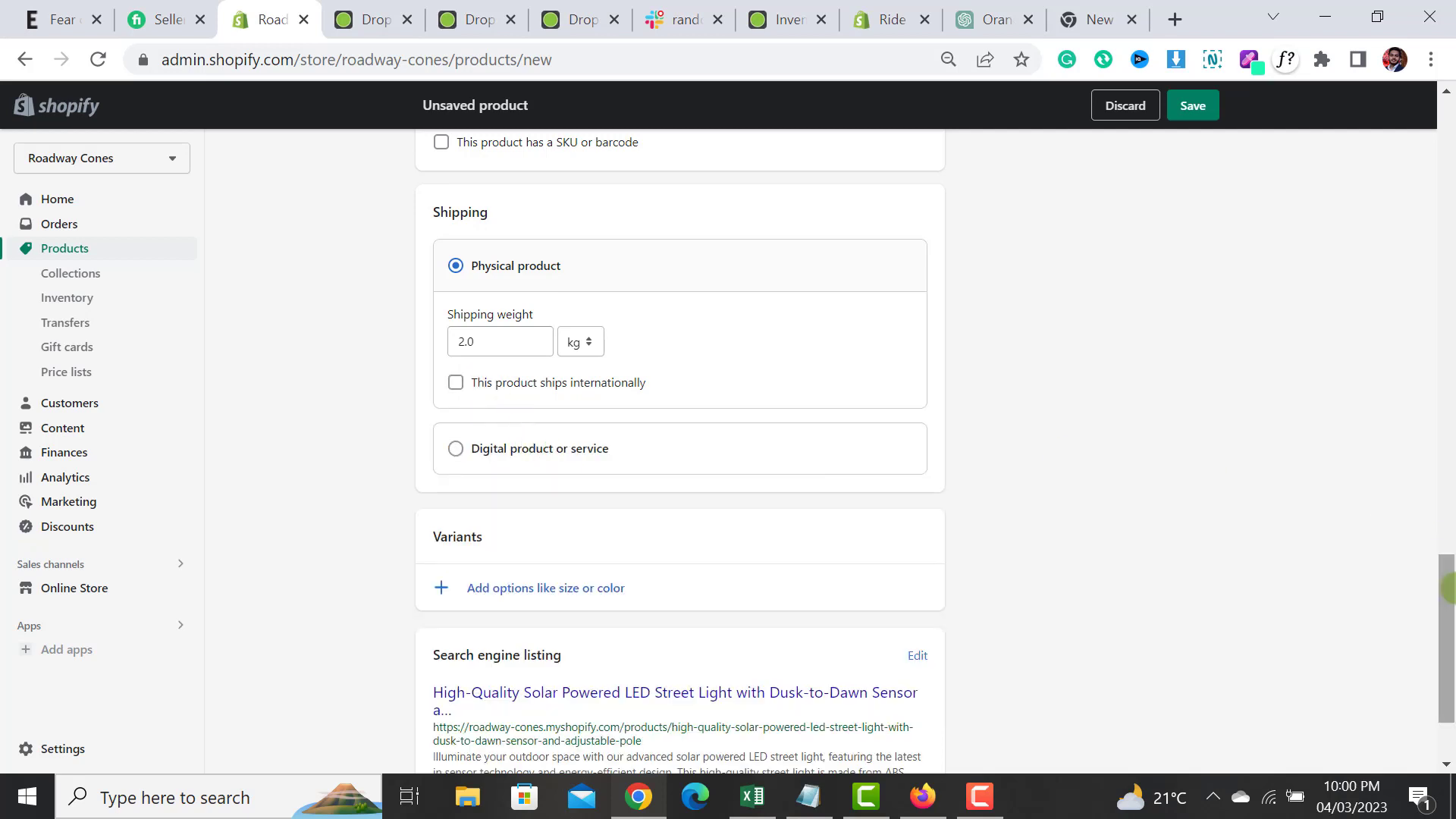
# - Save the new solar street light product
pyautogui.moveTo(1449, 606); pyautogui.dragTo(1448, 638)
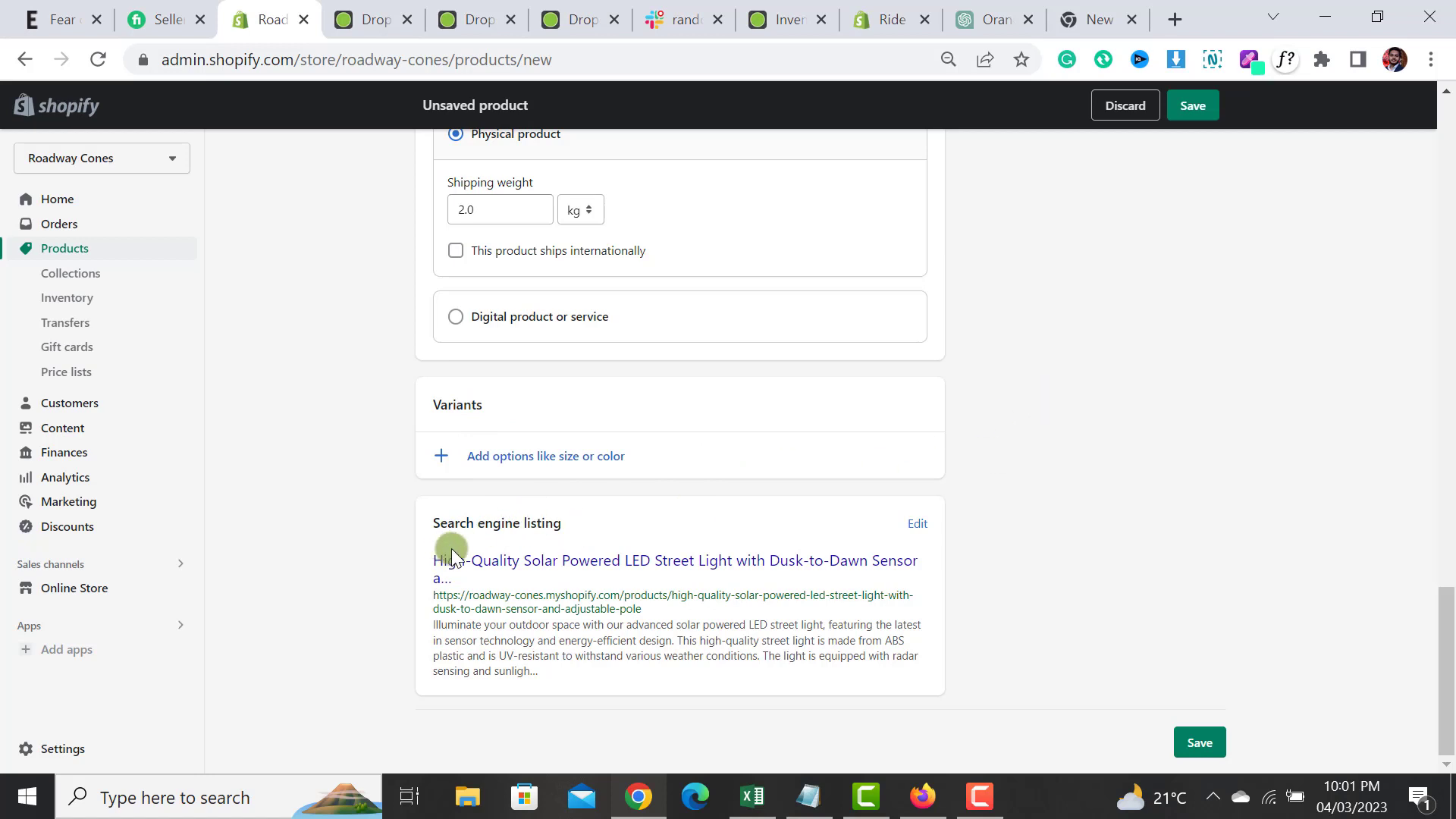
pyautogui.click(1204, 106)
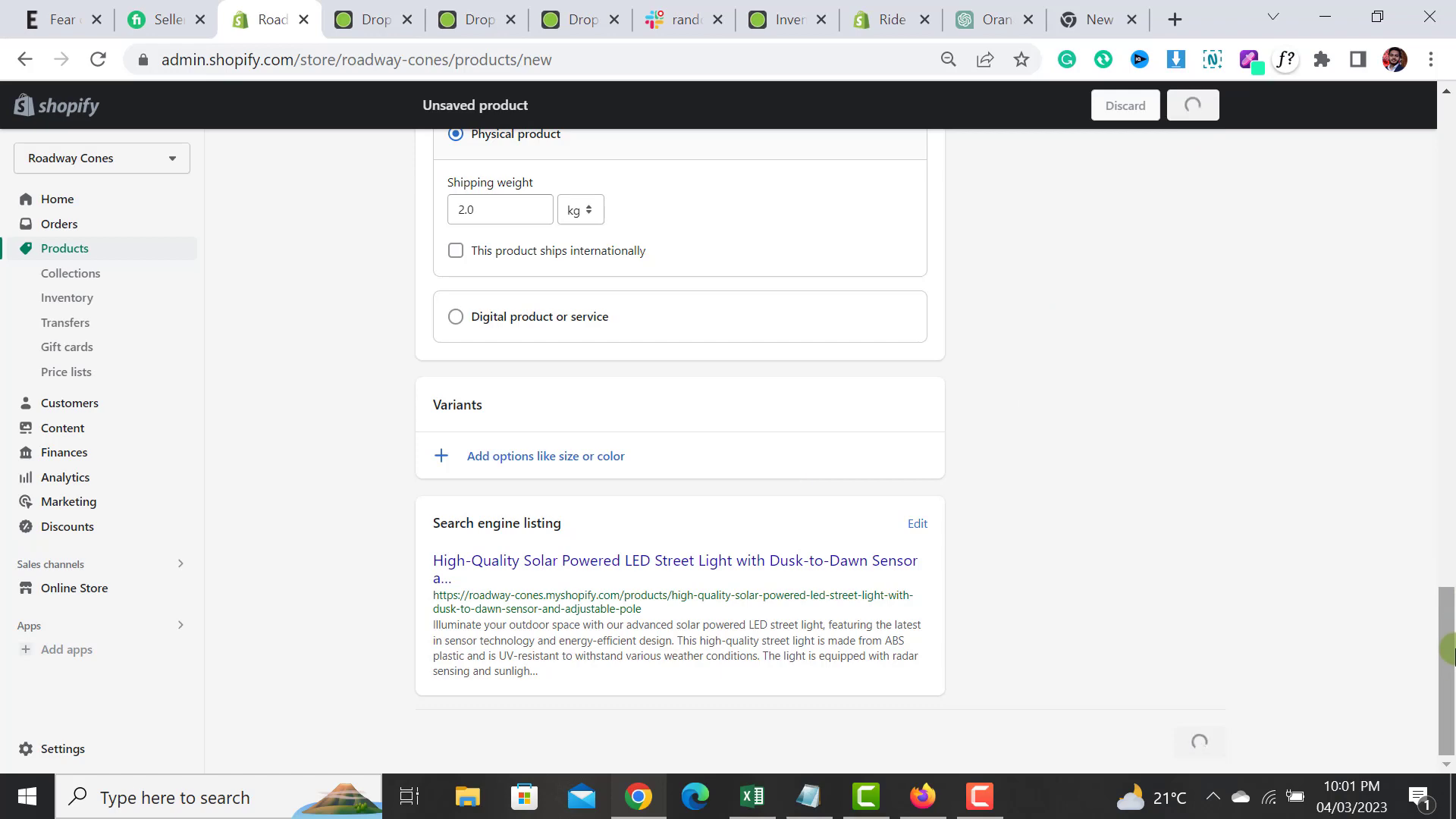
pyautogui.moveTo(1455, 649); pyautogui.dragTo(1454, 219)
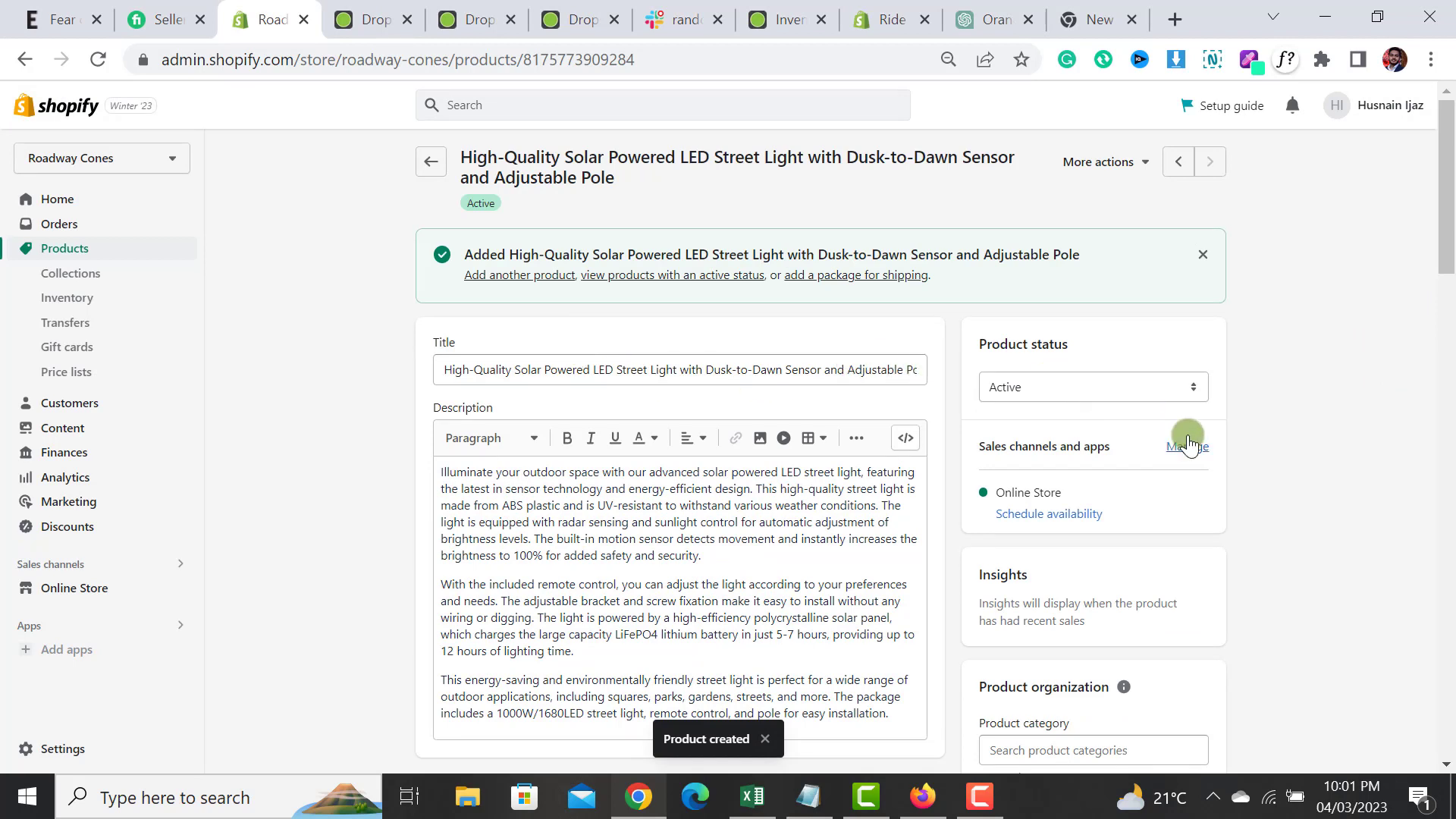
# - Preview the saved street light in the online store and look through its product images and pricing
pyautogui.click(1121, 162)
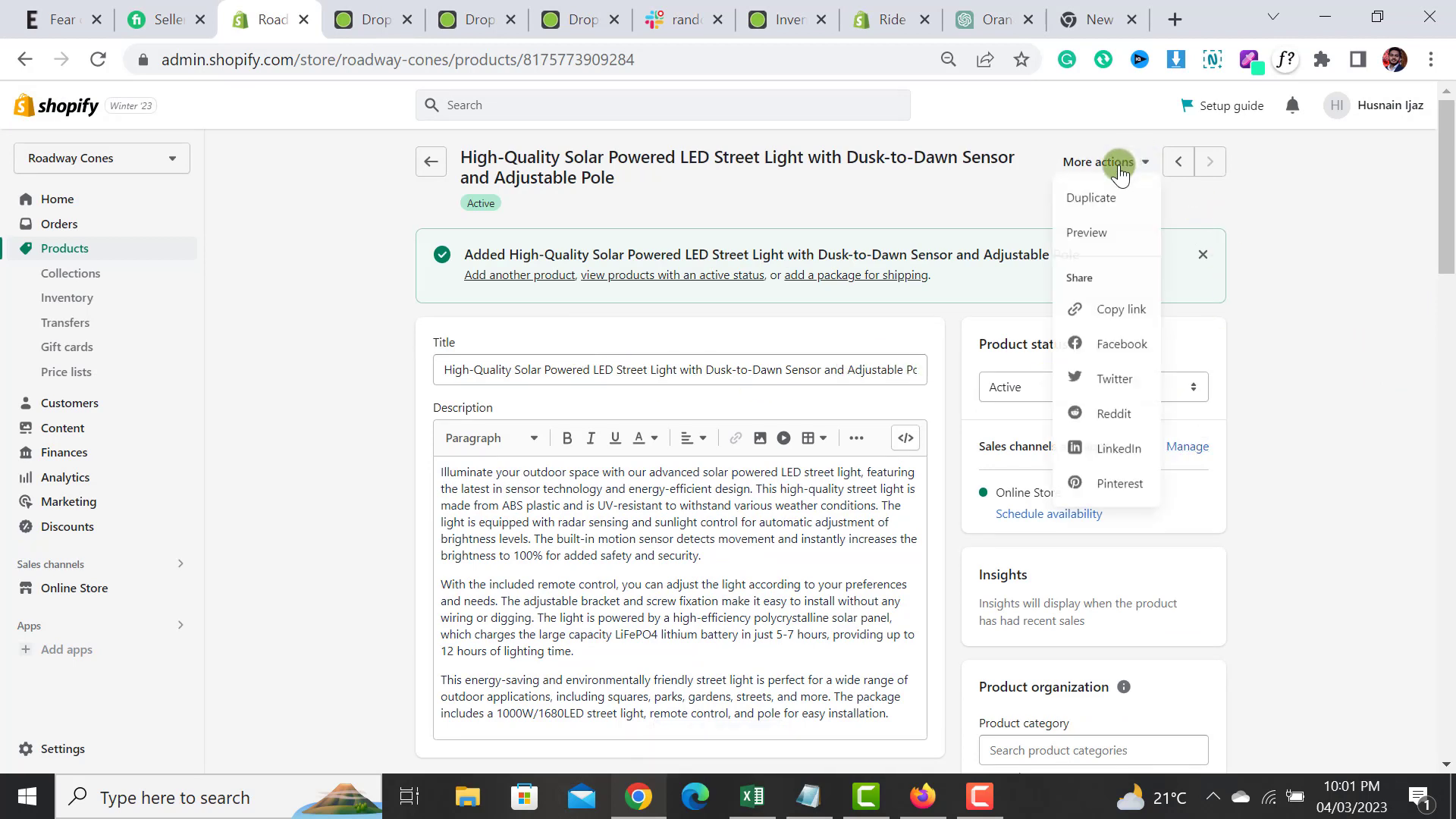
pyautogui.click(1097, 239)
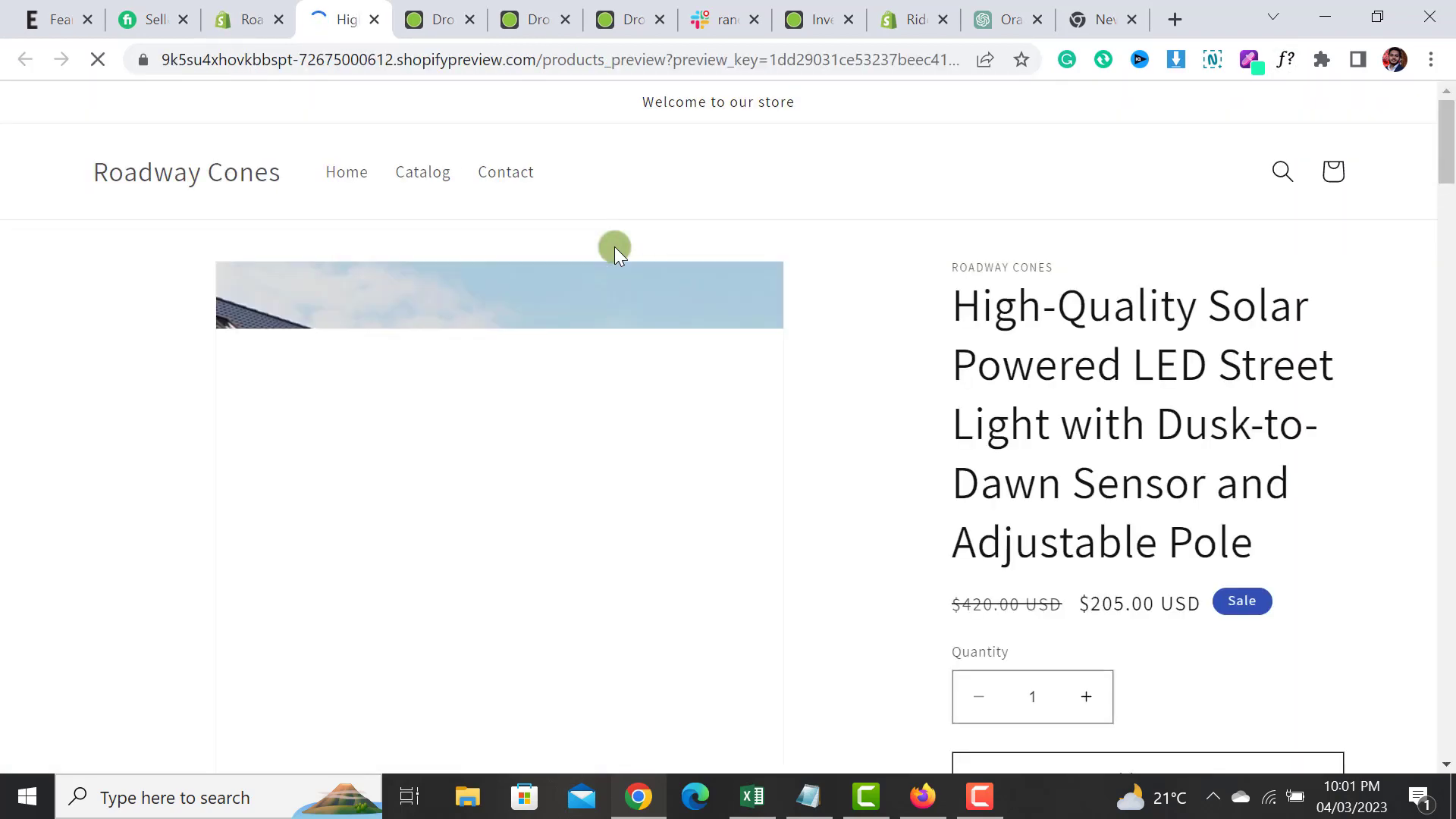
pyautogui.moveTo(1448, 152); pyautogui.dragTo(1449, 453)
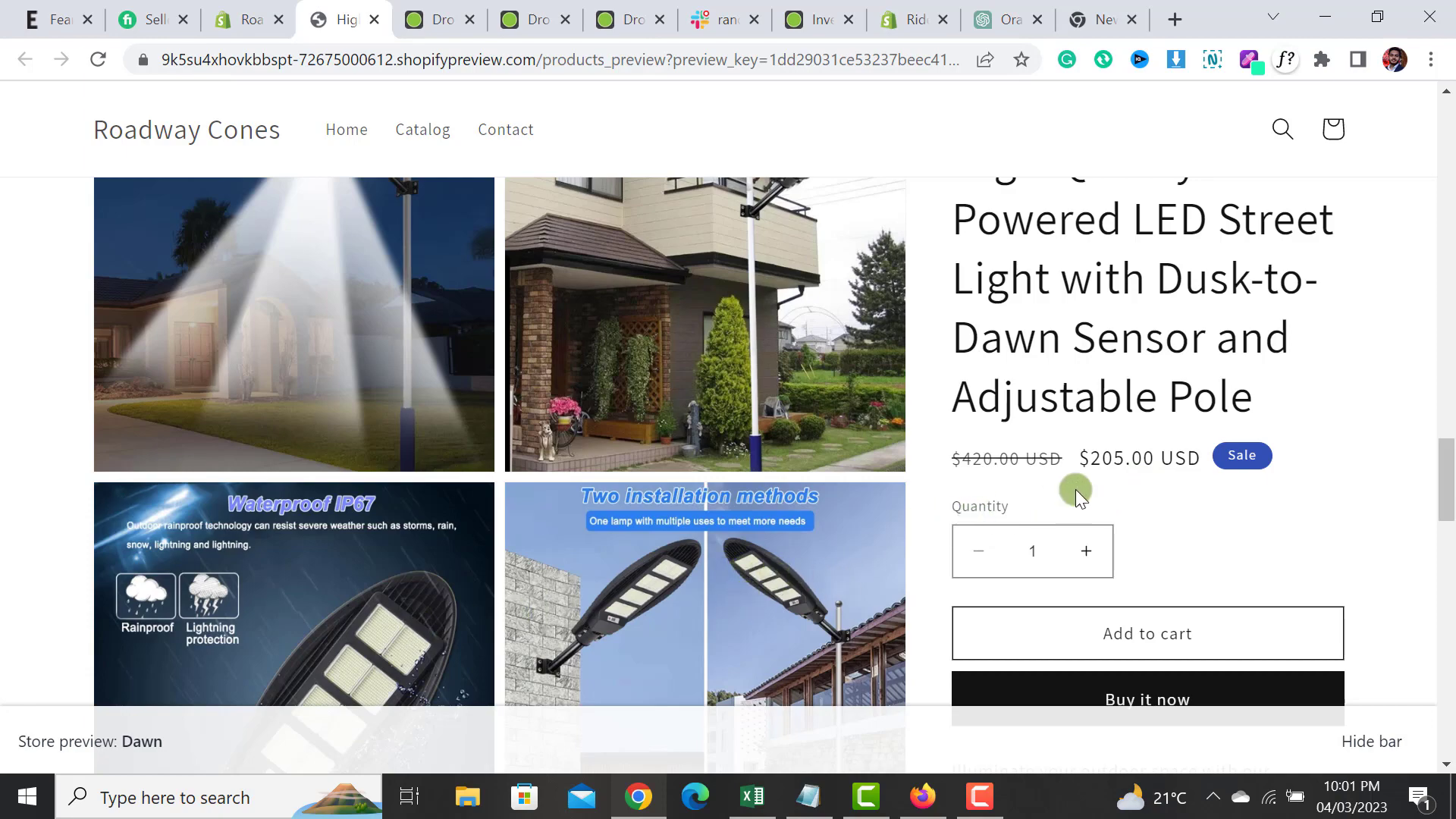
pyautogui.moveTo(1444, 493); pyautogui.dragTo(1163, 283)
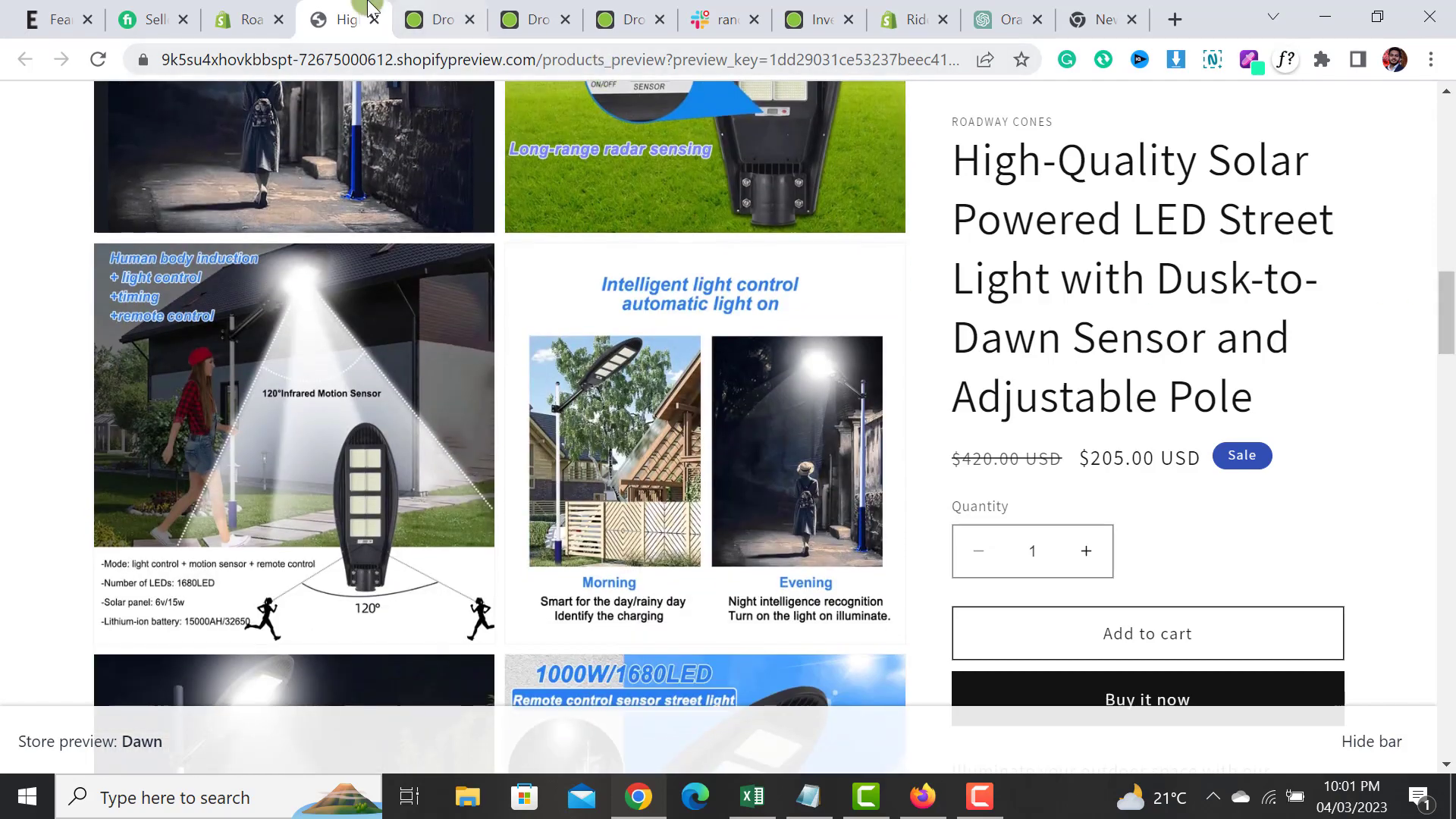
# - Return to the street light's product page in Shopify admin and add a variant option named Size
pyautogui.click(257, 9)
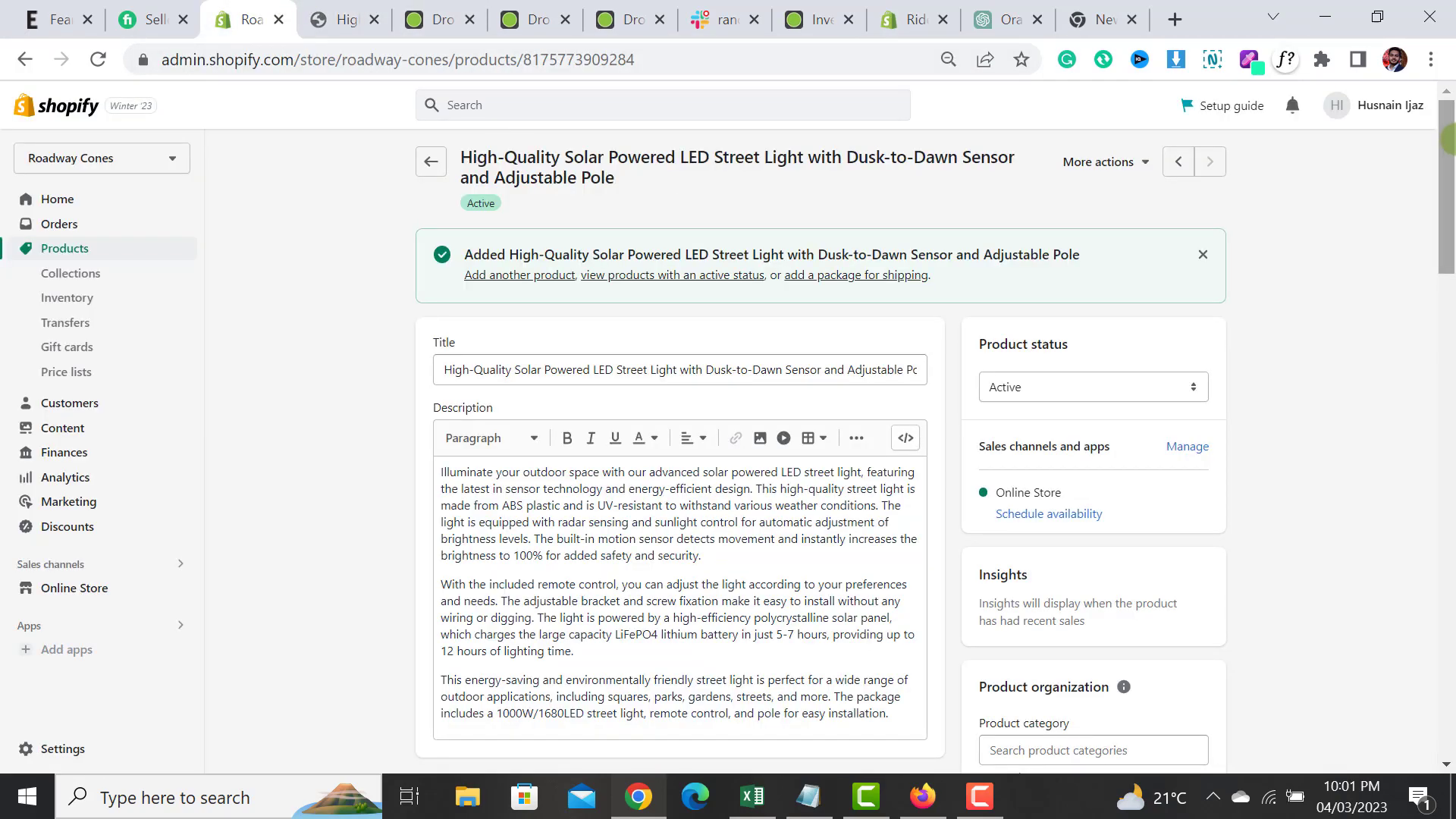
pyautogui.moveTo(1445, 197); pyautogui.dragTo(1448, 660)
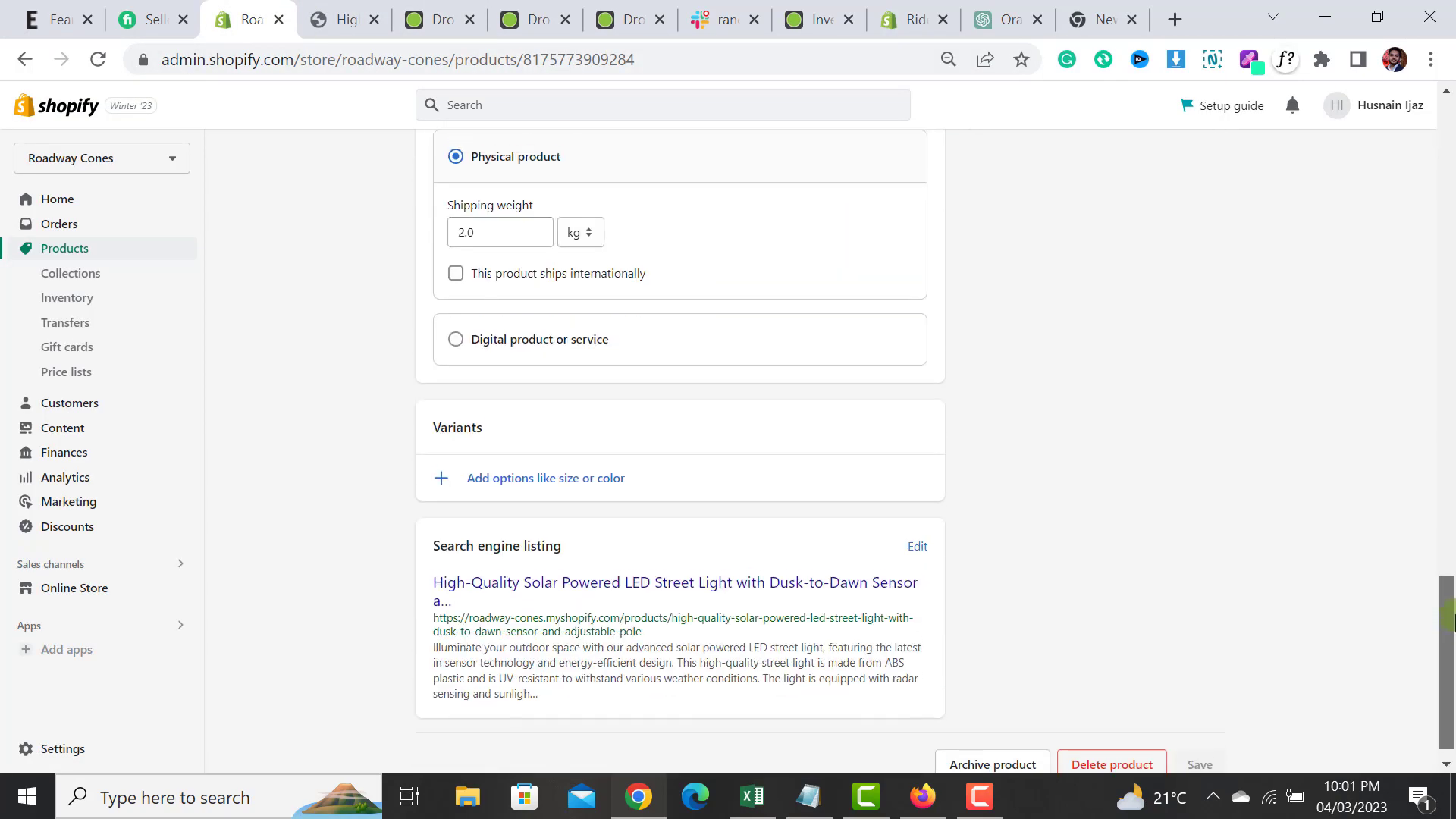
pyautogui.click(565, 484)
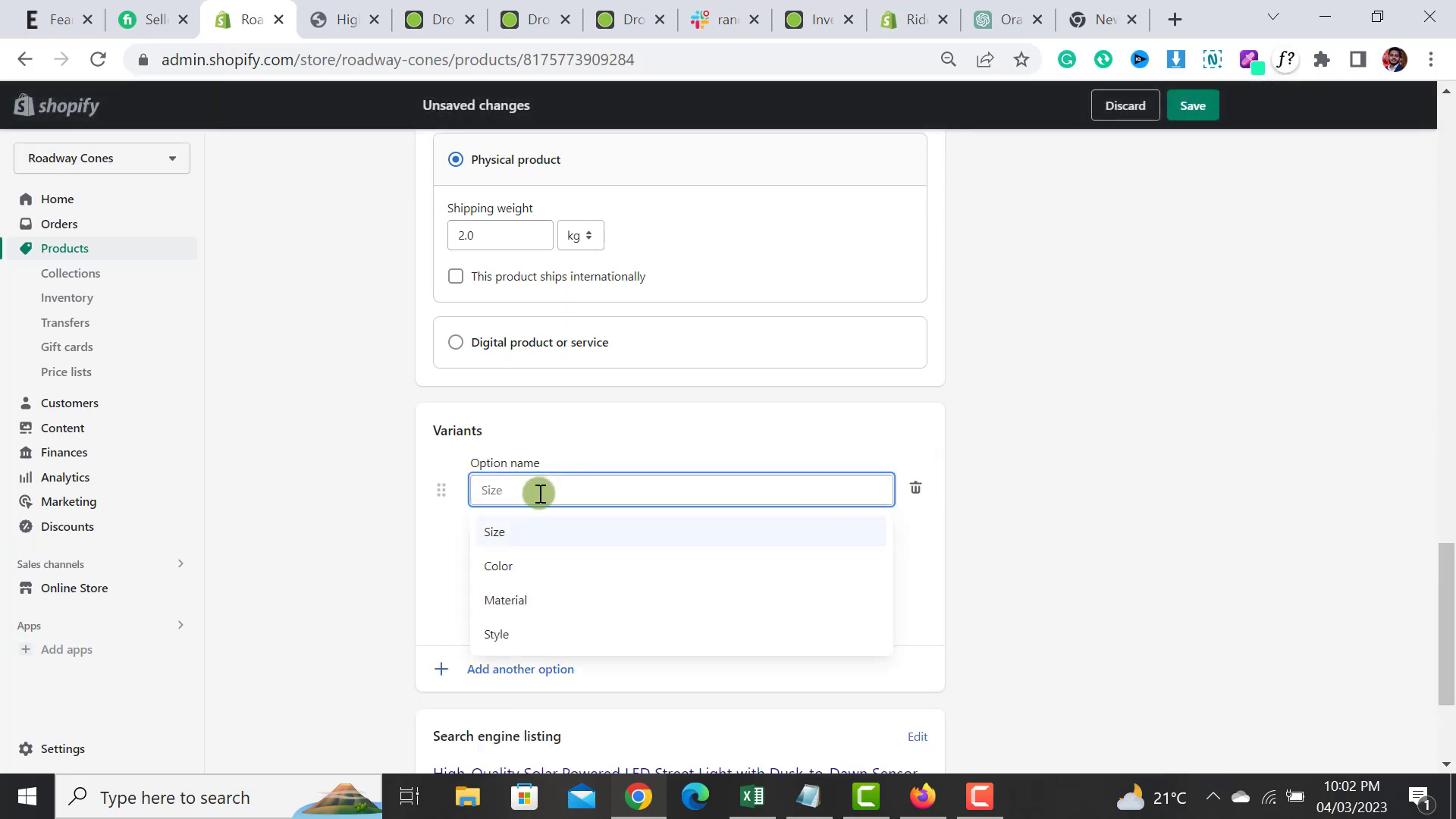
pyautogui.click(528, 541)
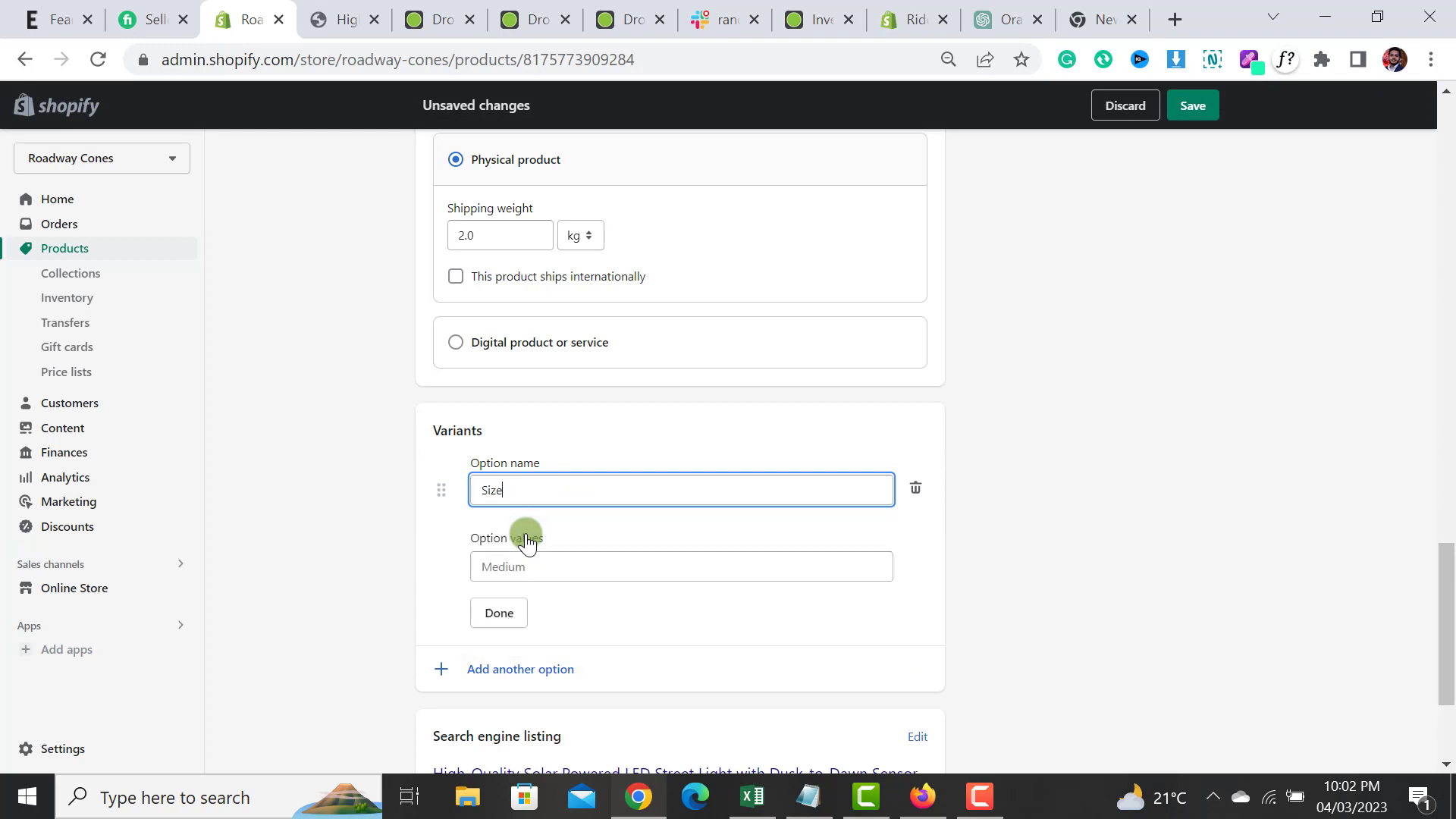
# - Enter Small, Medium and Large as the values of the Size option
pyautogui.click(538, 570)
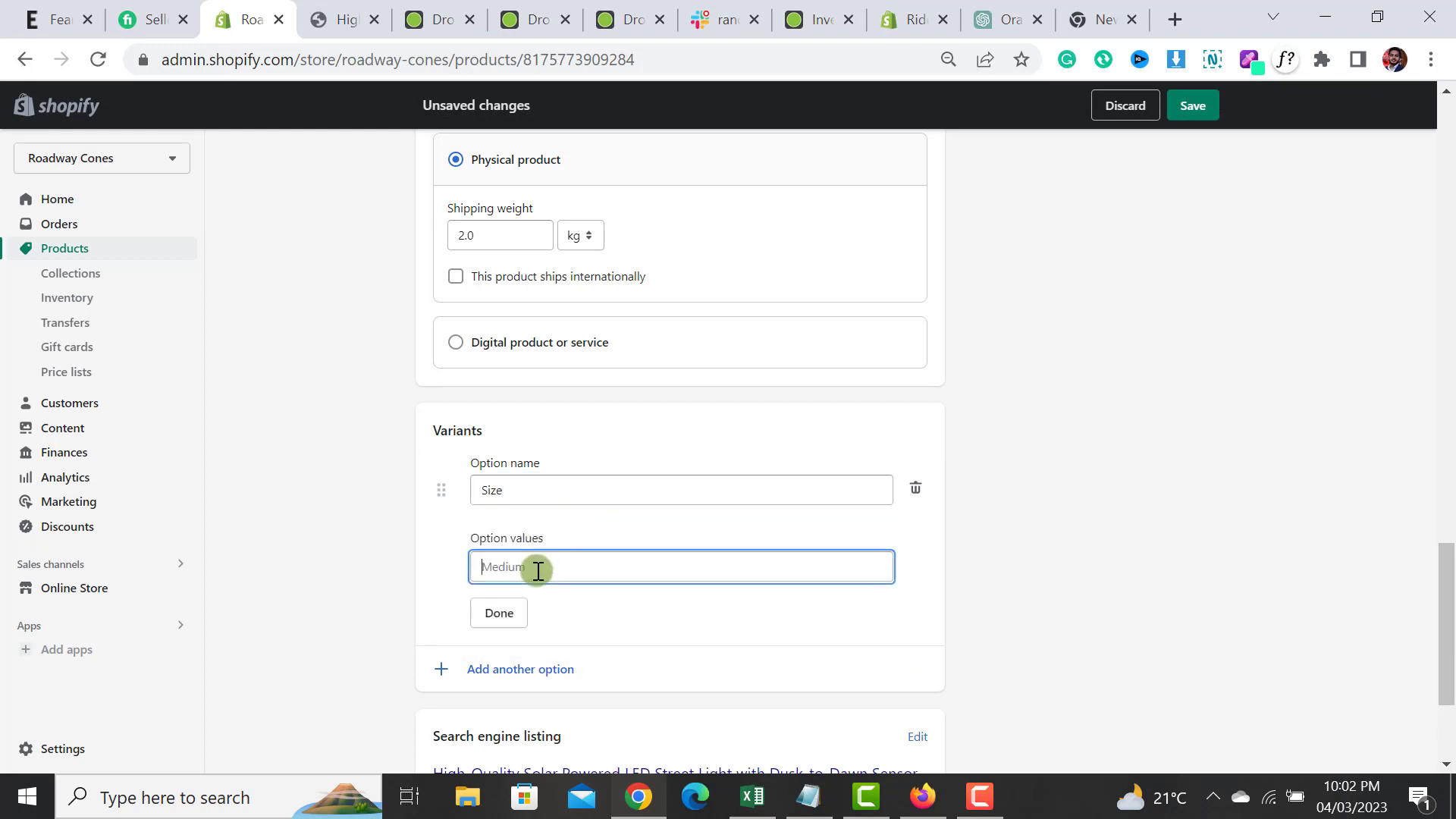
pyautogui.write('Small')
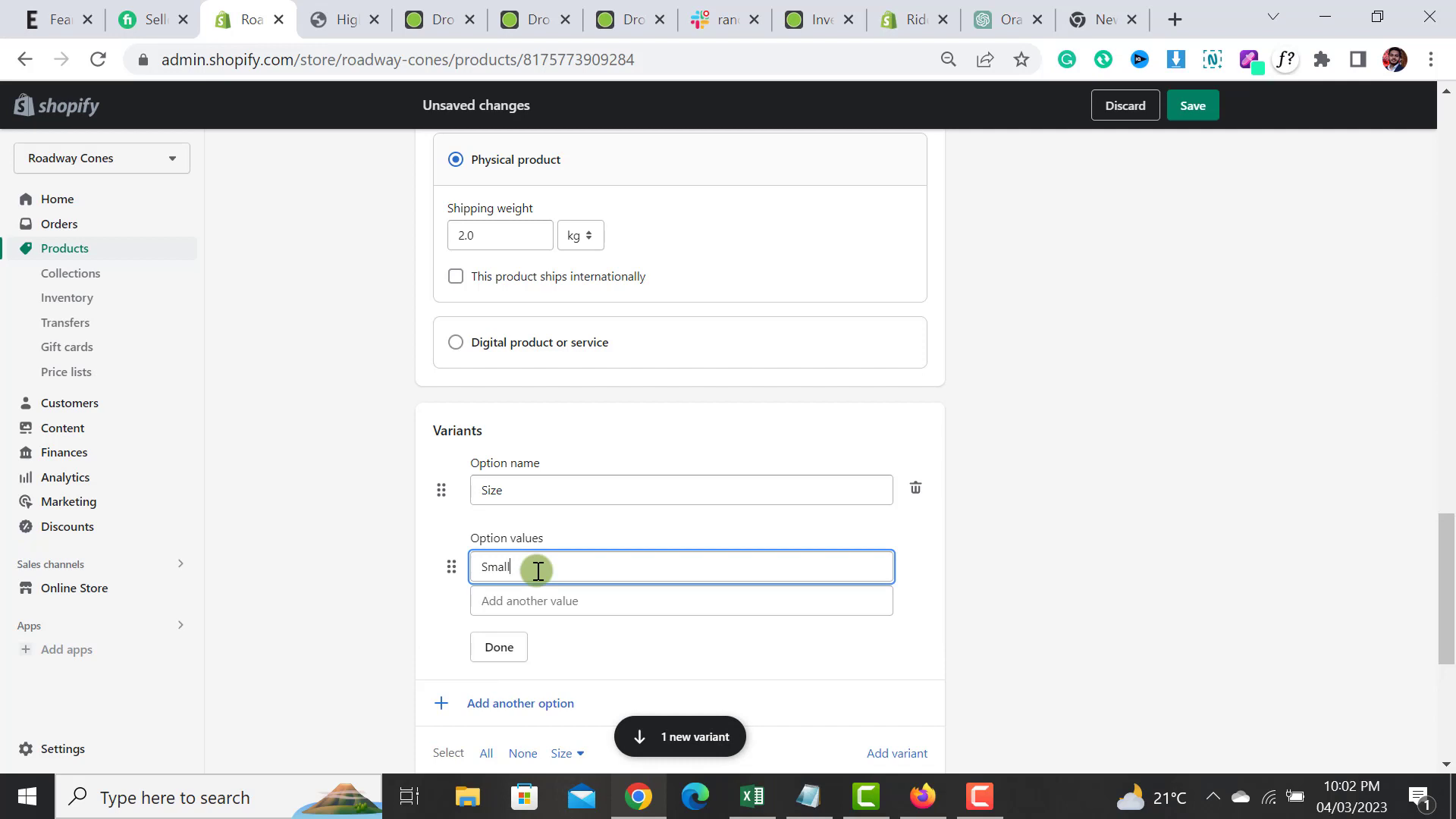
pyautogui.press('Tab')
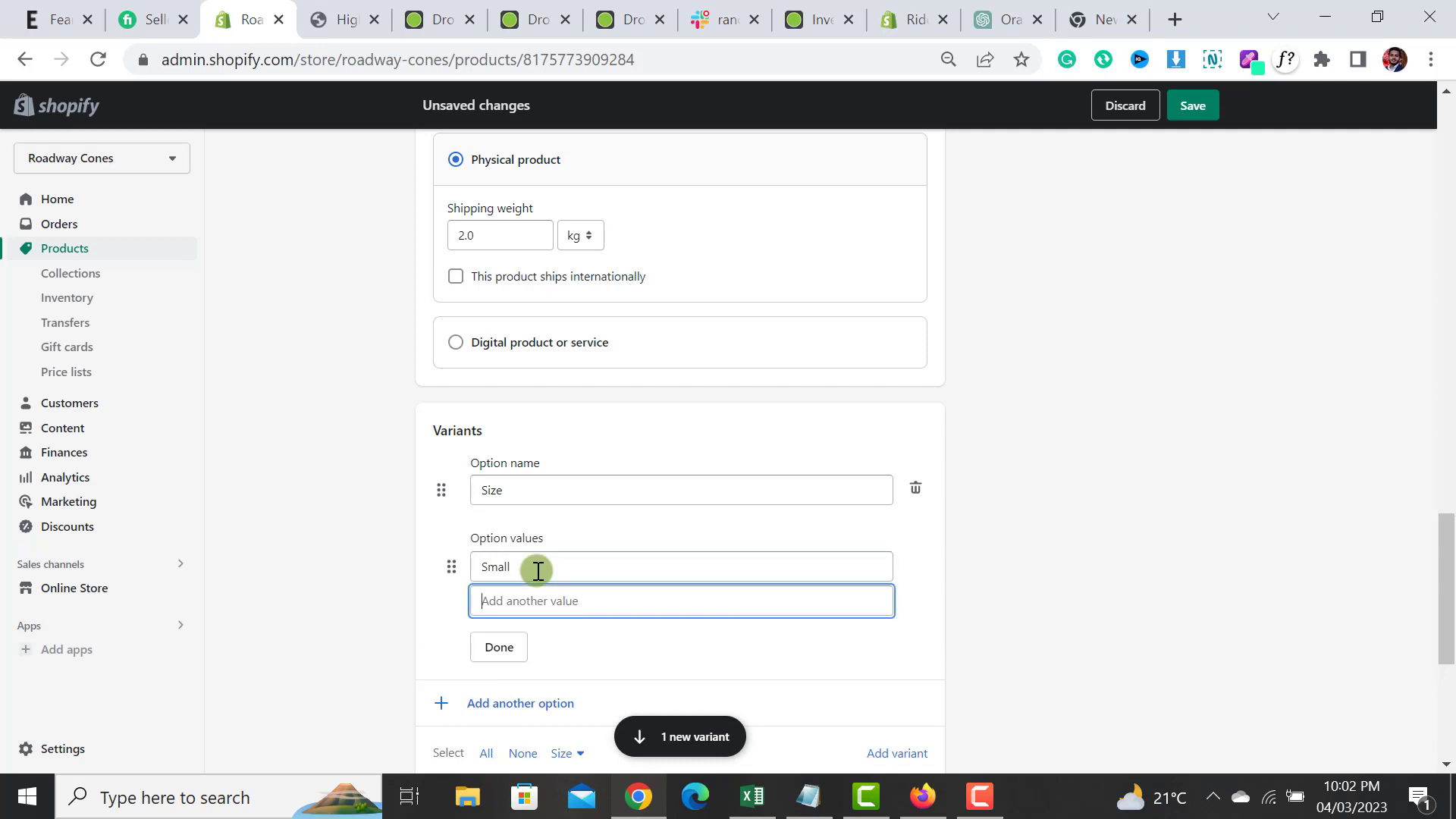
pyautogui.write('Medium')
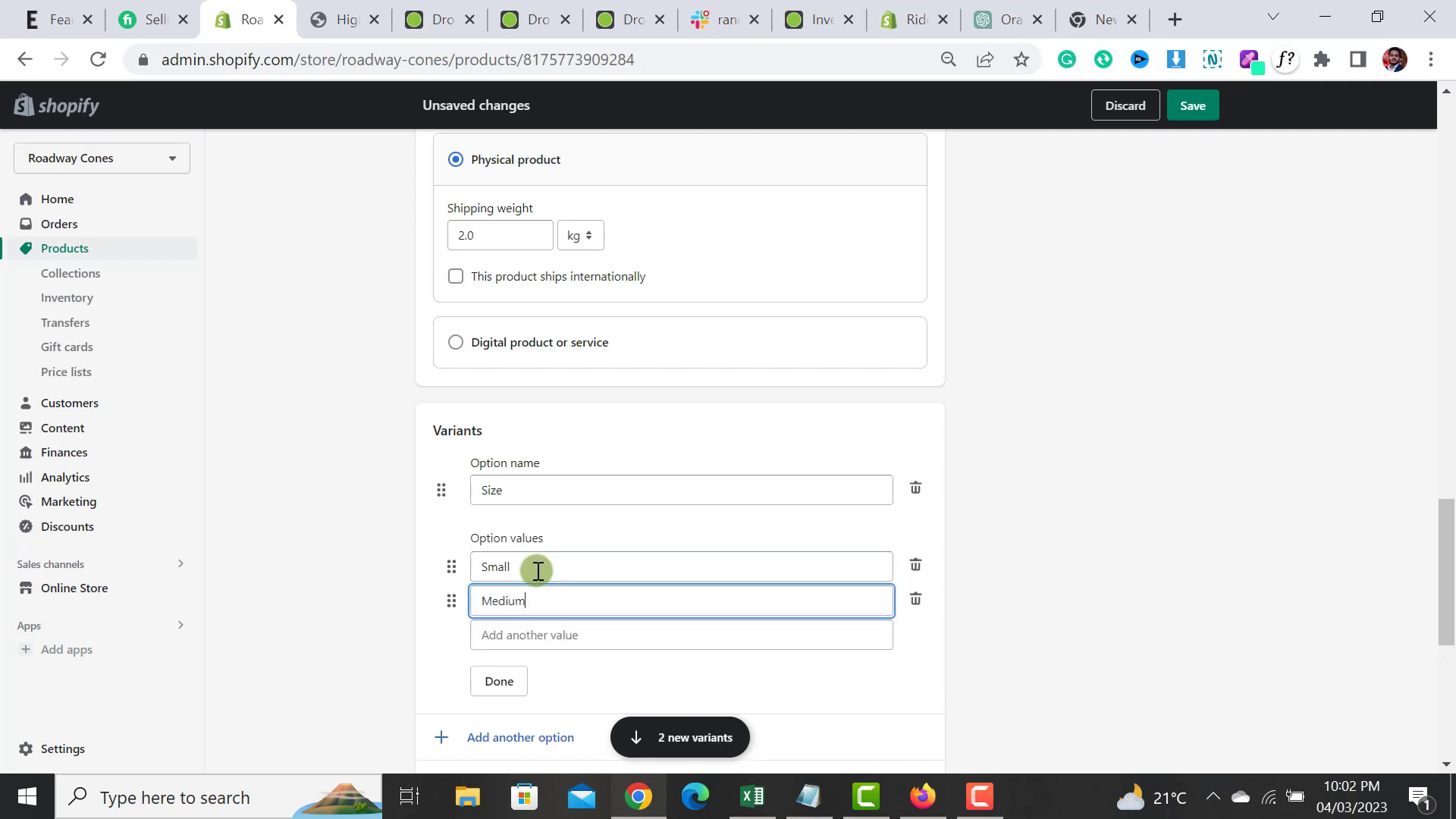
pyautogui.press('Tab')
pyautogui.press('Tab')
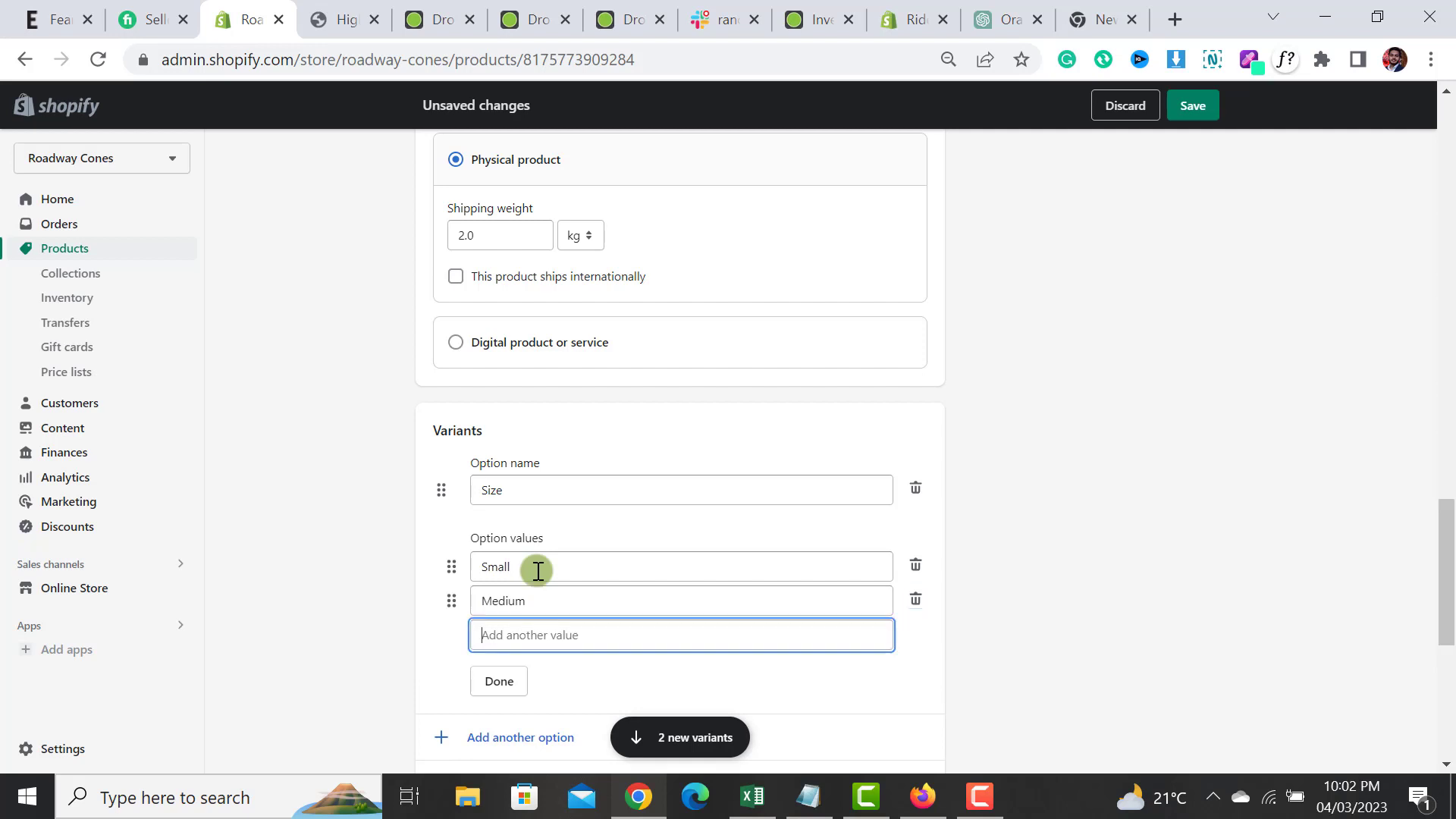
pyautogui.write('Large')
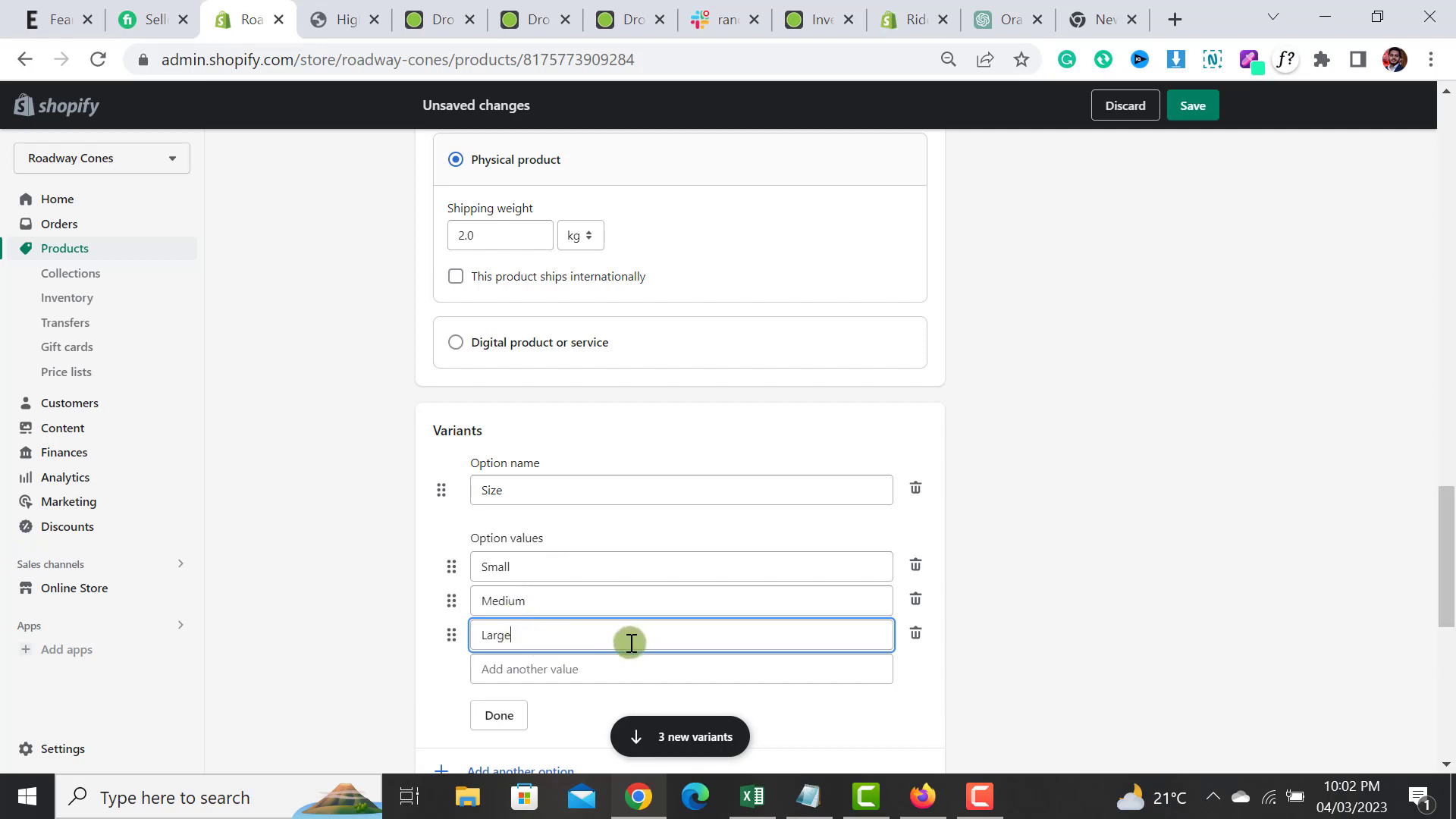
pyautogui.moveTo(1447, 567); pyautogui.dragTo(1449, 639)
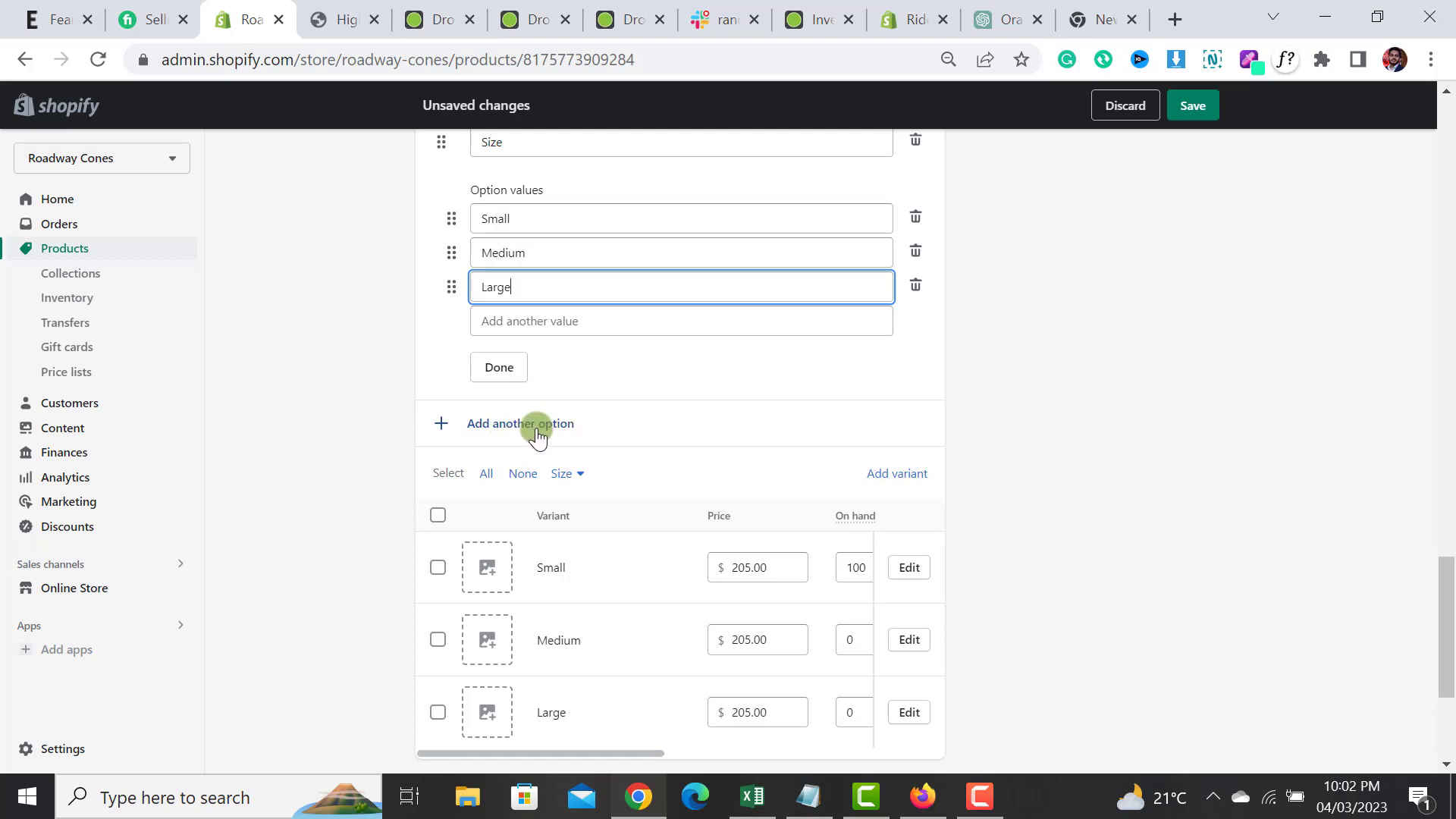
# - Add a second variant option named Color with the values Black and White
pyautogui.click(537, 436)
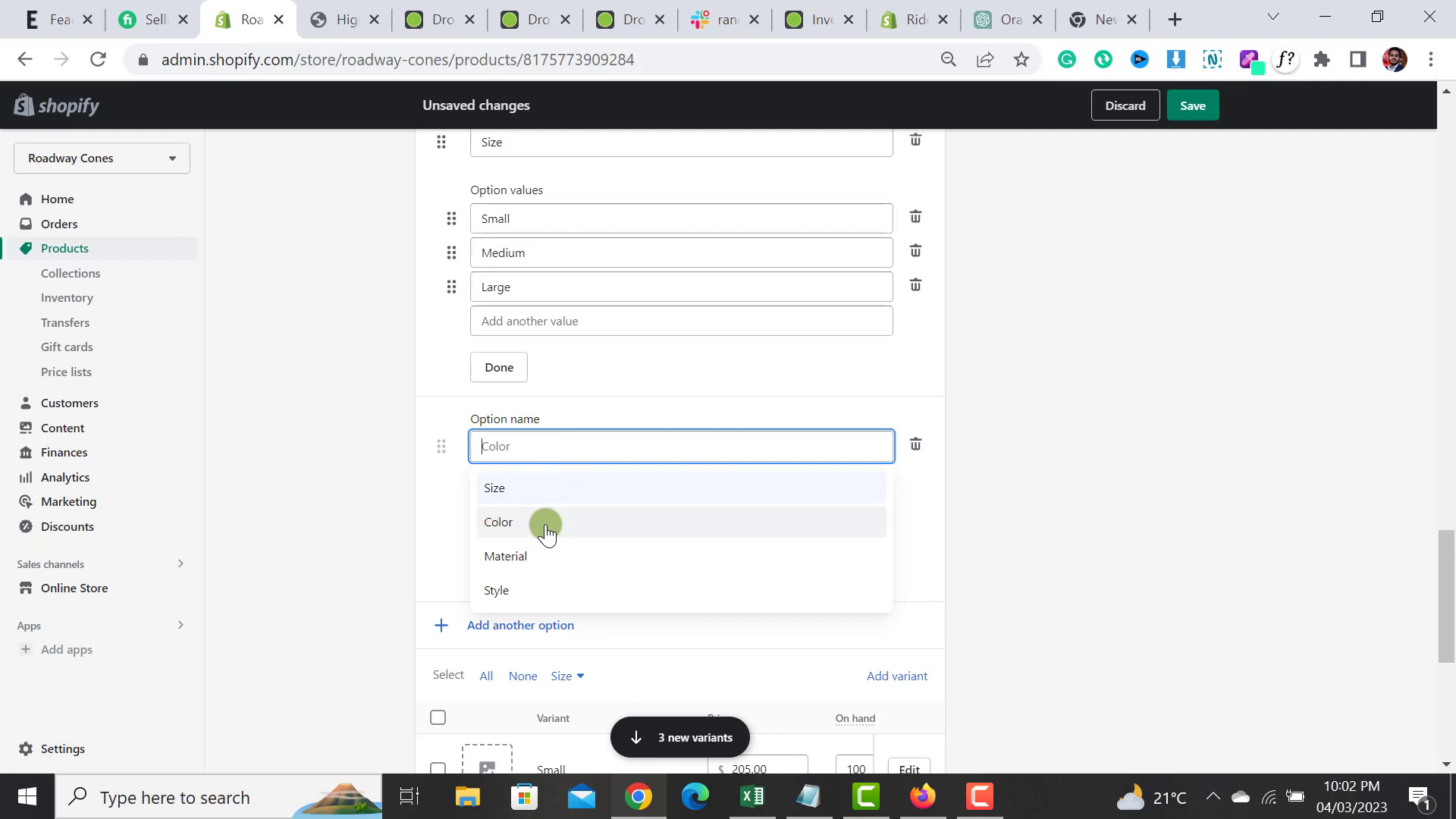
pyautogui.click(546, 531)
pyautogui.click(558, 524)
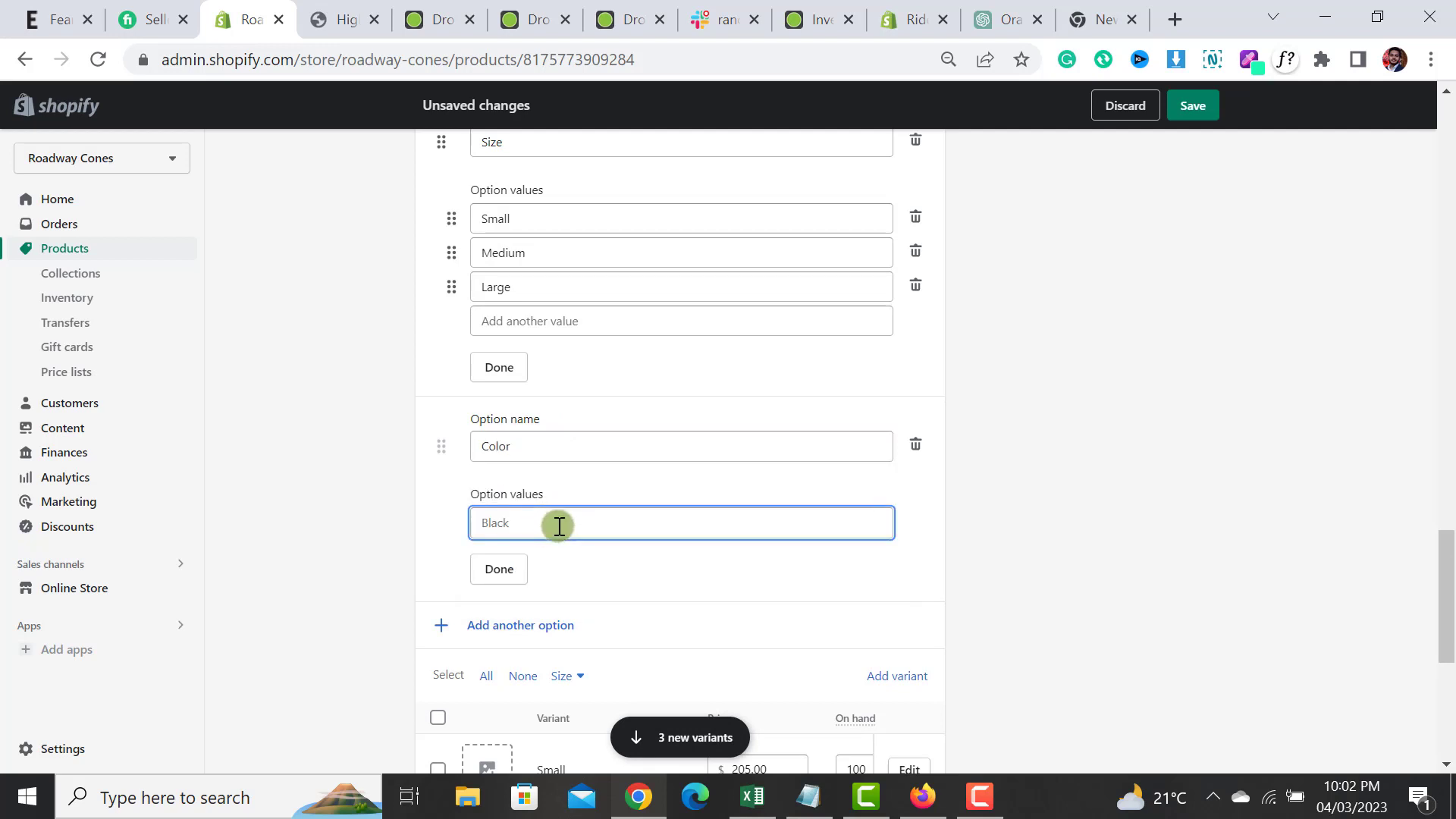
pyautogui.write('Black')
pyautogui.press('Tab')
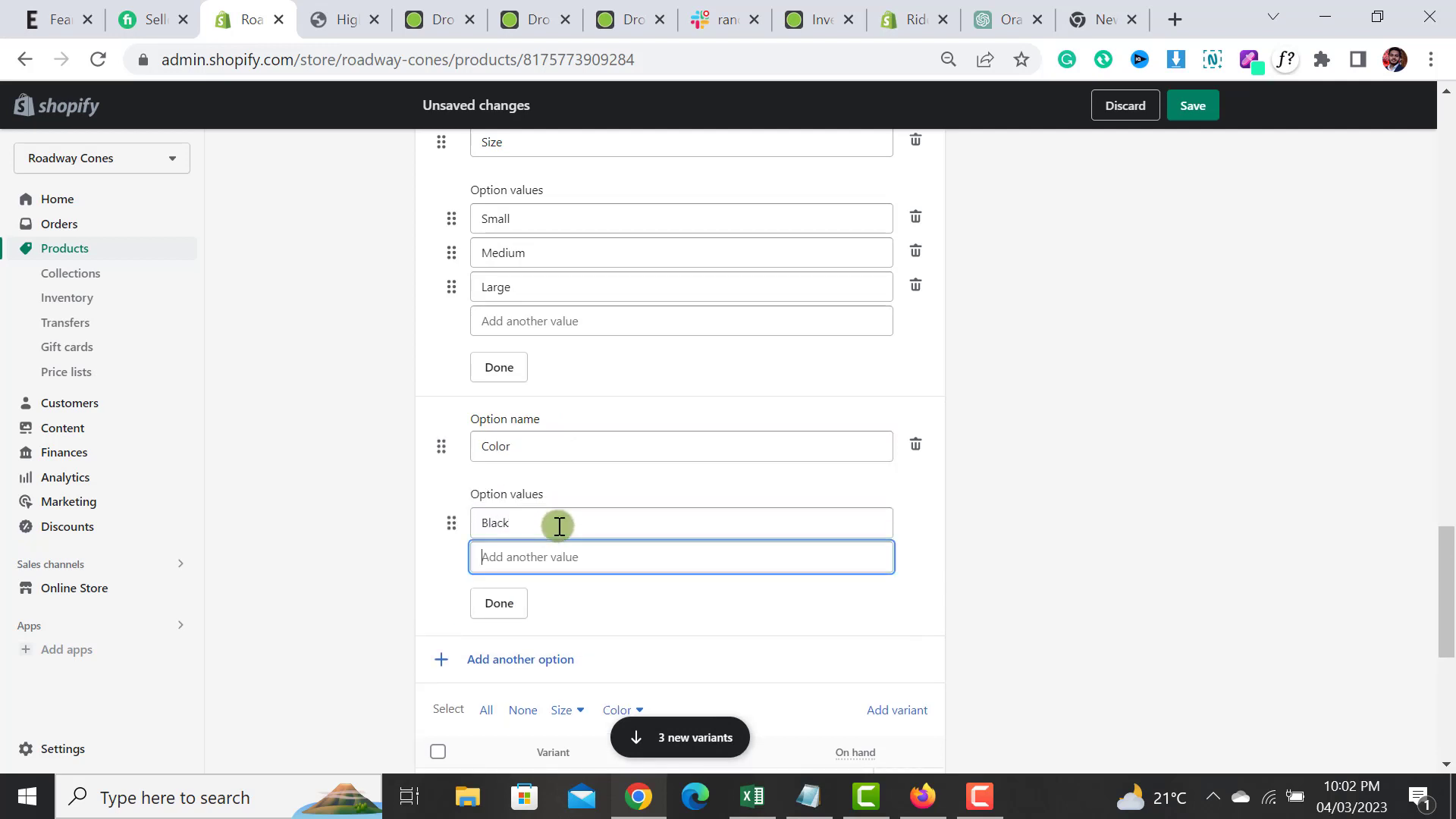
pyautogui.write('White')
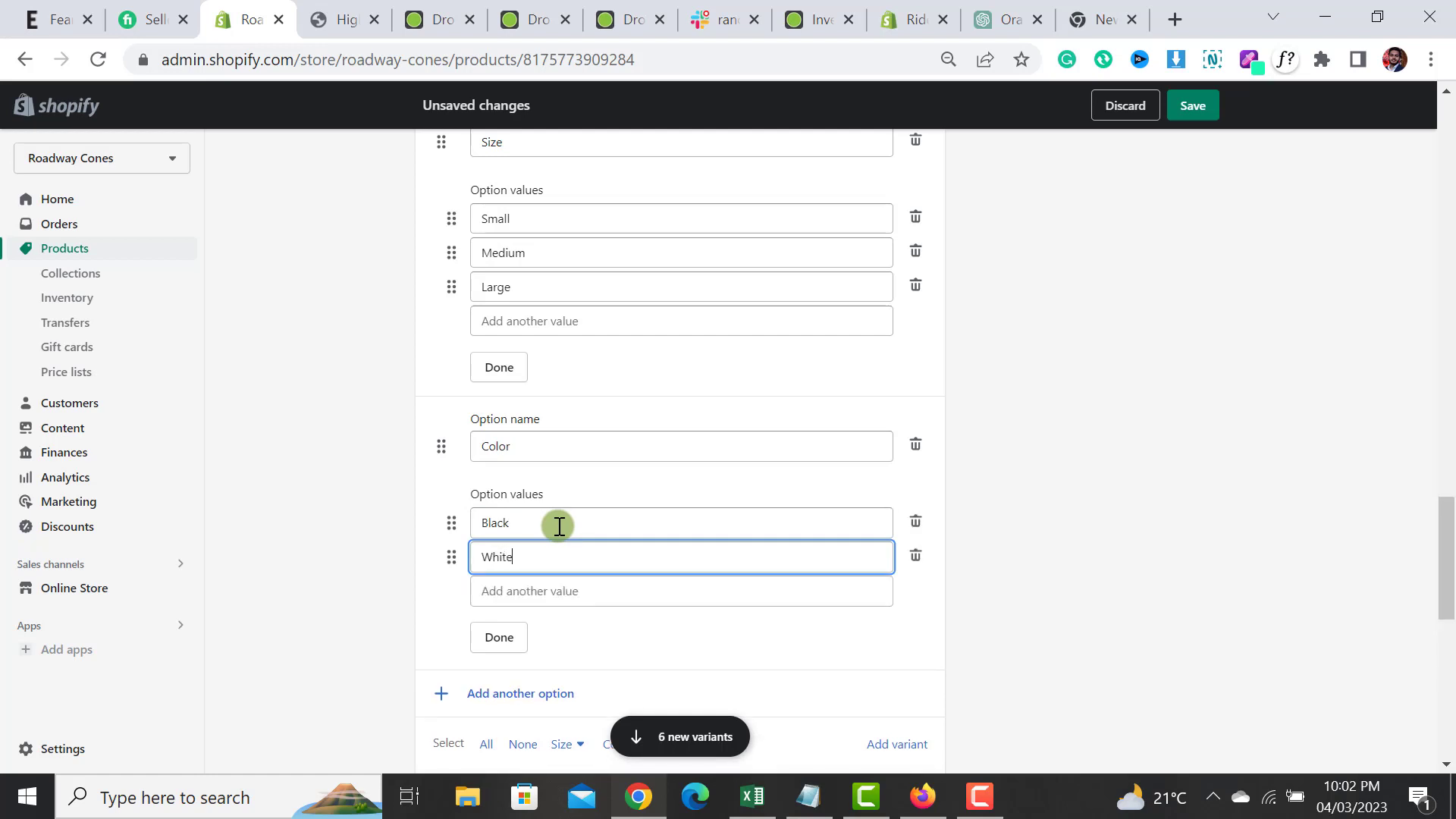
pyautogui.click(507, 643)
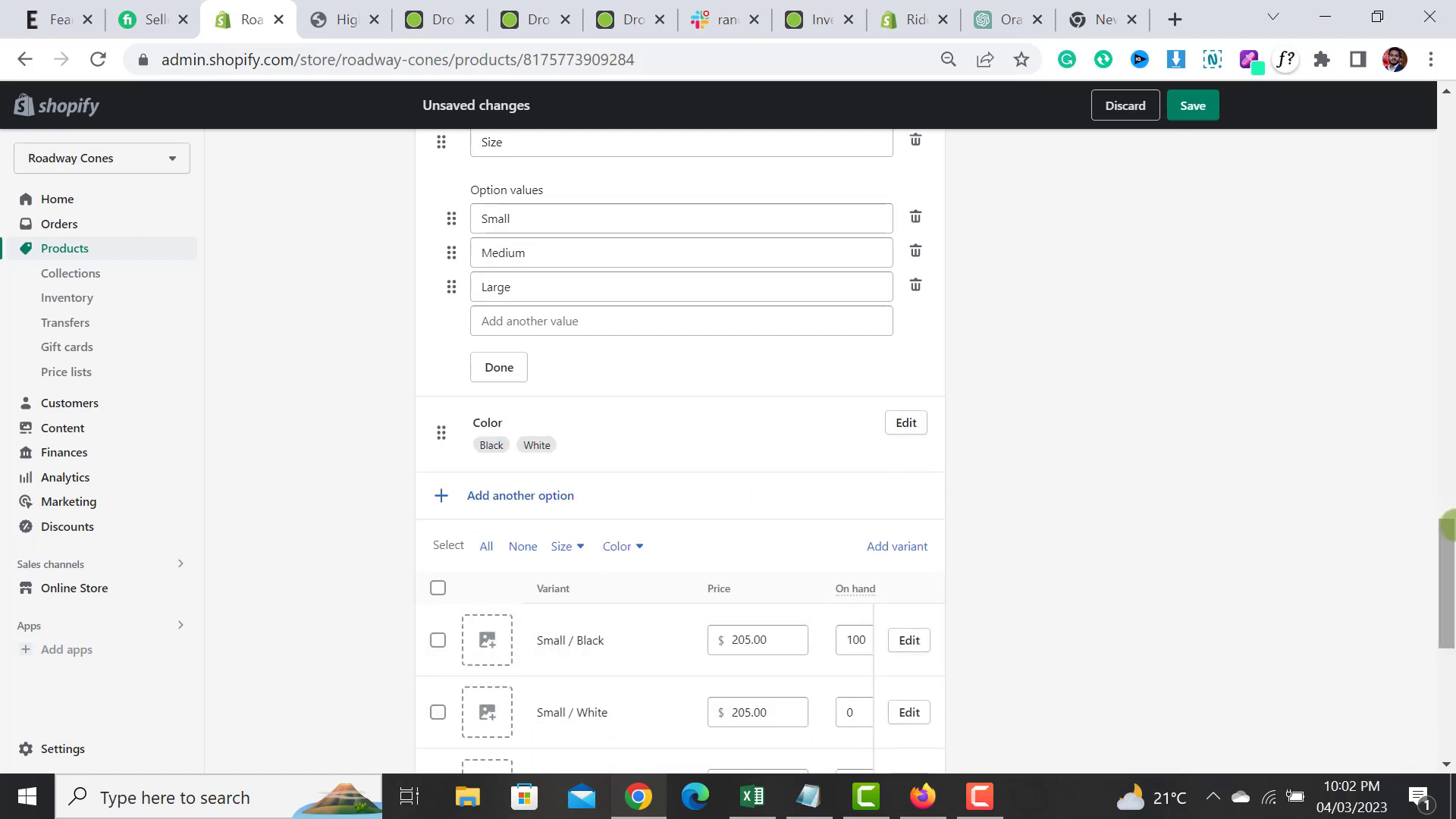
# - Assign the upright lamp image on green grass to the Small / Black variant and the rainy wall-lamp image to Small / White
pyautogui.moveTo(1448, 536); pyautogui.dragTo(1451, 591)
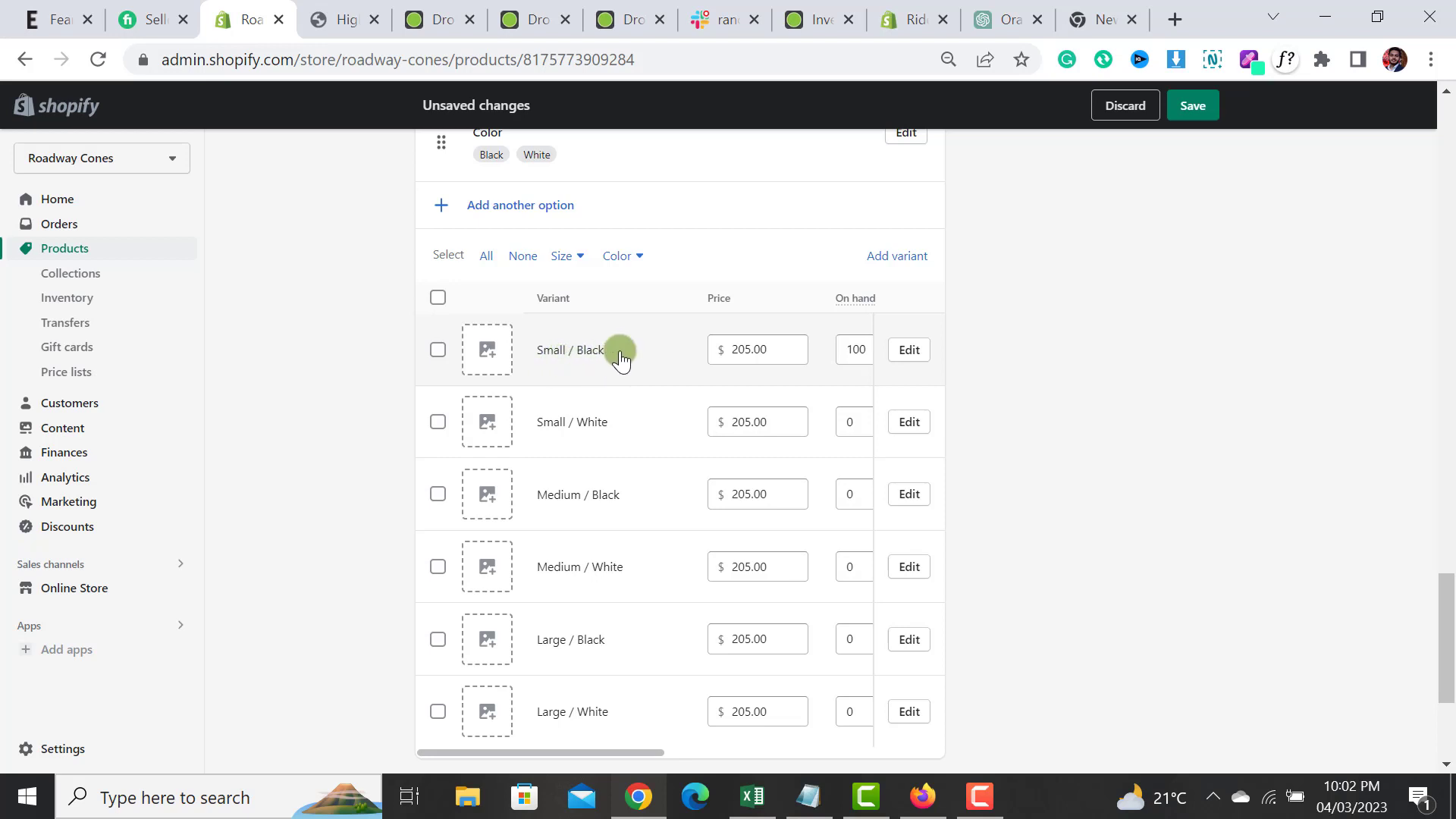
pyautogui.click(493, 362)
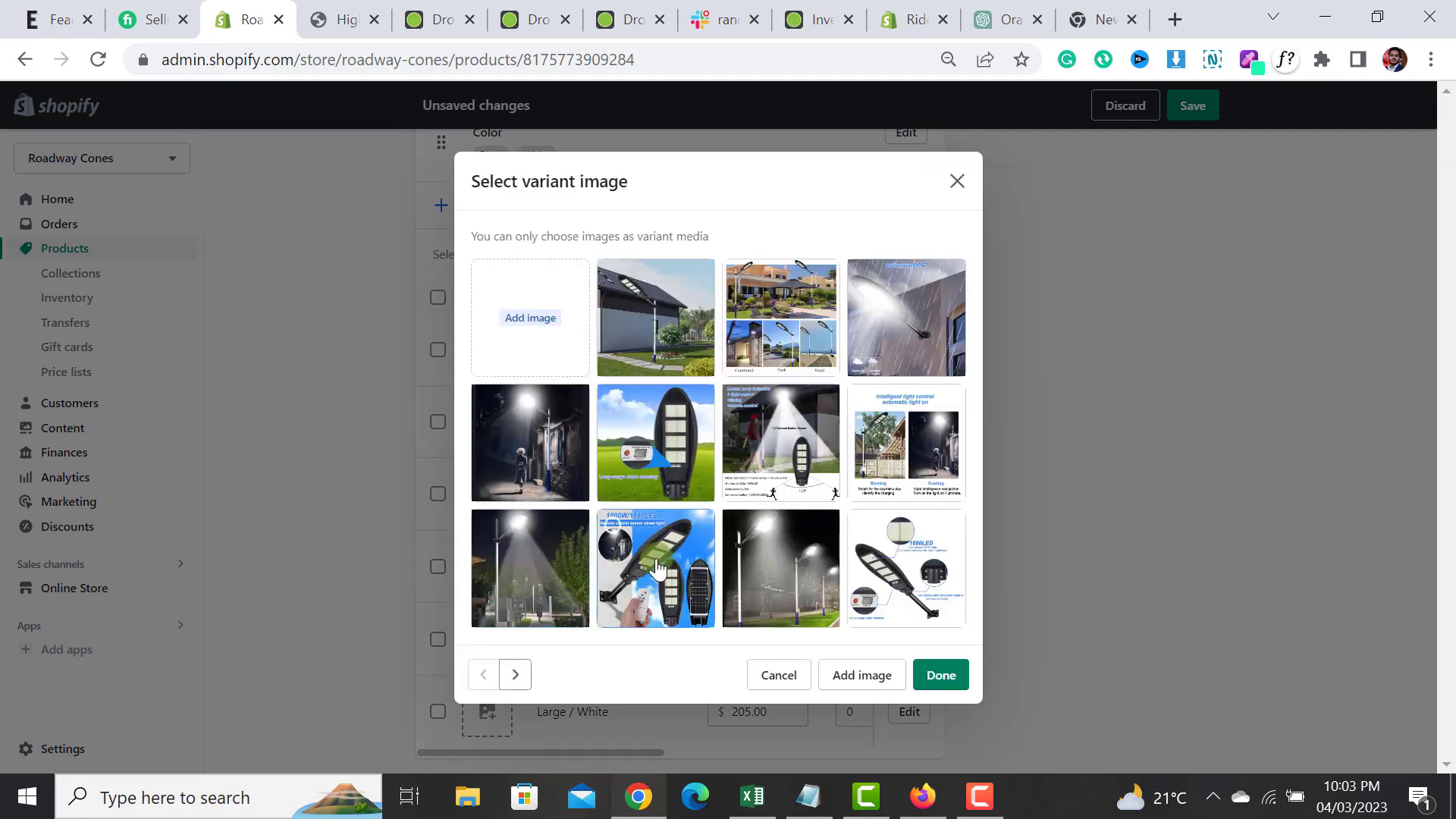
pyautogui.click(675, 465)
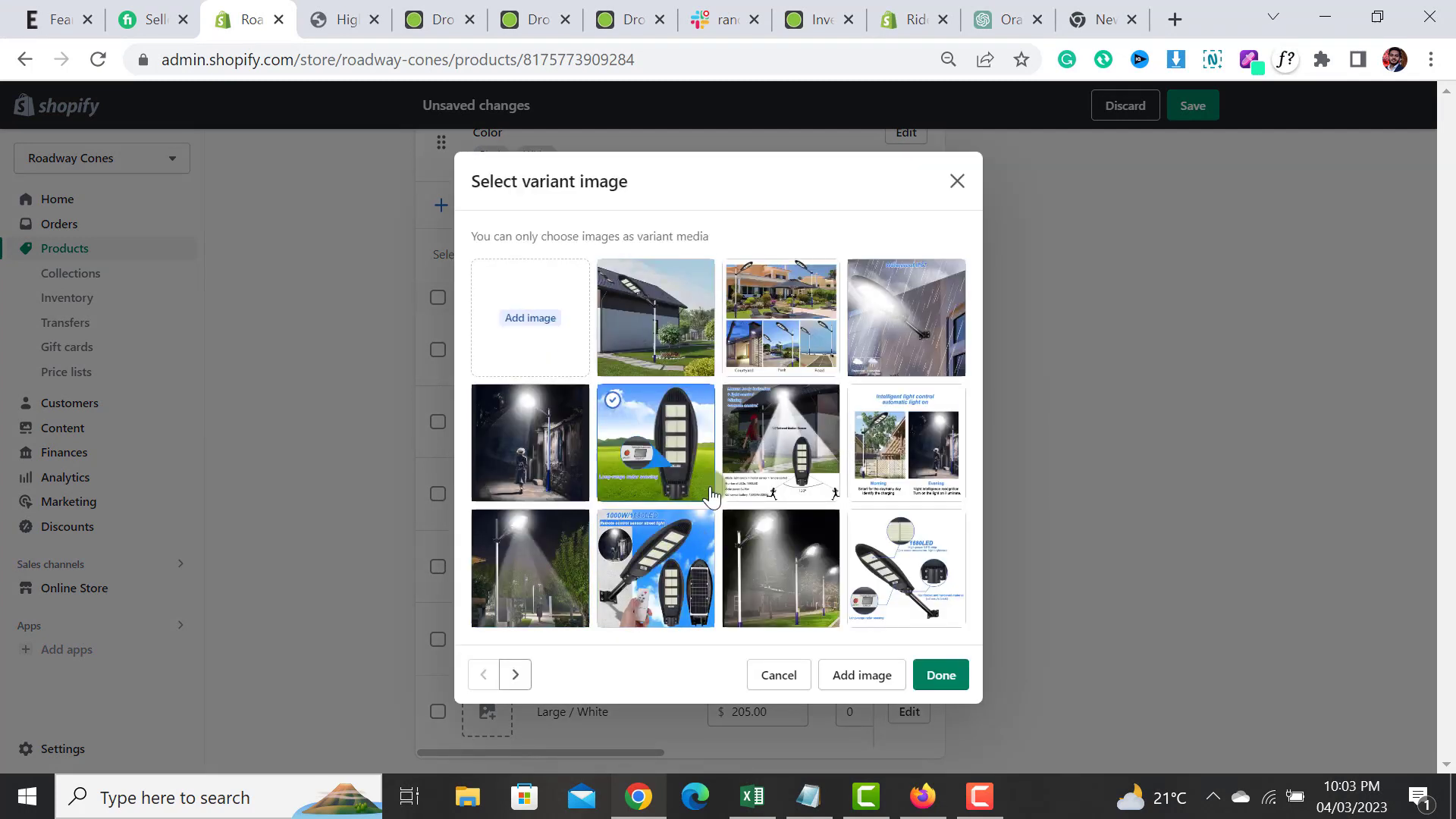
pyautogui.click(954, 686)
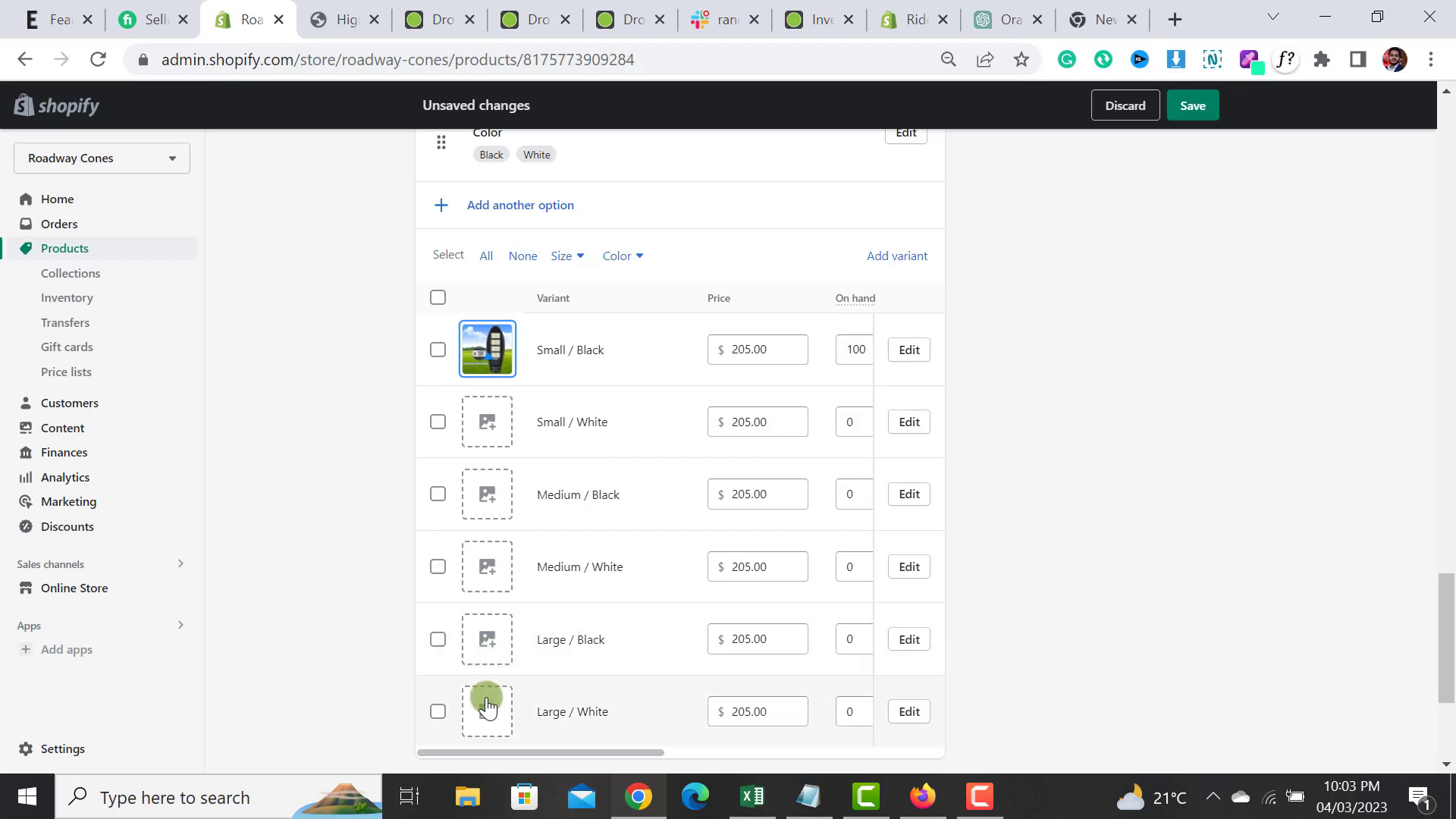
pyautogui.click(492, 432)
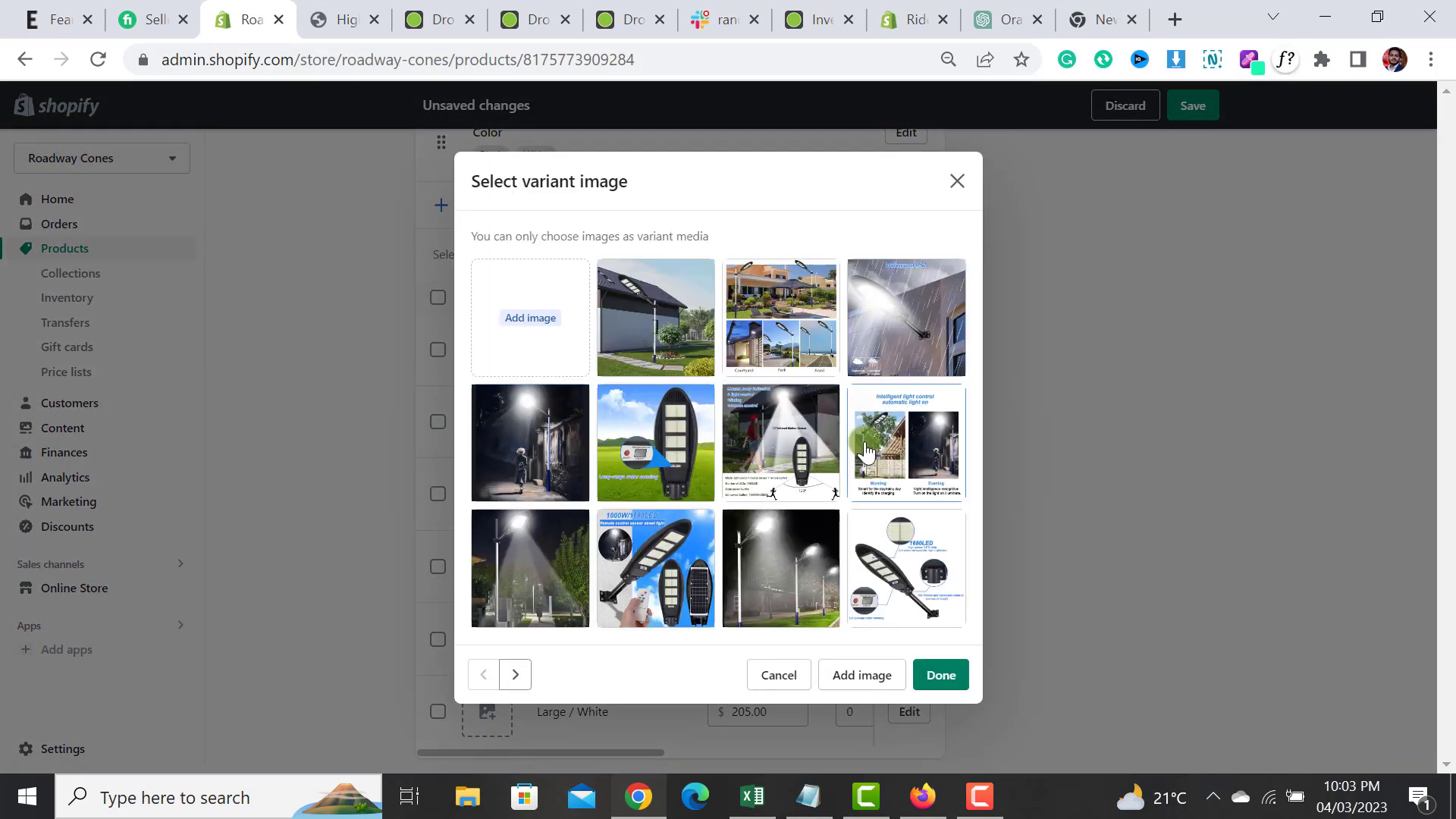
pyautogui.click(900, 345)
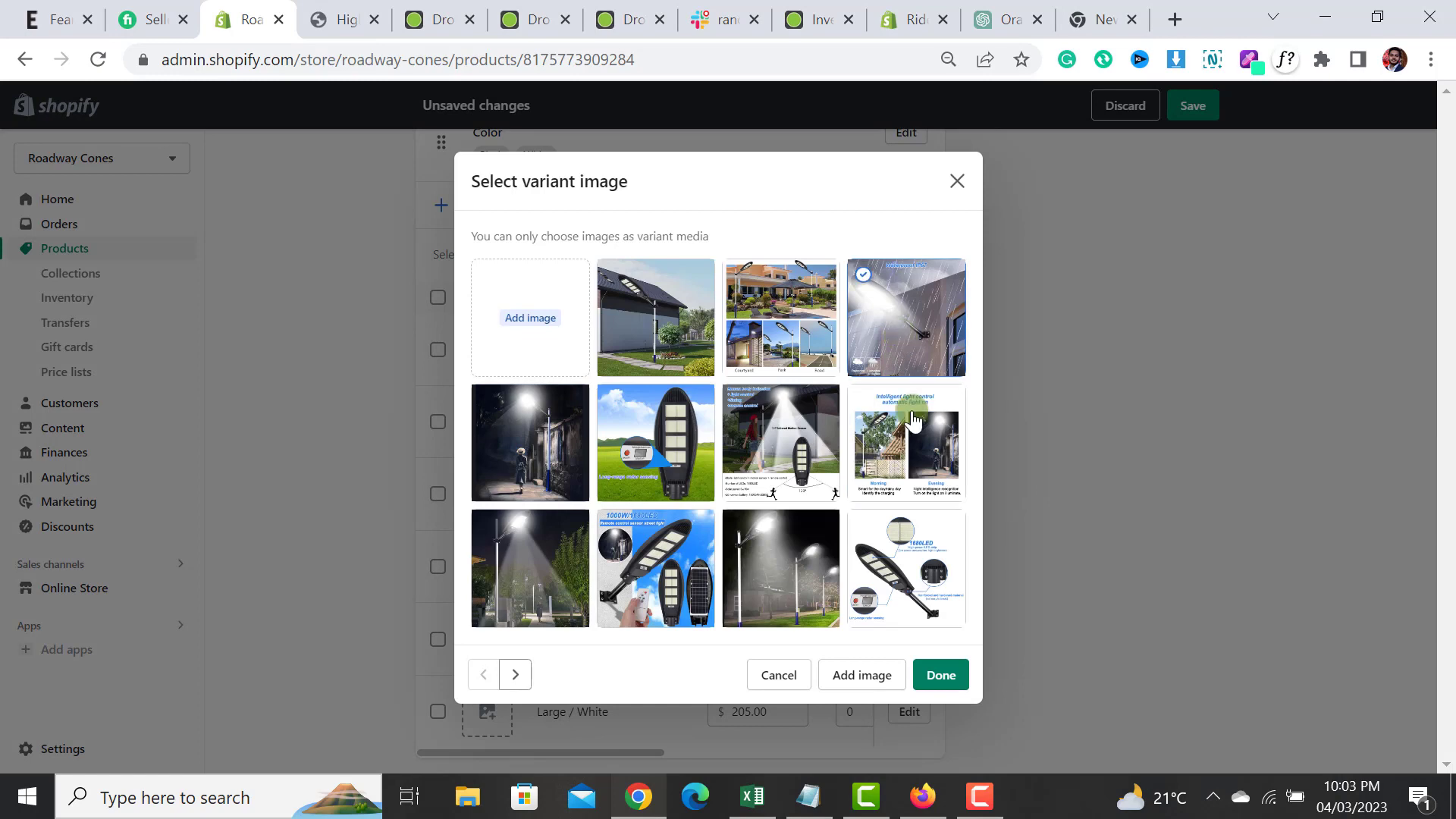
pyautogui.click(941, 674)
# - Assign the blue image with the handheld remote to the Medium / Black variant and the dark night scene with a person to Medium / White
pyautogui.click(503, 494)
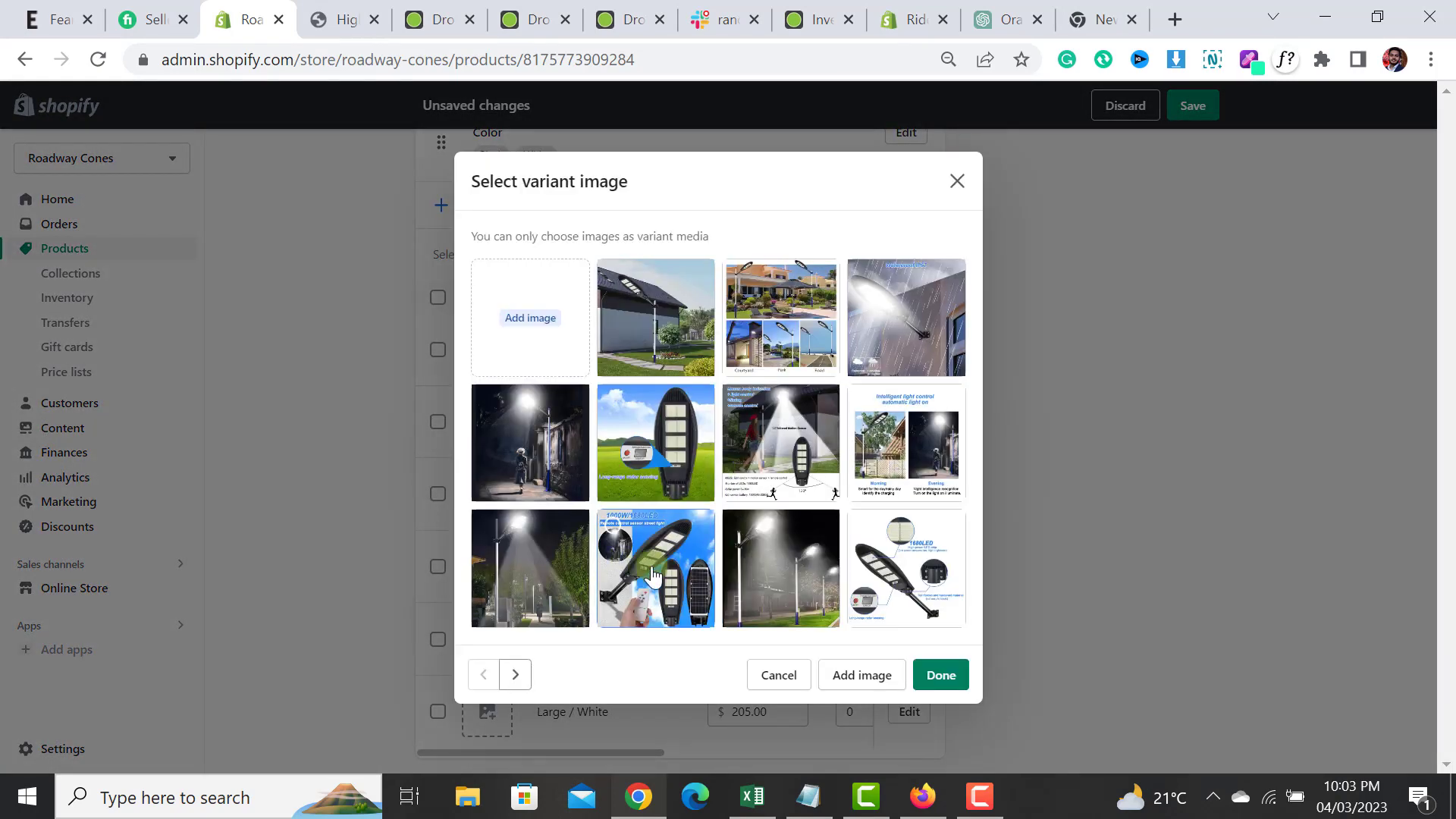
pyautogui.click(652, 569)
pyautogui.click(939, 677)
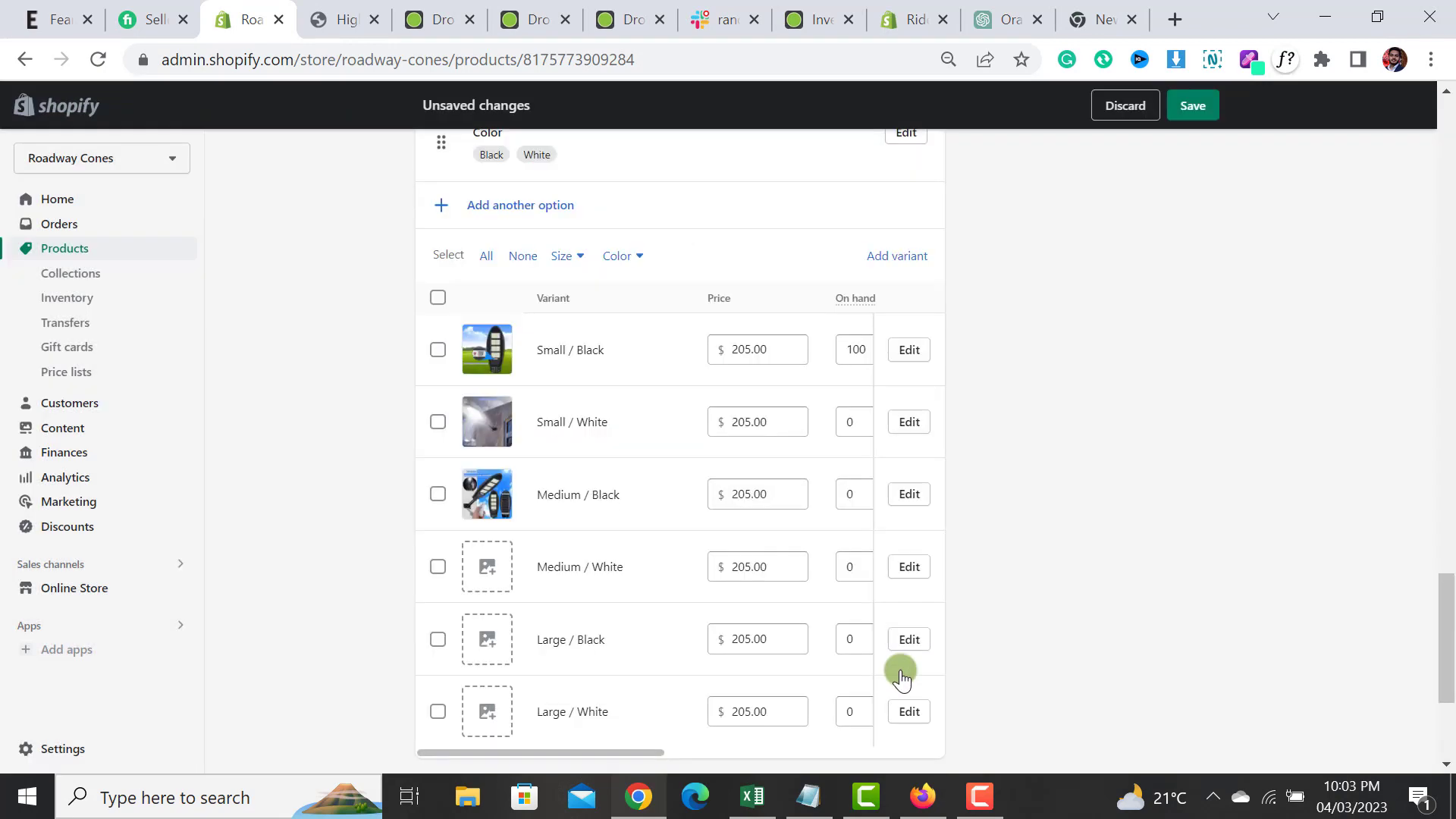
pyautogui.click(498, 554)
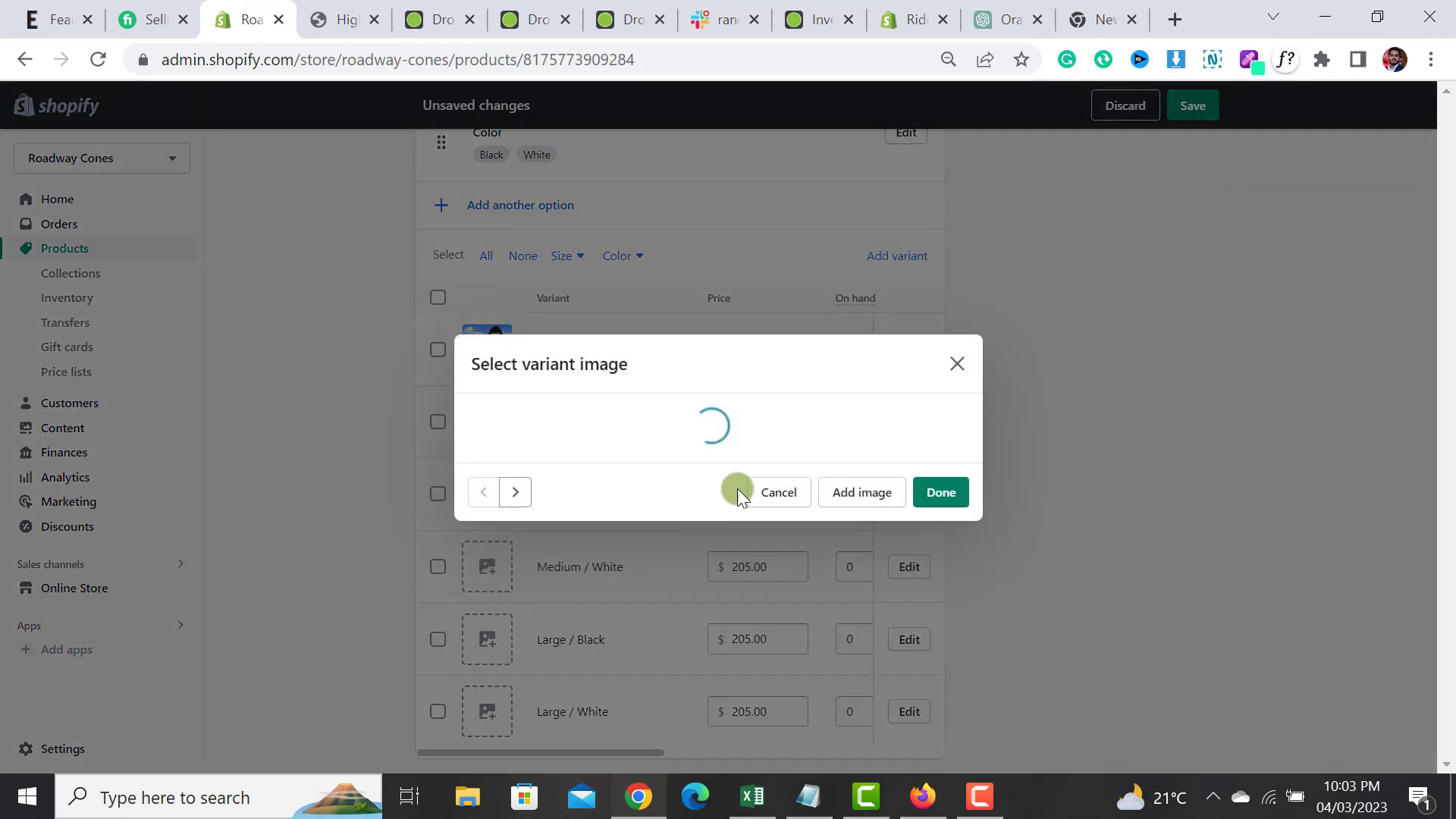
pyautogui.click(555, 438)
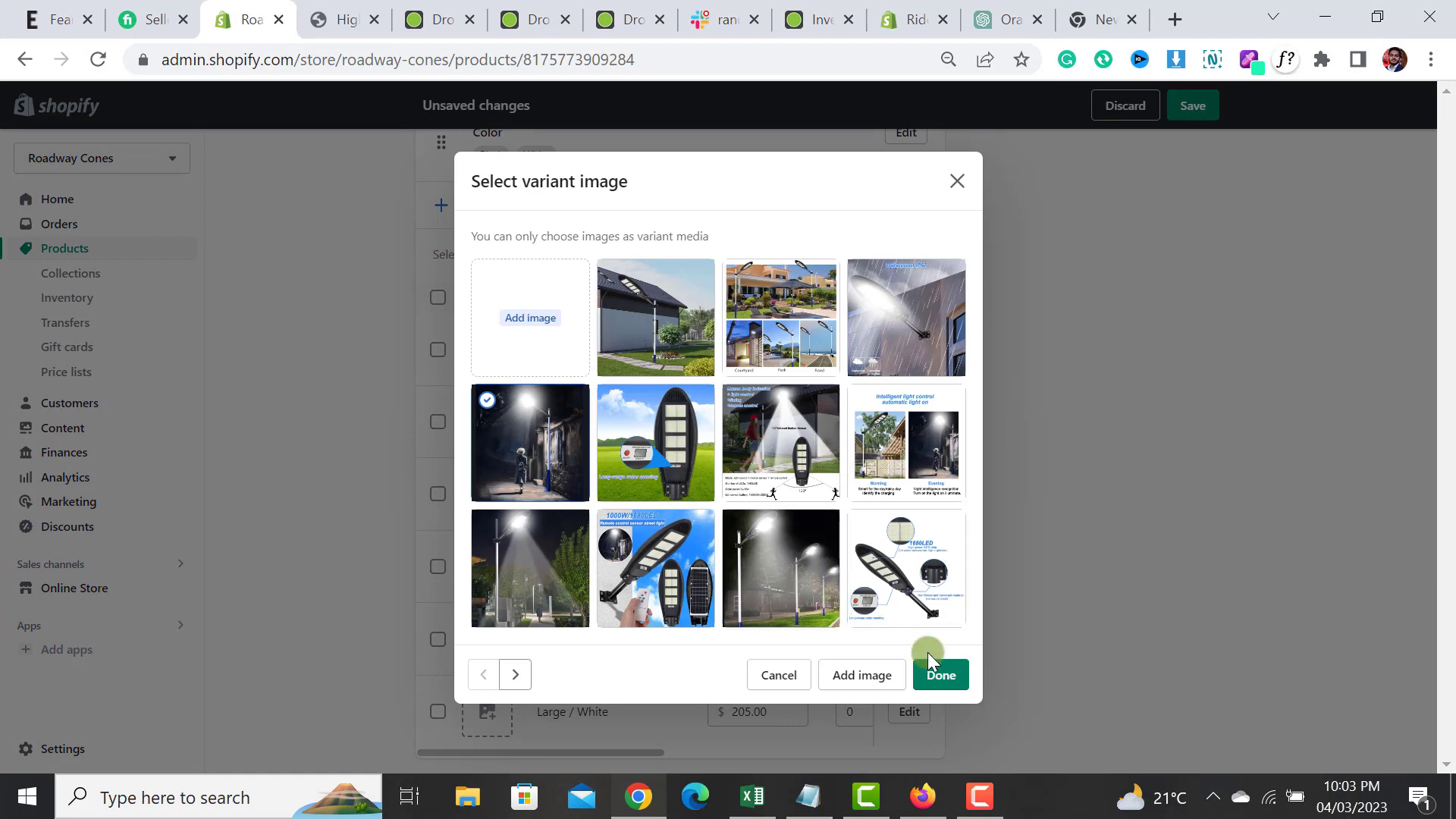
pyautogui.click(941, 676)
# - Assign the night image of tall lit street lamp poles to the Large / Black variant
pyautogui.click(485, 640)
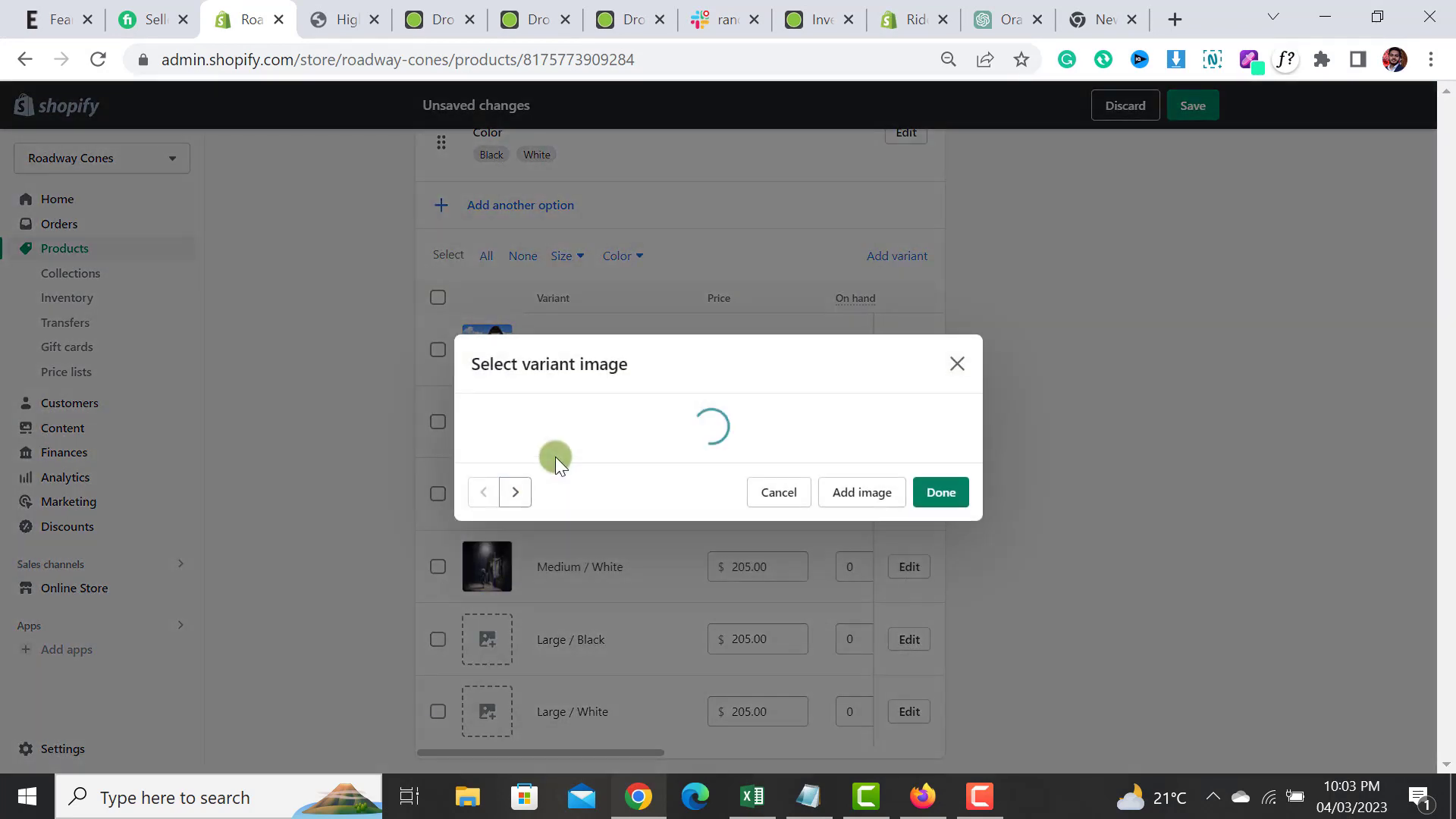
pyautogui.click(796, 554)
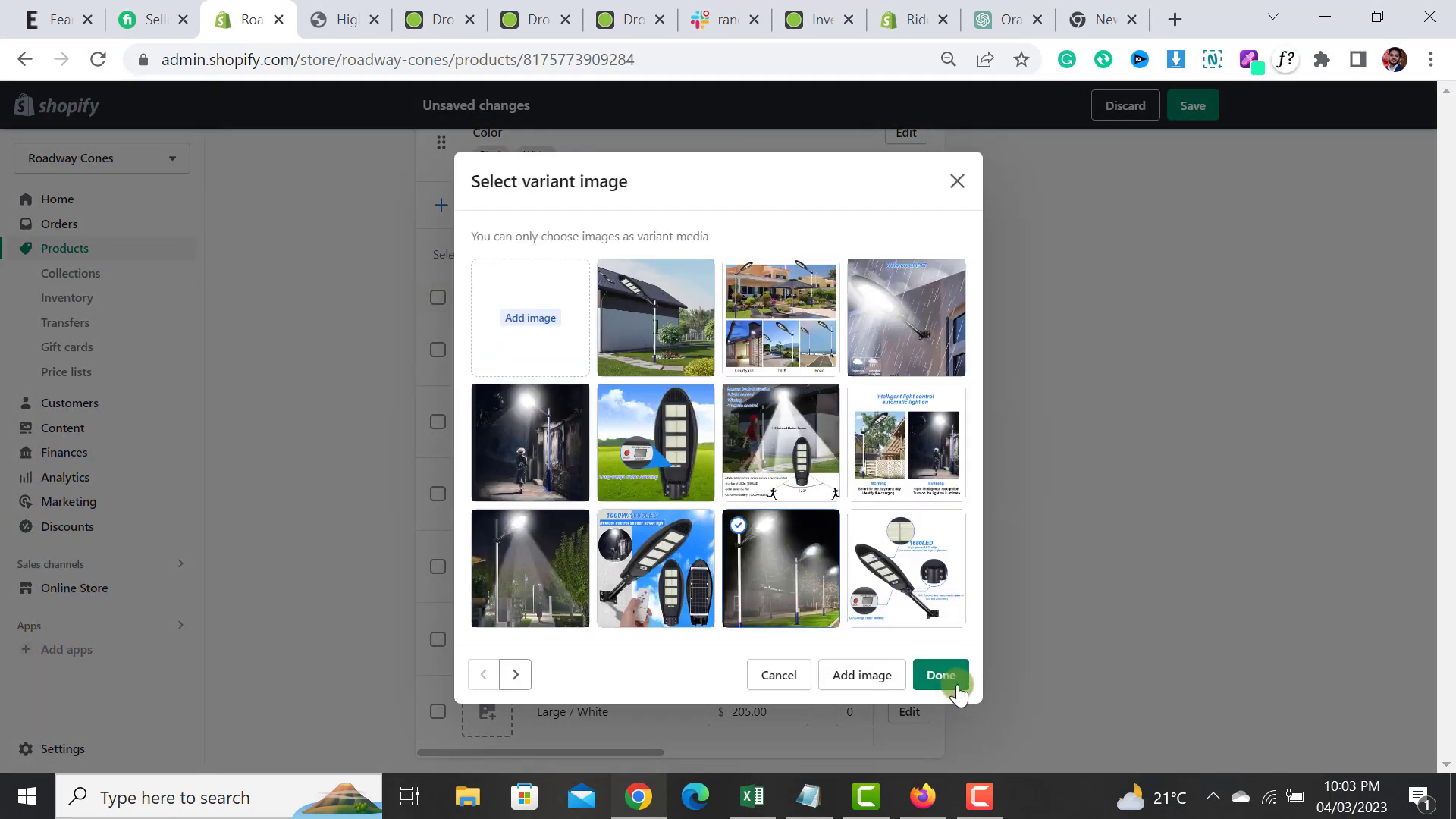
pyautogui.click(941, 675)
# - Set the on-hand quantity to 100 for Small / White, both Medium variants and both Large variants
pyautogui.click(599, 754)
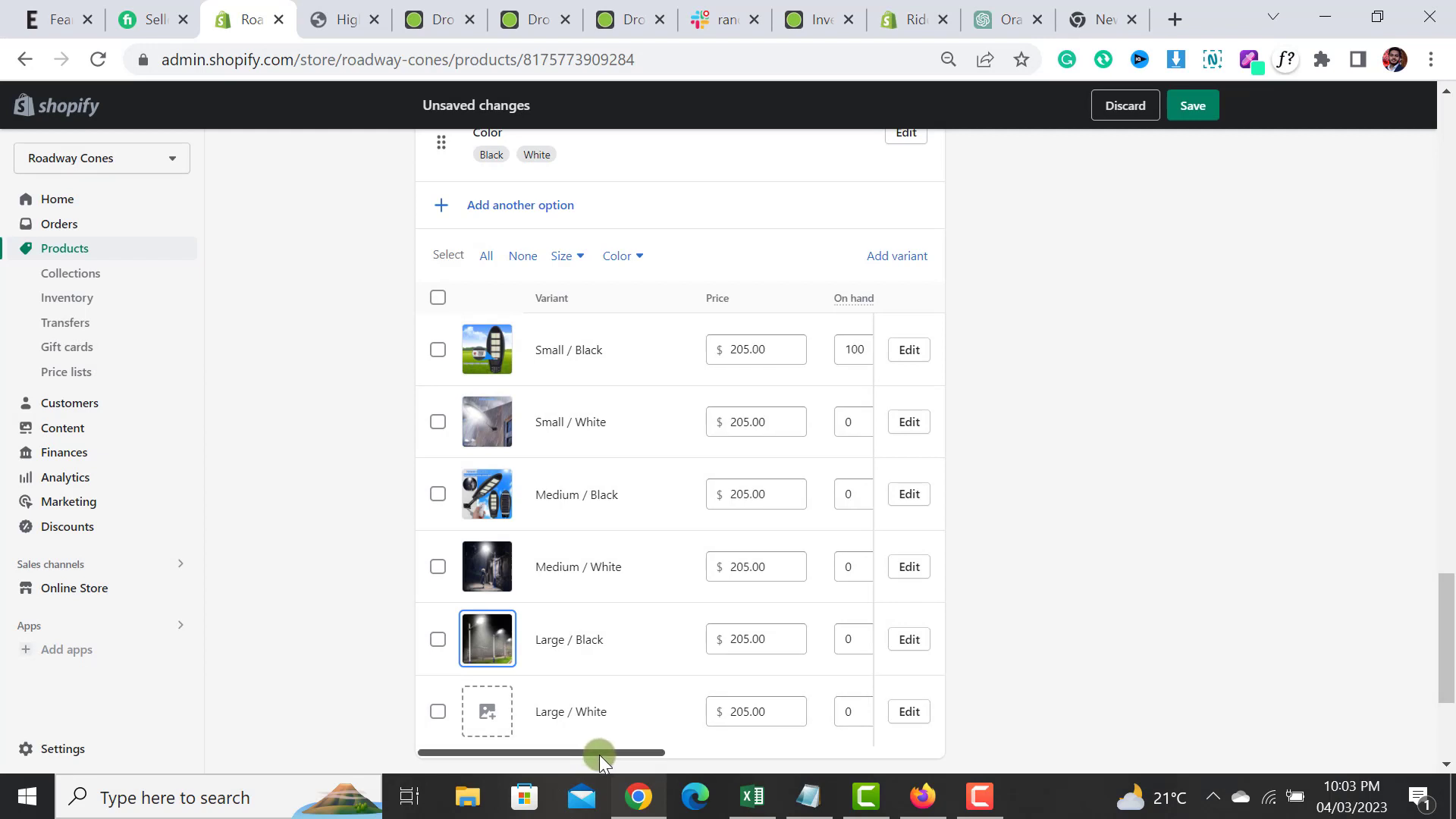
pyautogui.moveTo(599, 753); pyautogui.dragTo(626, 749)
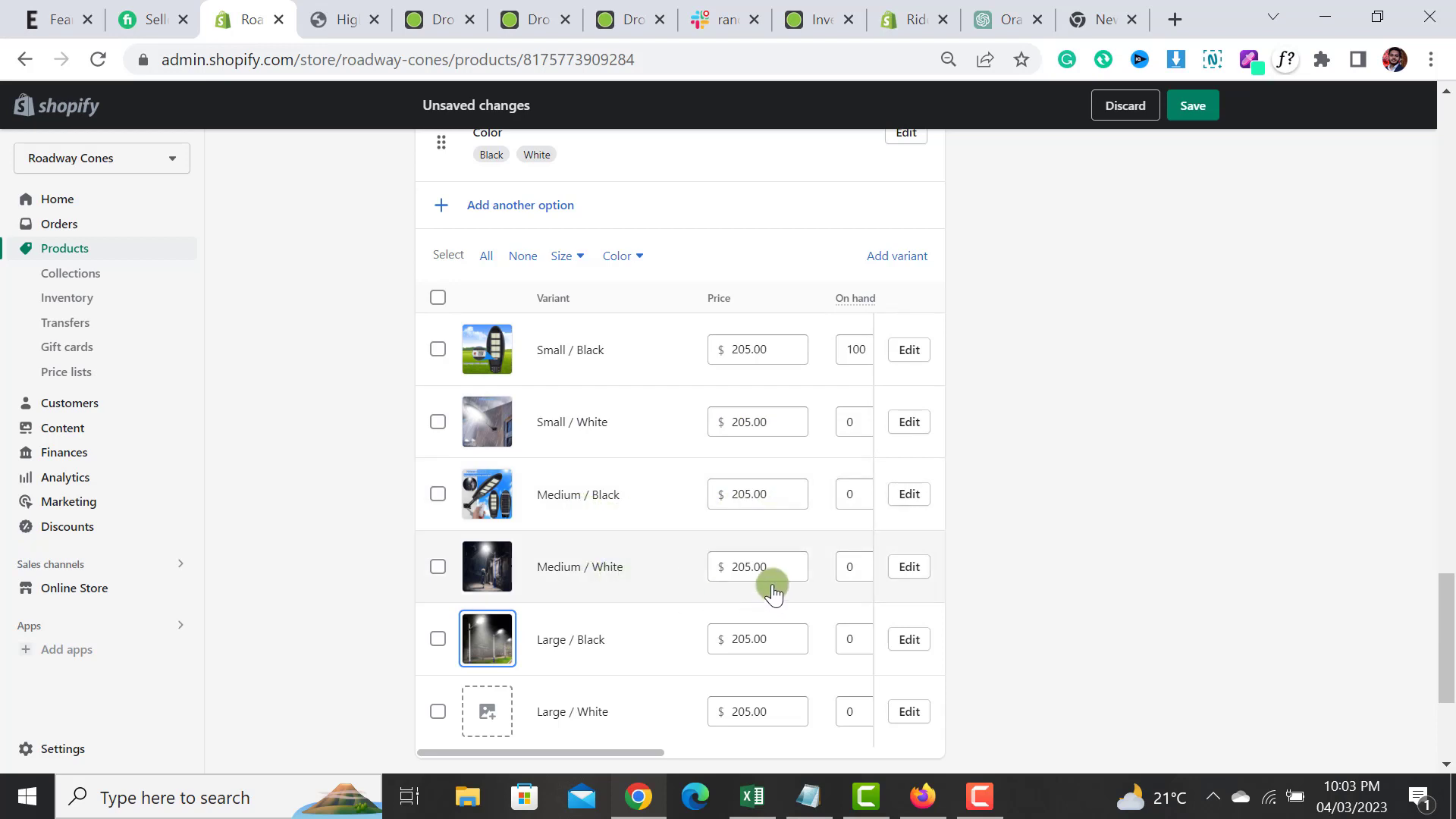
pyautogui.moveTo(649, 753); pyautogui.dragTo(707, 745)
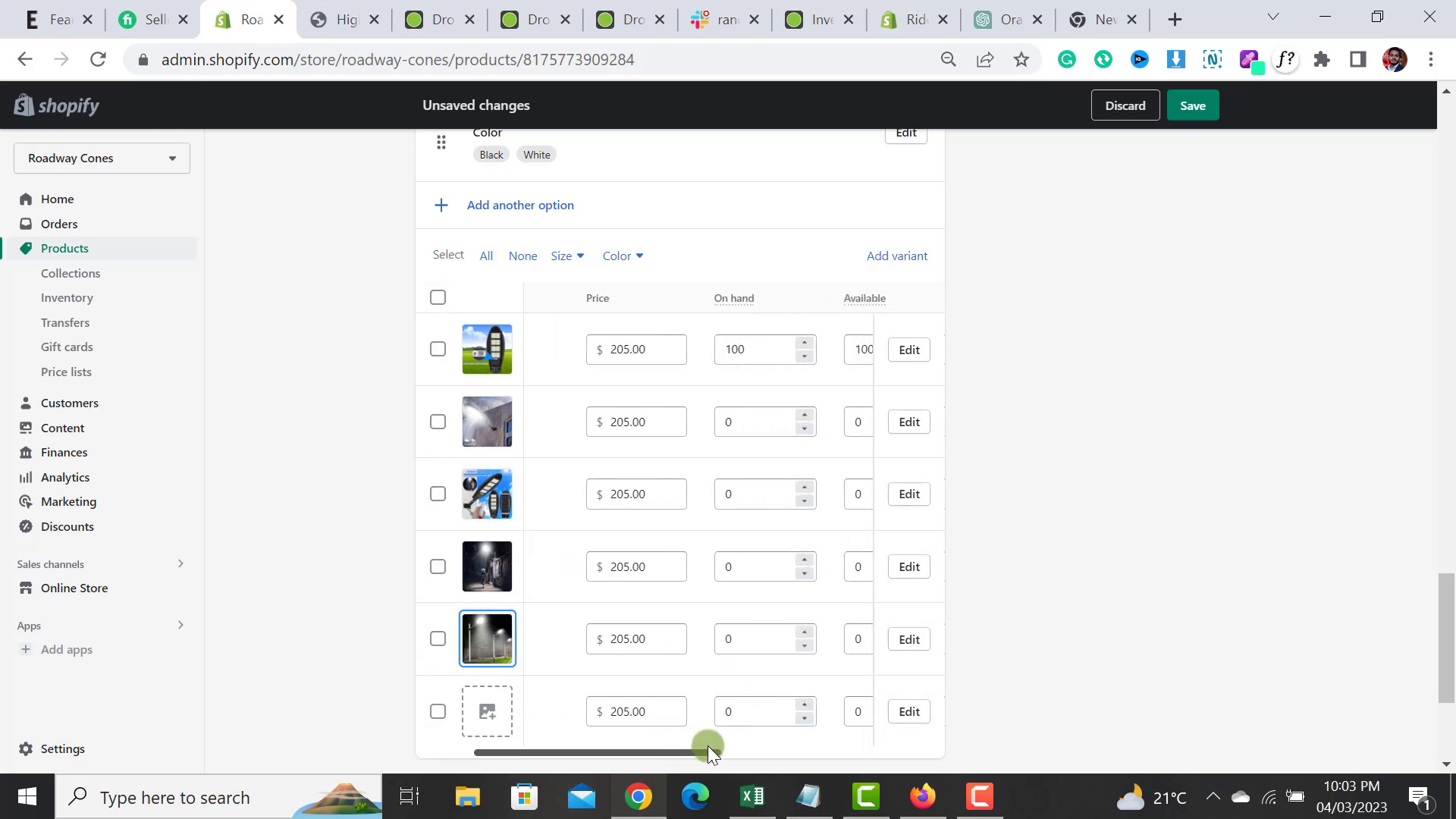
pyautogui.click(728, 420)
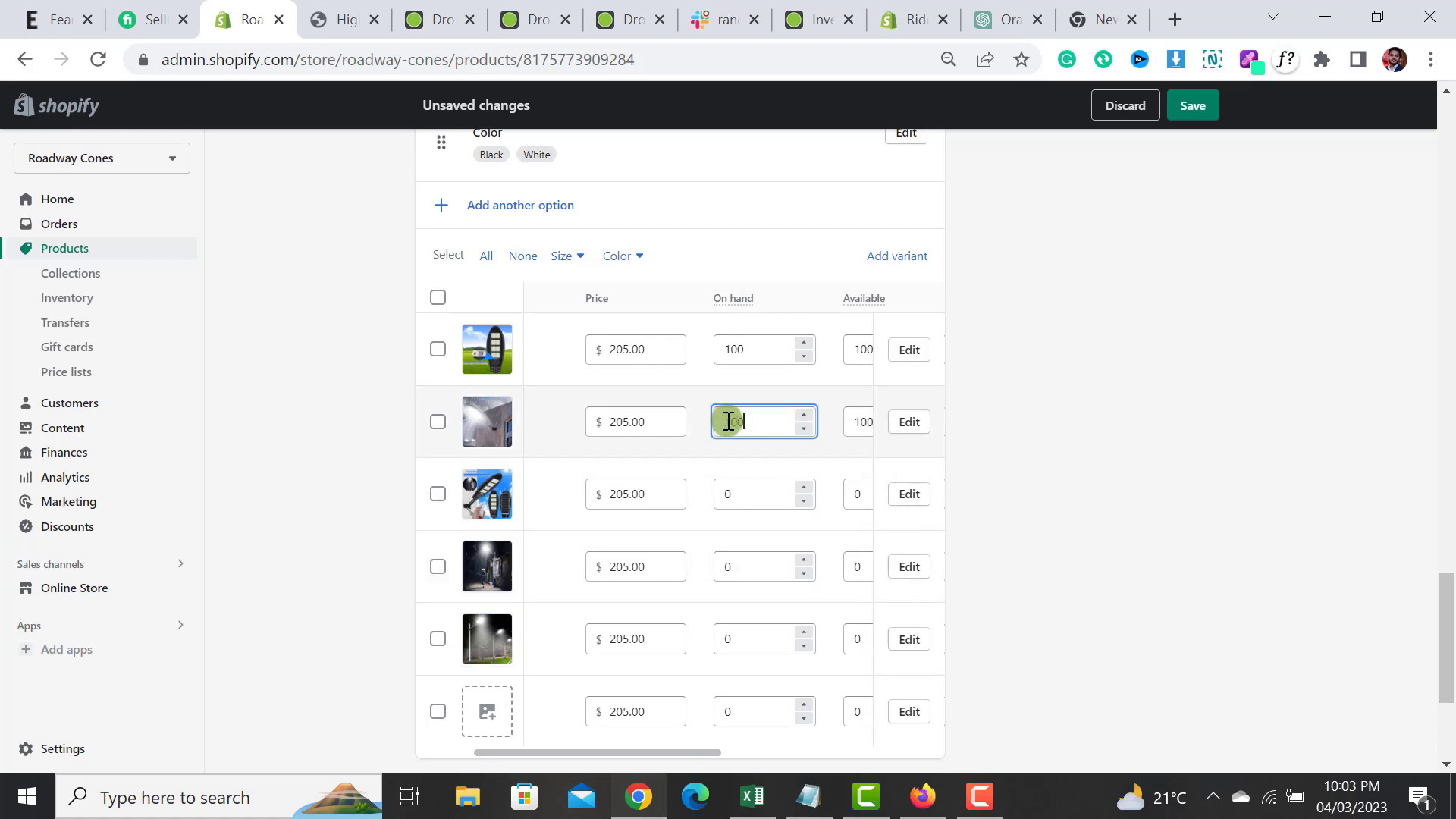
pyautogui.click(742, 486)
pyautogui.write('100')
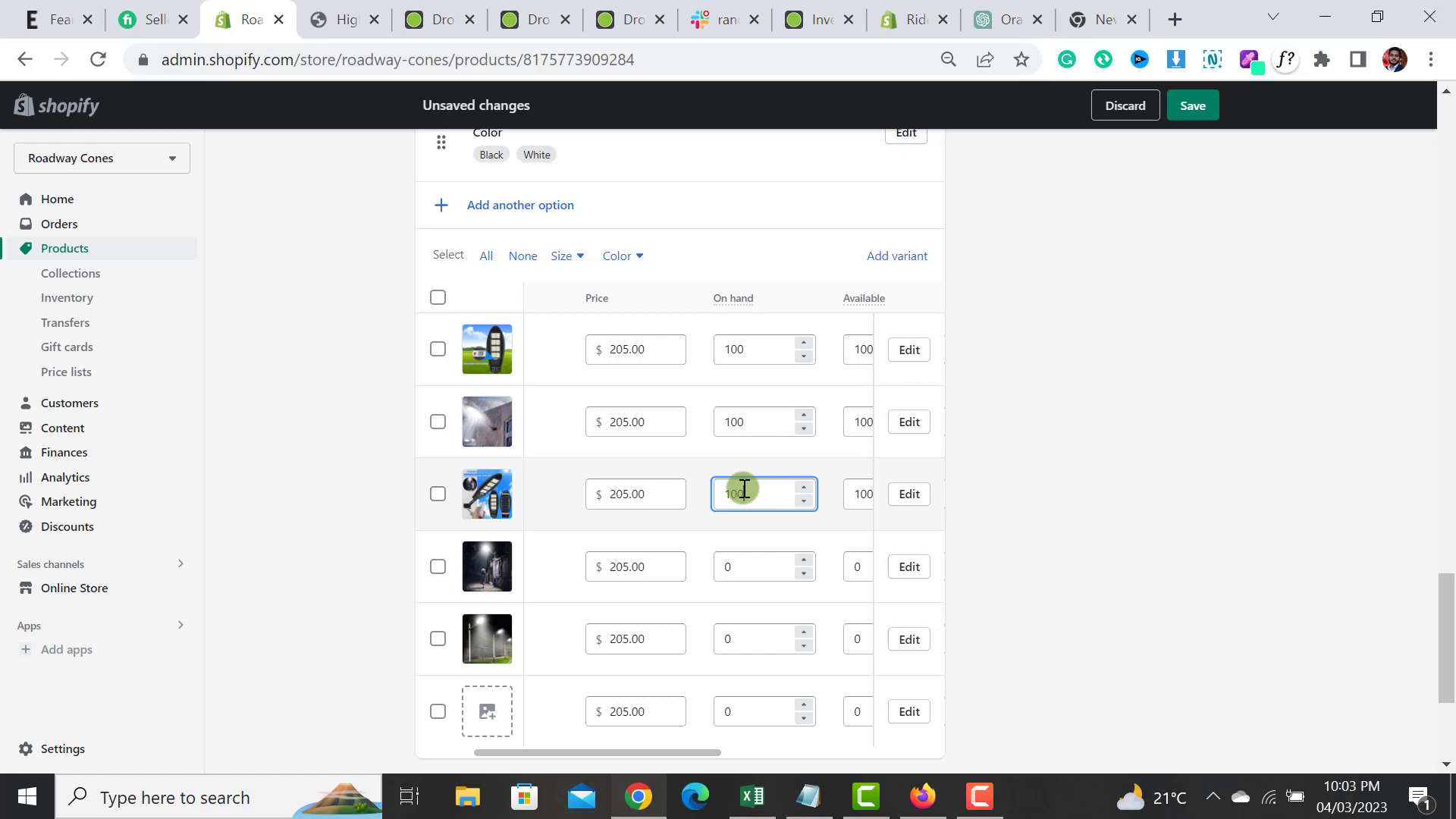
pyautogui.click(744, 568)
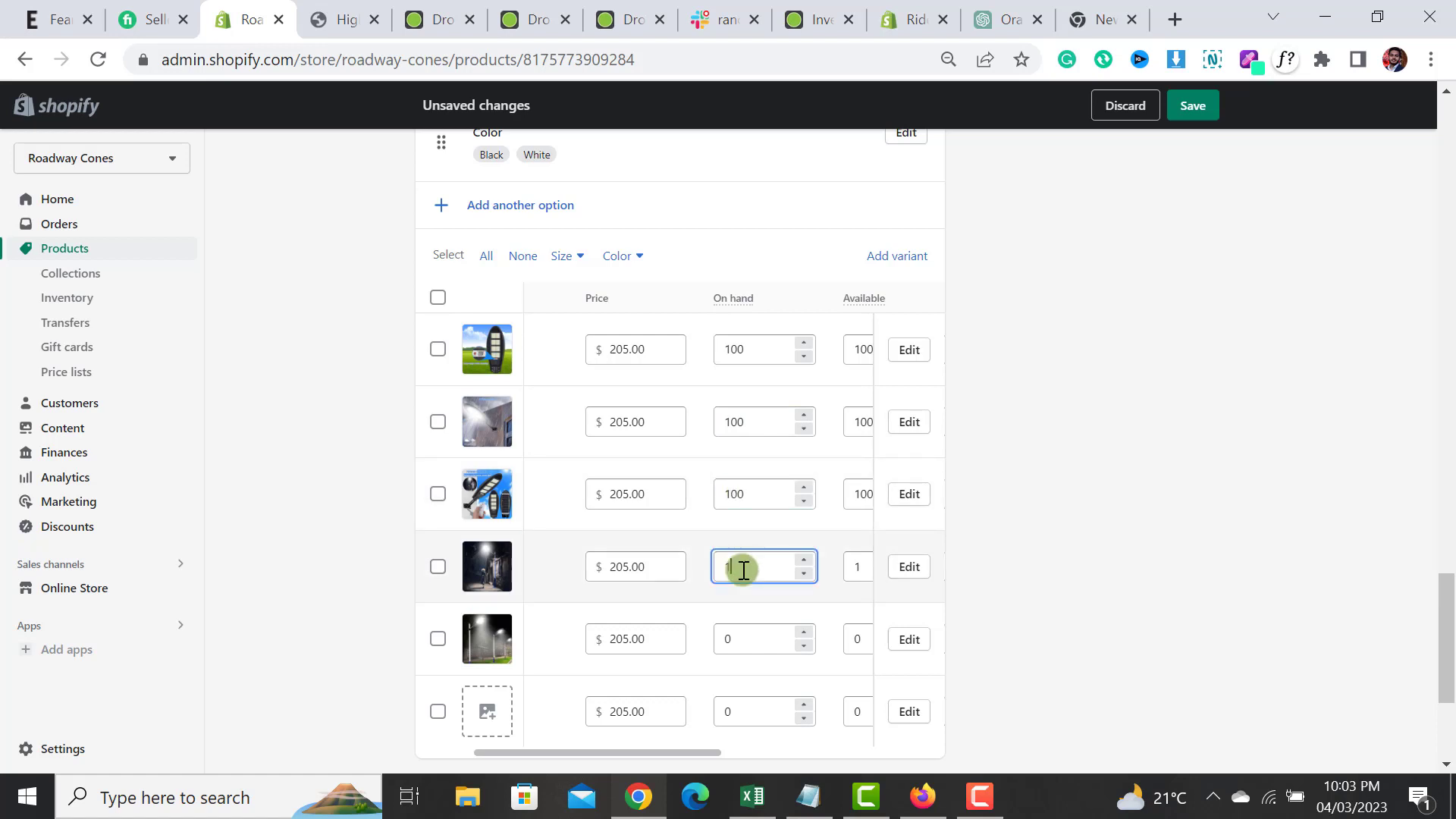
pyautogui.click(731, 639)
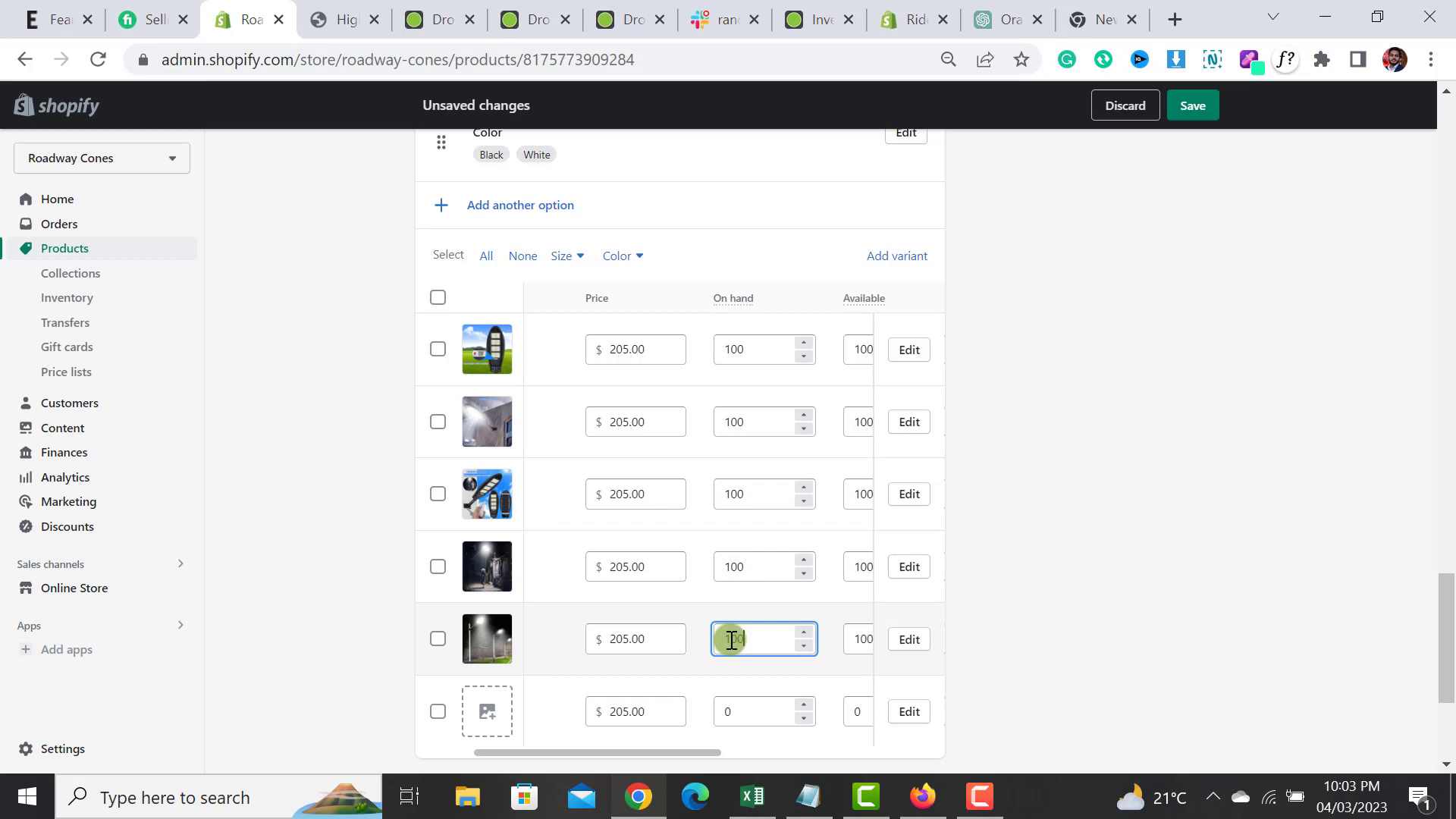
pyautogui.click(734, 712)
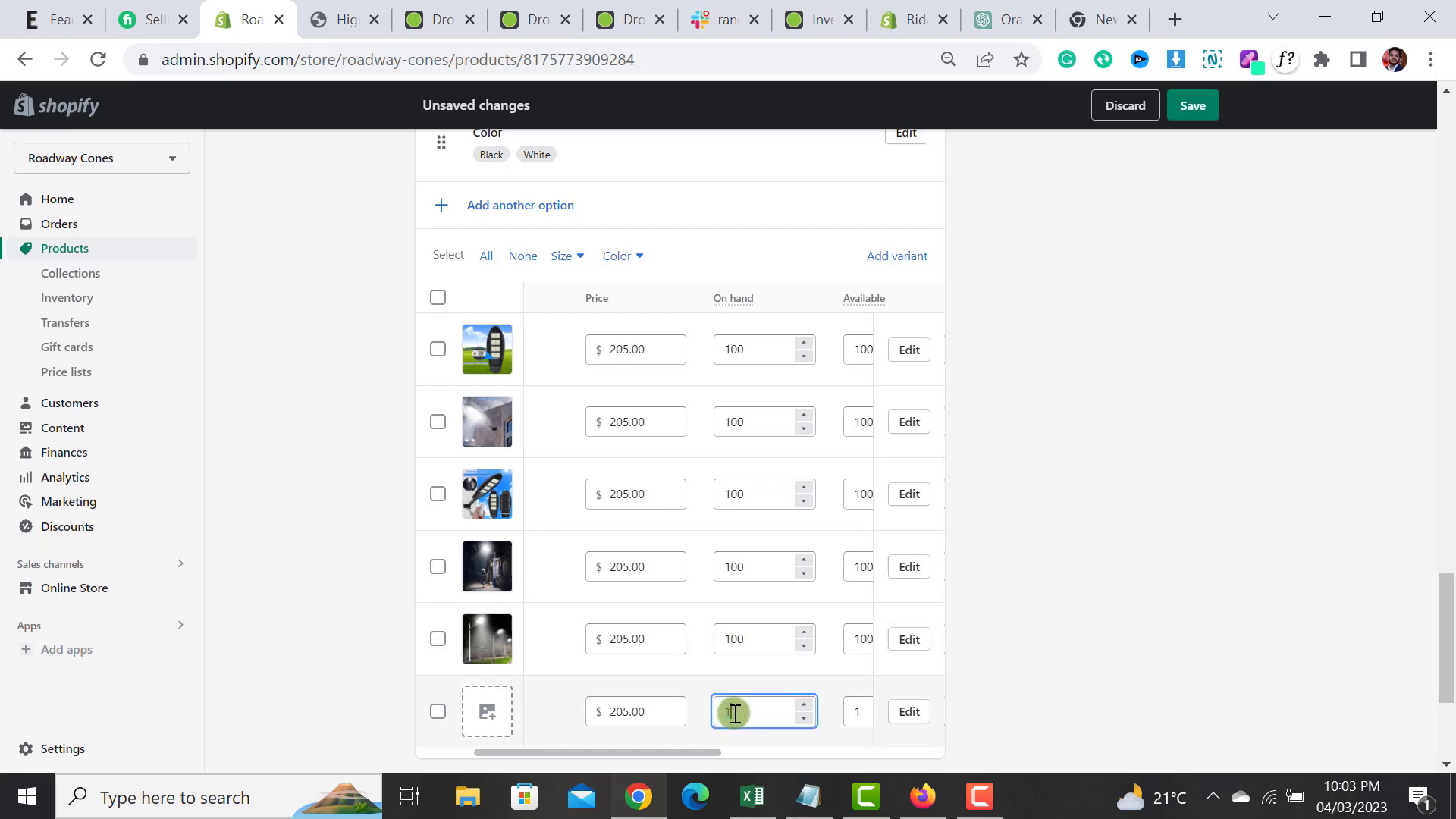
pyautogui.write('100')
pyautogui.moveTo(708, 752); pyautogui.dragTo(914, 739)
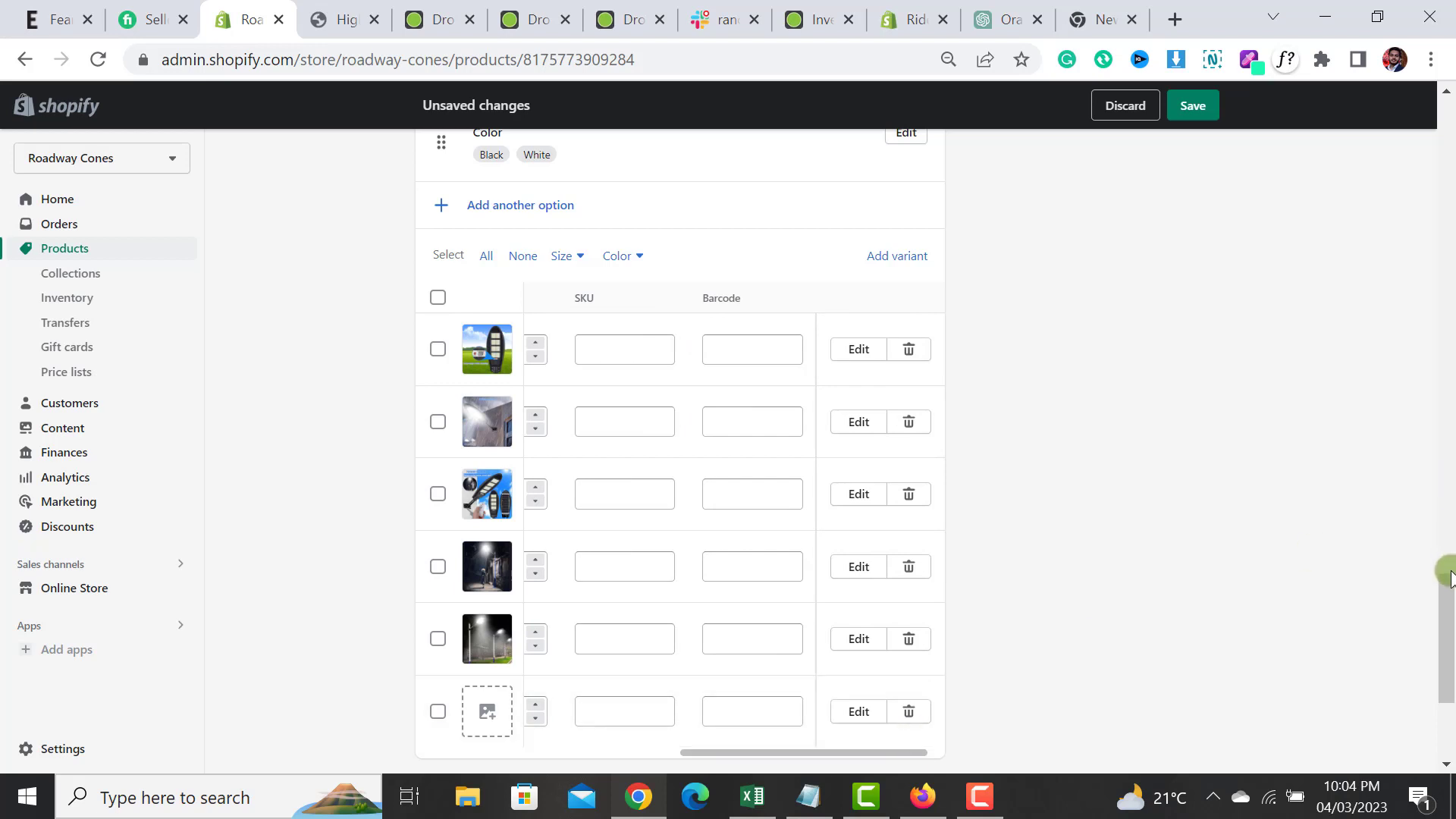
pyautogui.moveTo(1453, 607); pyautogui.dragTo(1448, 618)
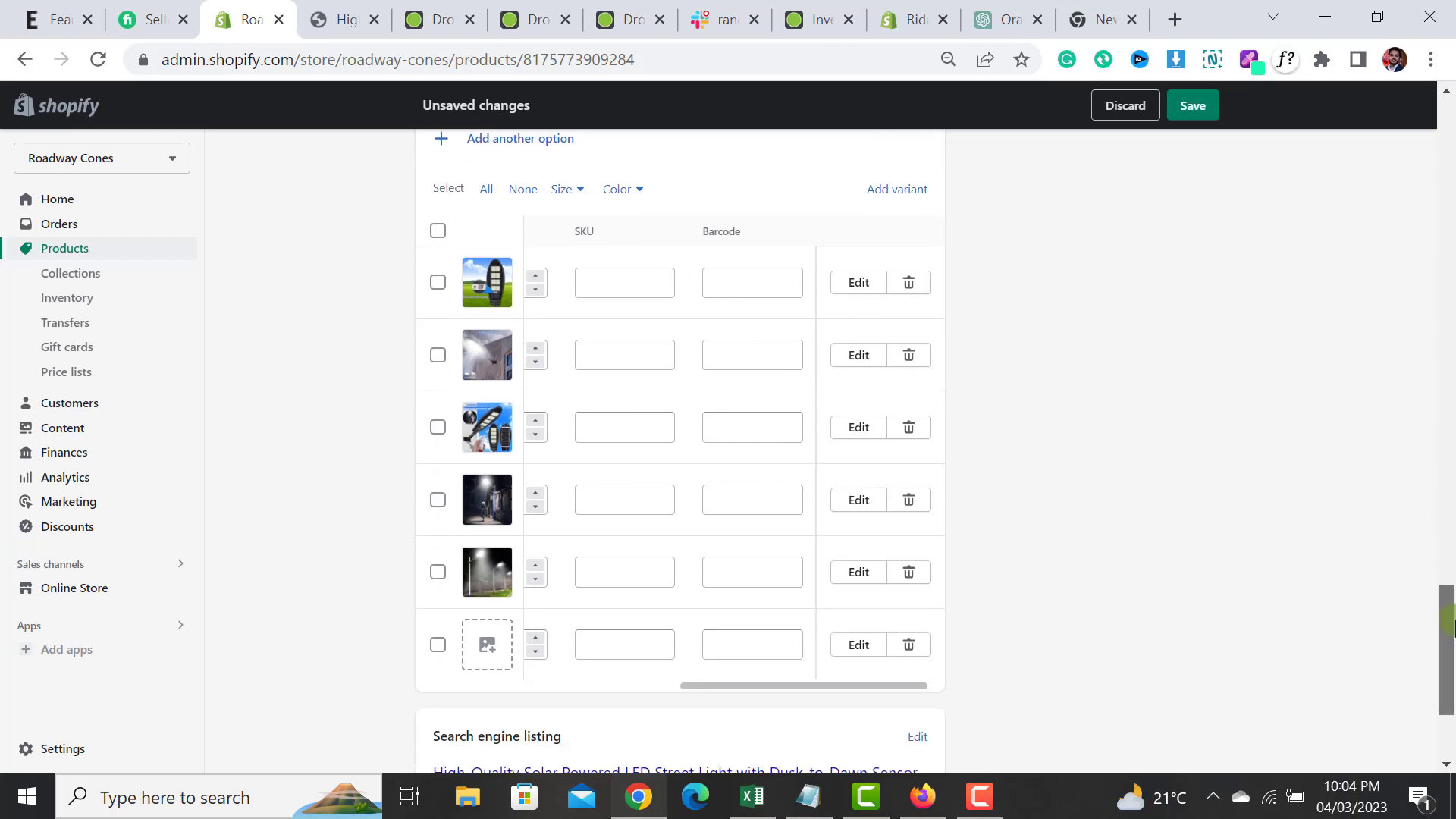
pyautogui.click(601, 282)
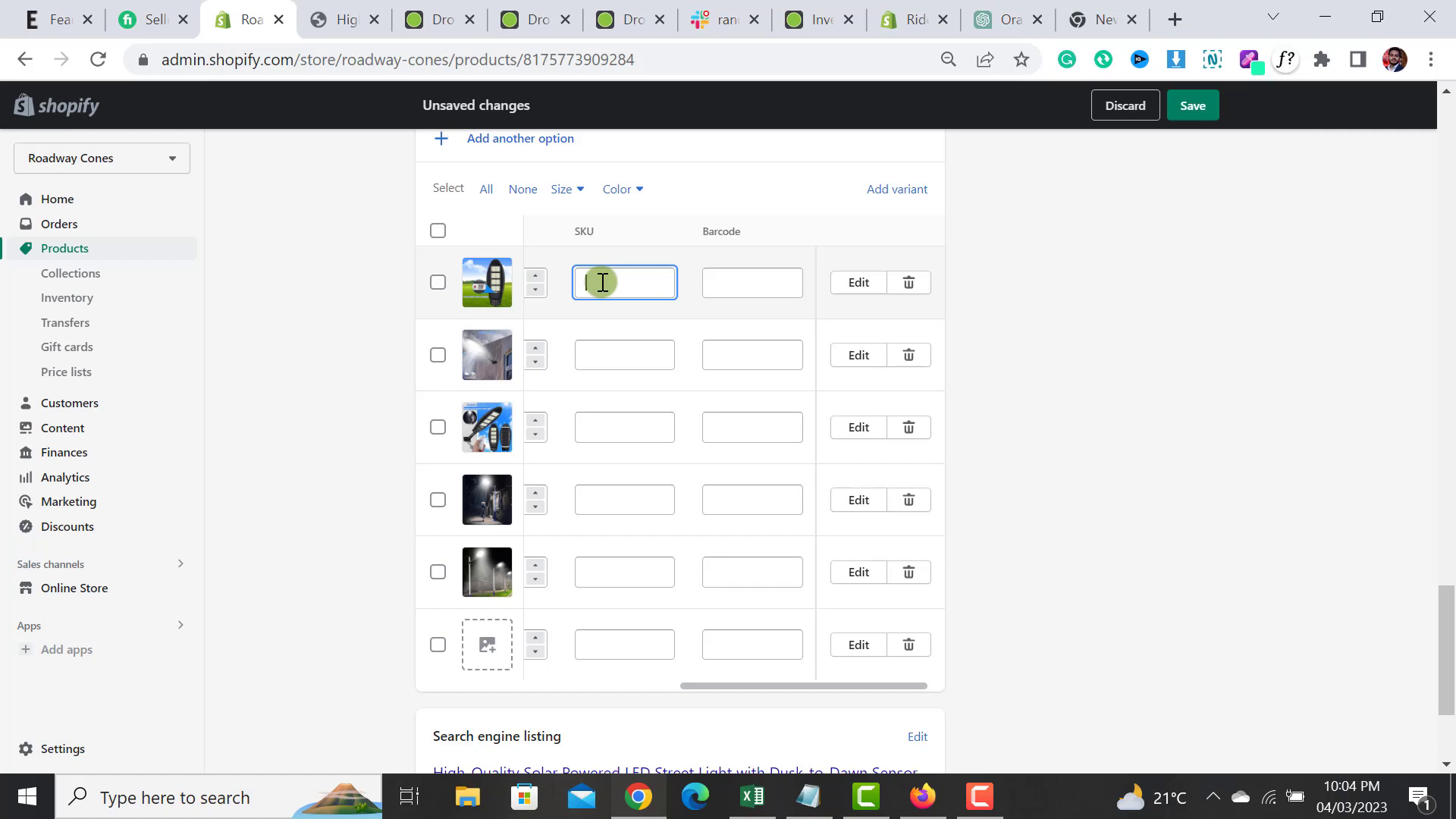
pyautogui.click(750, 282)
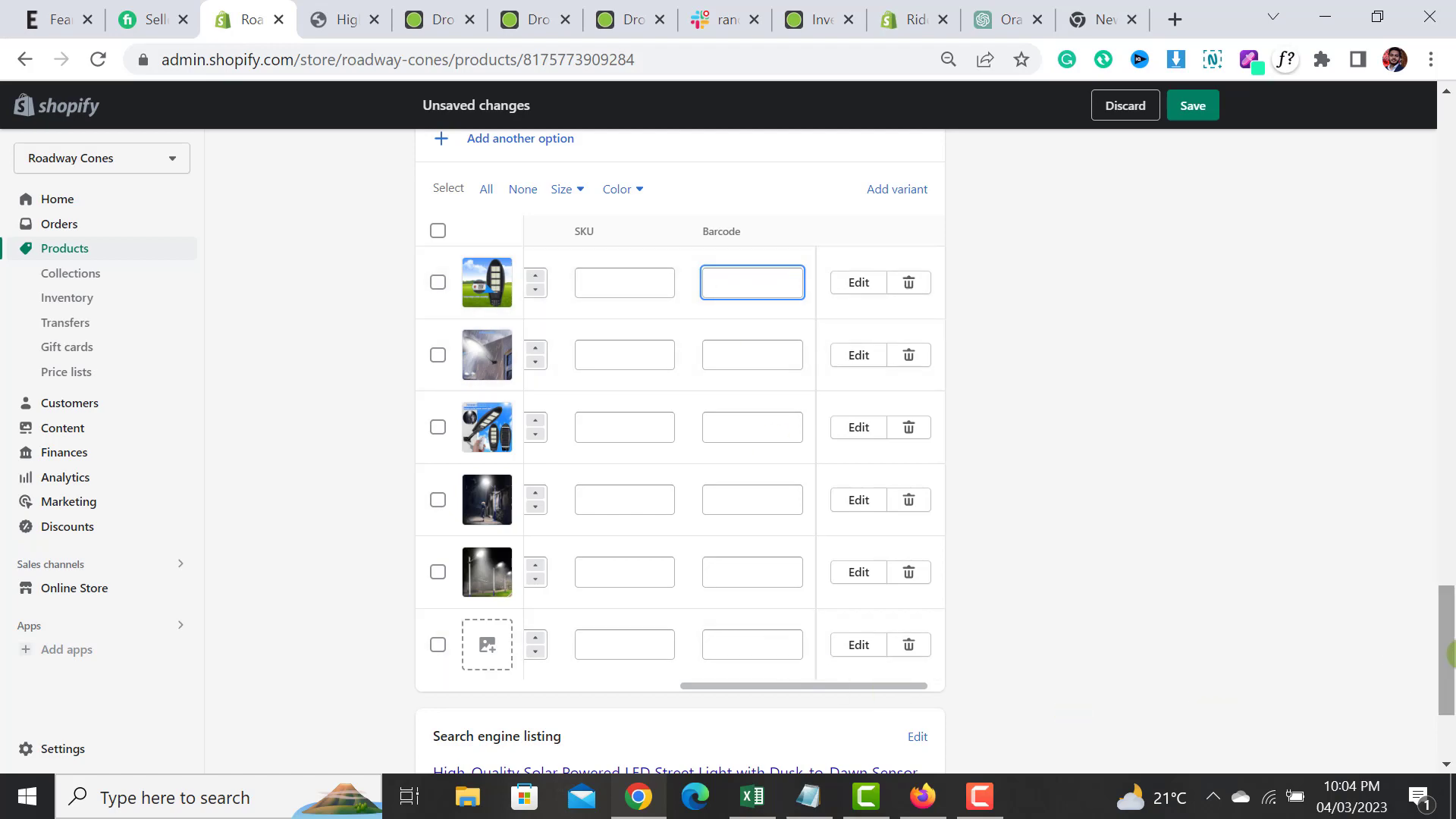
# - Shorten the search engine listing's page title to "High-Quality Solar Powered LED Street Light" and save the product
pyautogui.scroll(-3, 1136, 633)
pyautogui.click(928, 529)
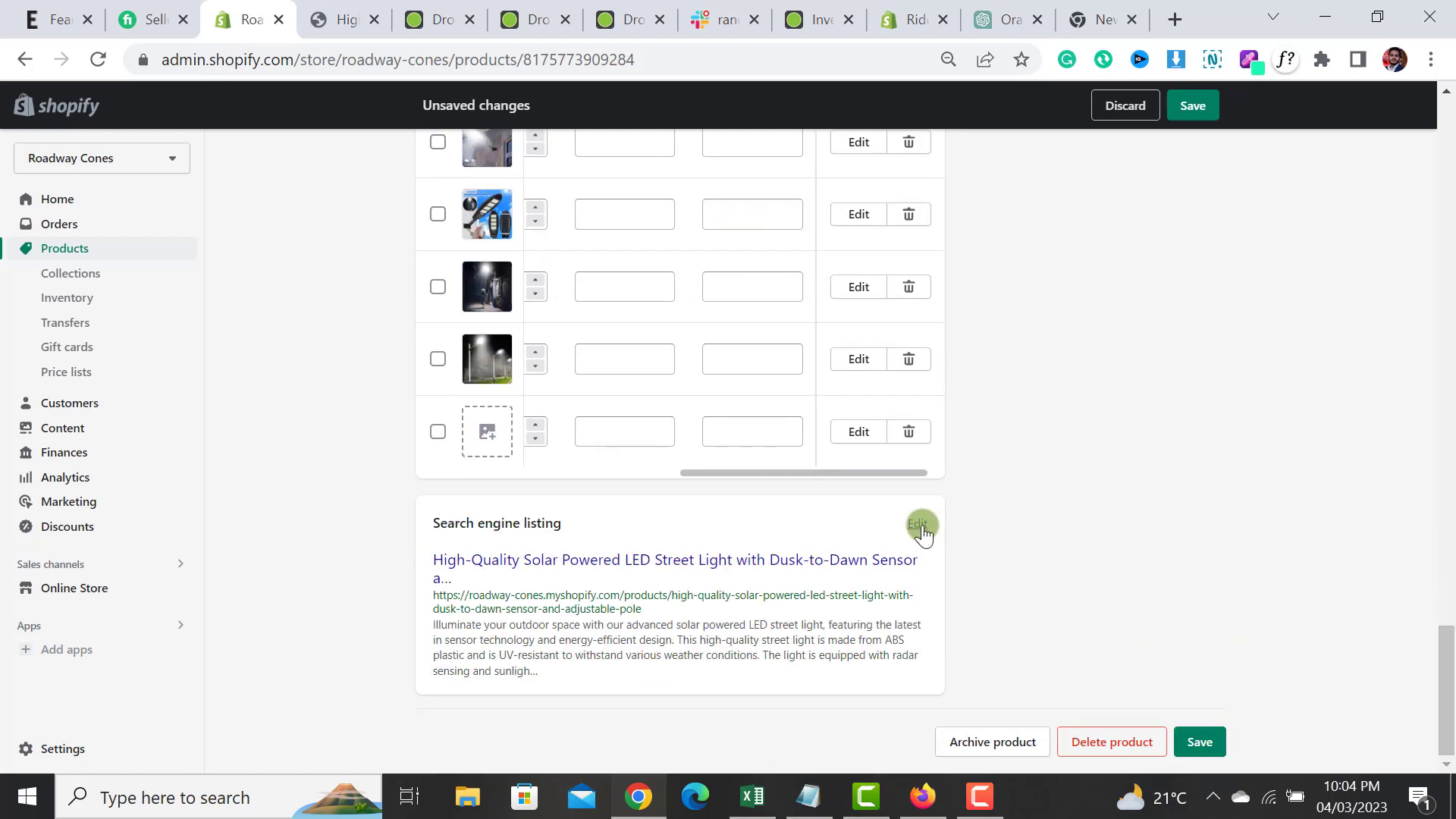
pyautogui.scroll(-4, 1415, 612)
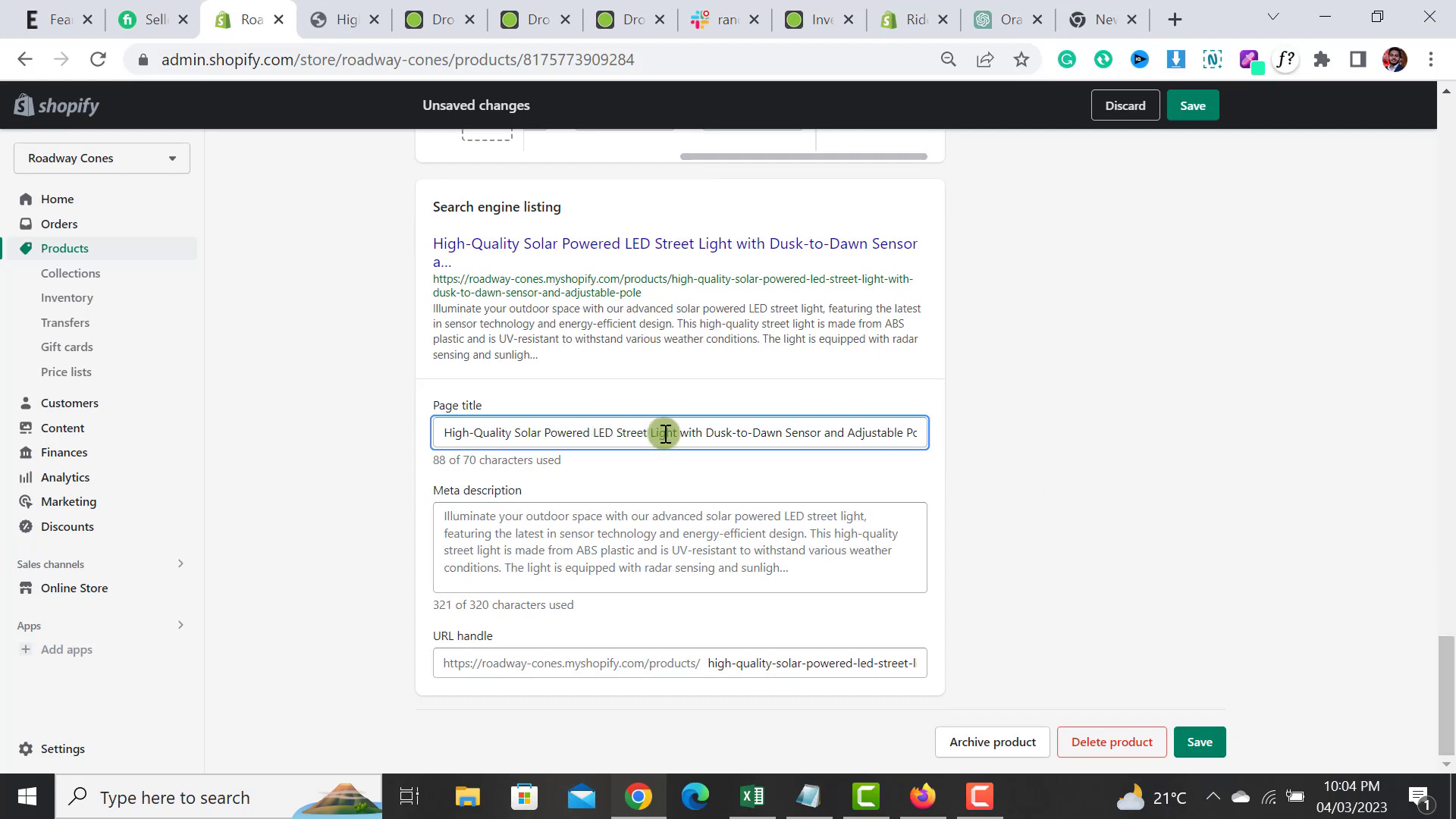
pyautogui.moveTo(683, 431); pyautogui.dragTo(980, 426)
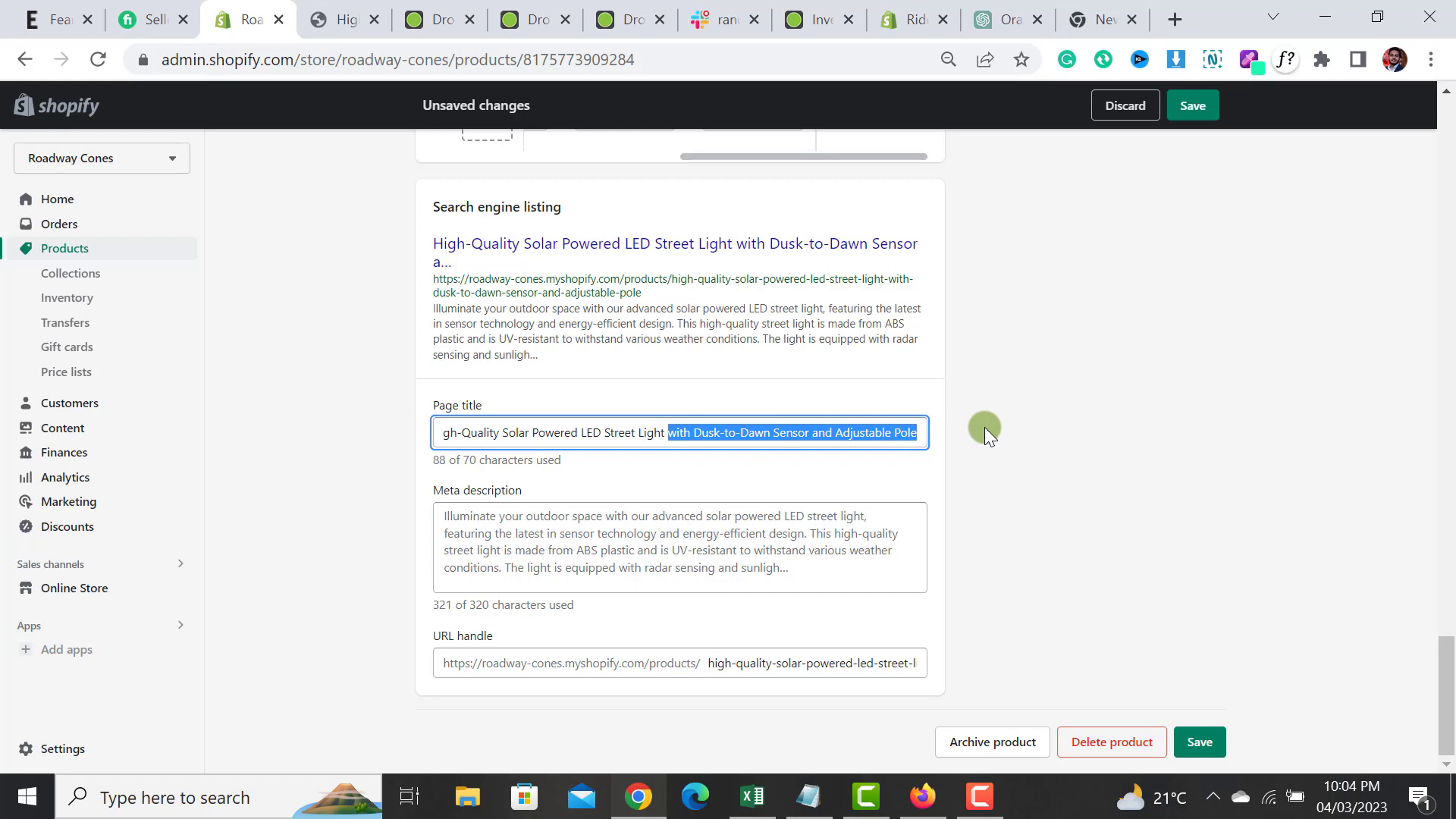
pyautogui.press('BackSpace')
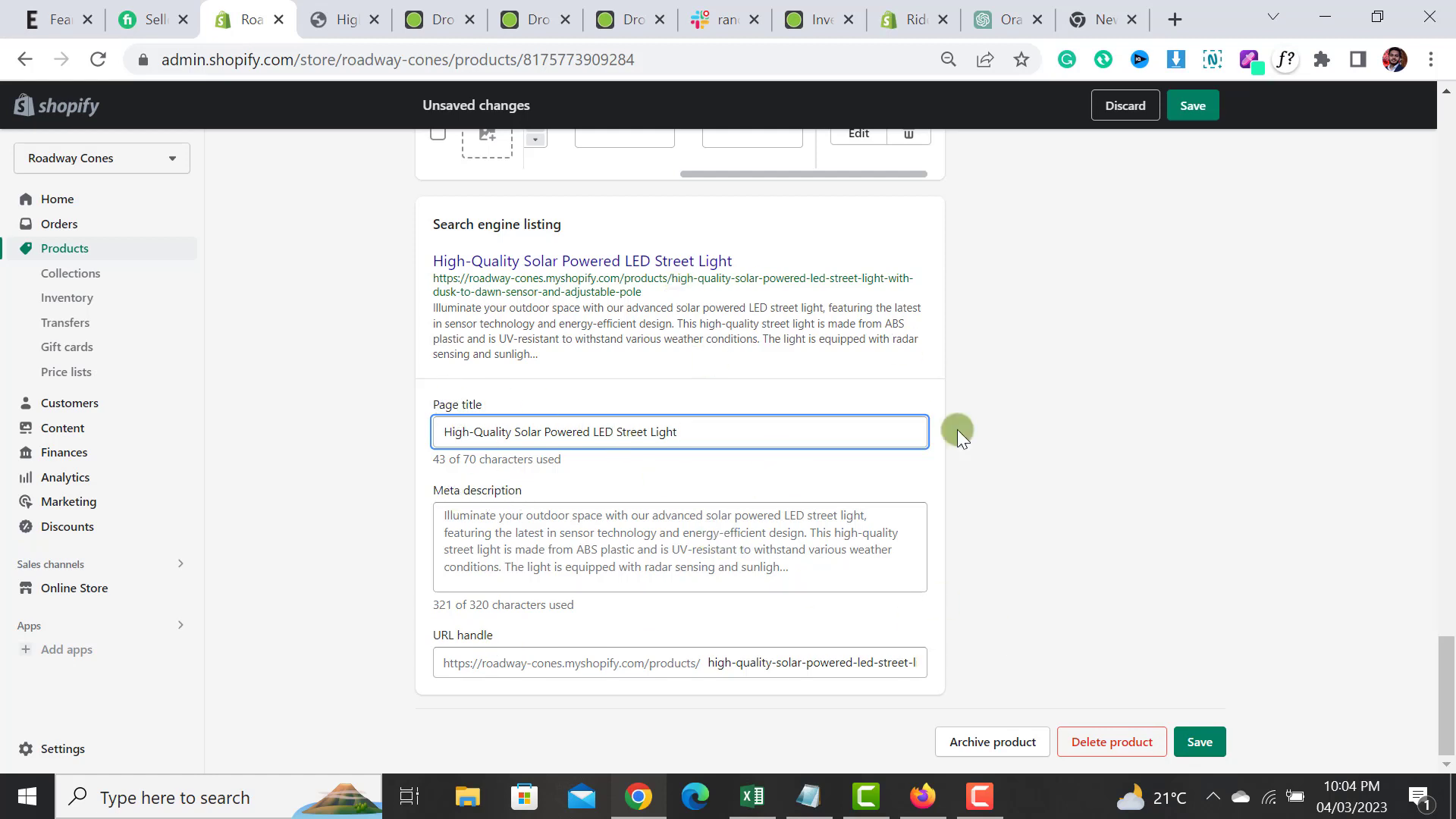
pyautogui.click(1205, 747)
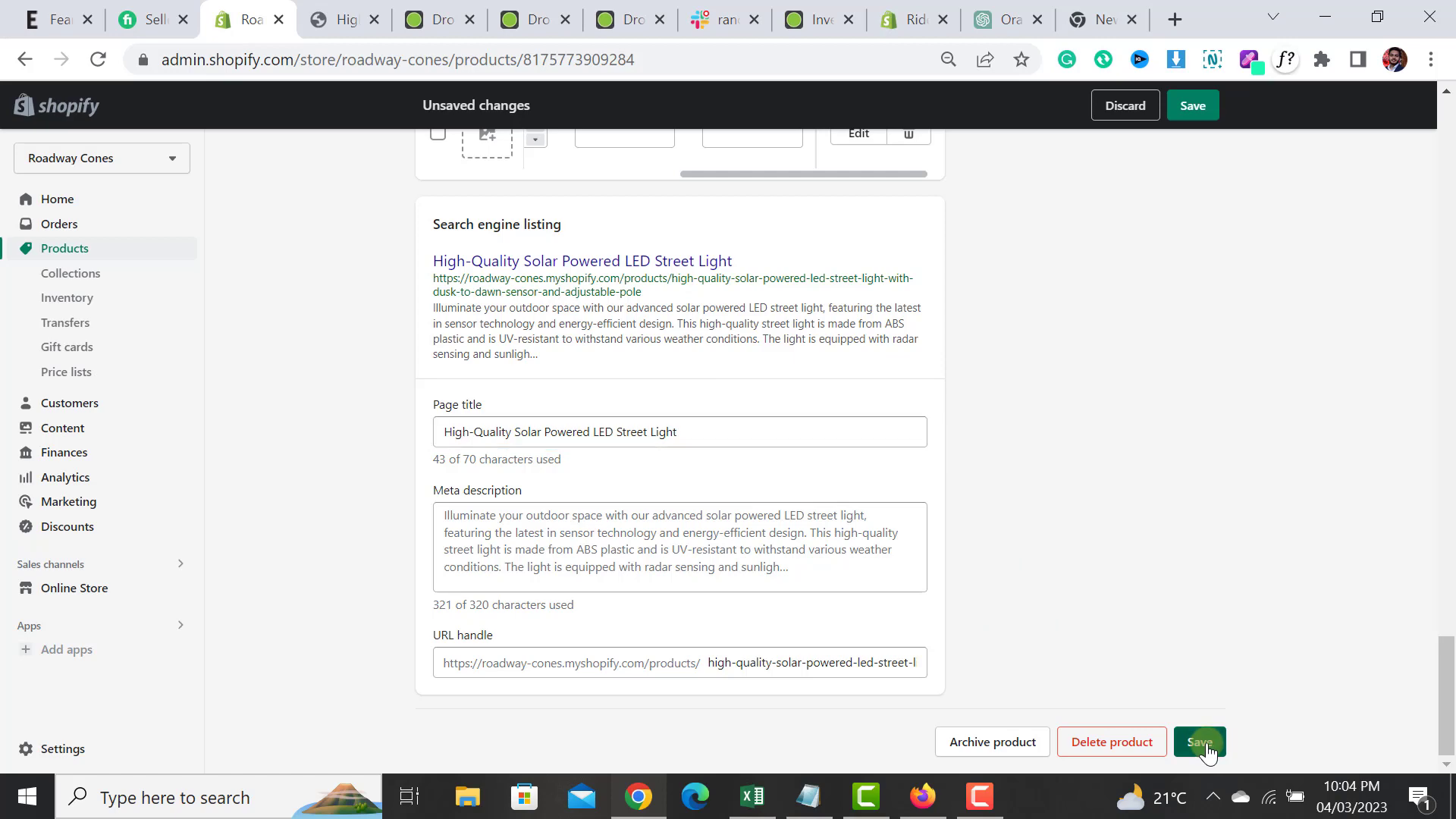
pyautogui.click(670, 431)
pyautogui.hotkey('ctrl', 'a')
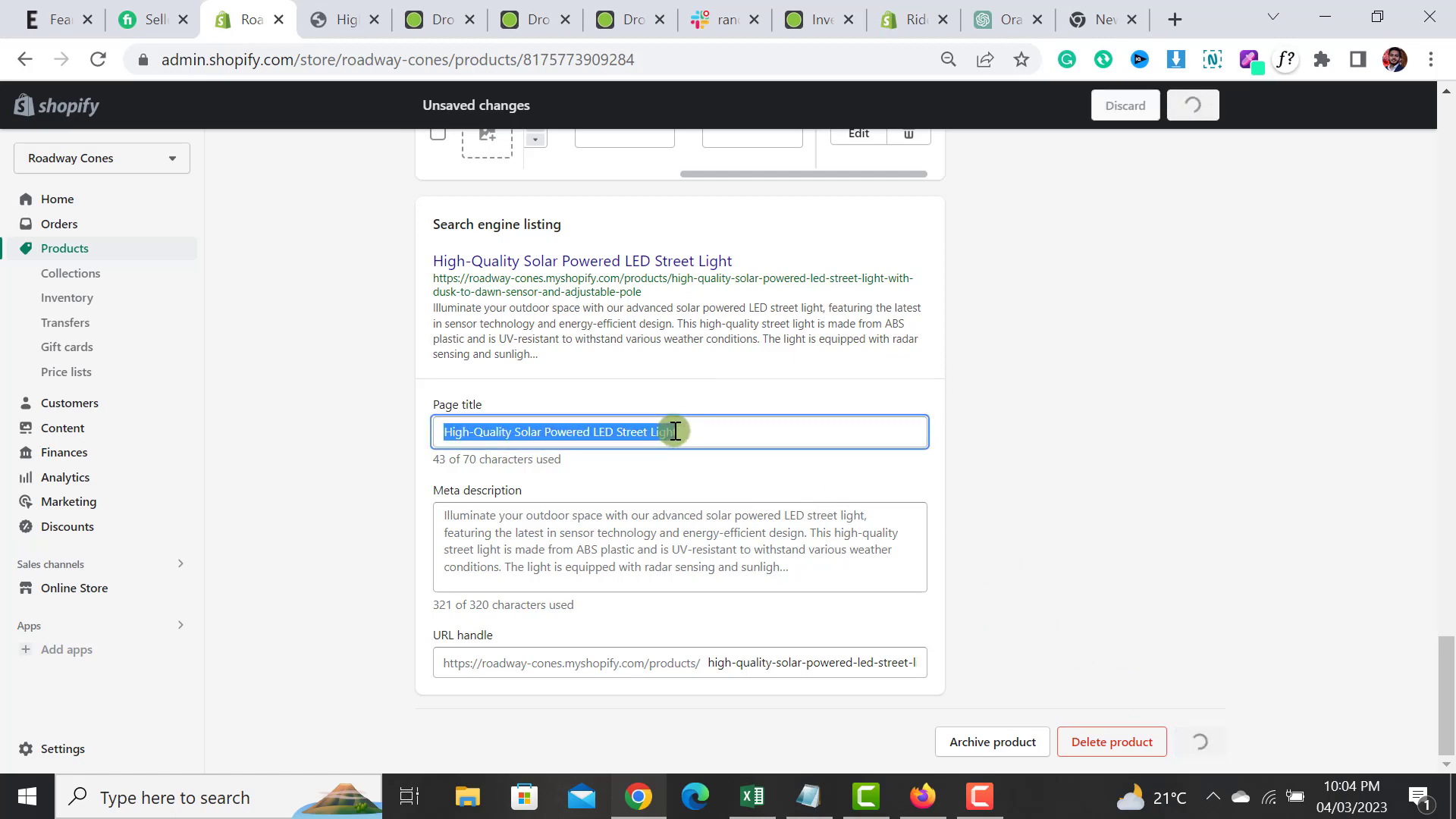
pyautogui.write('t')
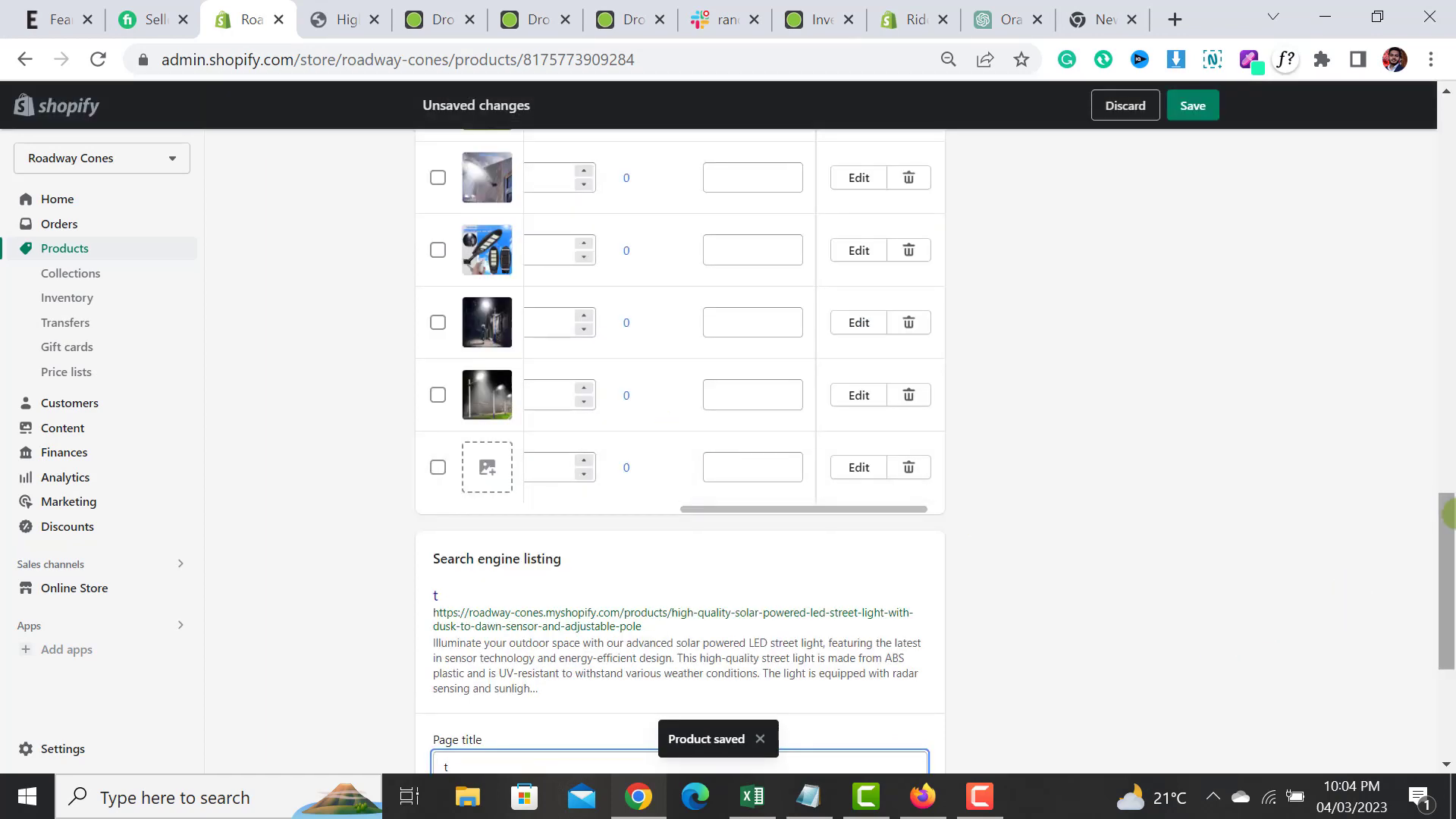
pyautogui.scroll(-4, 1154, 621)
pyautogui.hotkey('ctrl', 'z')
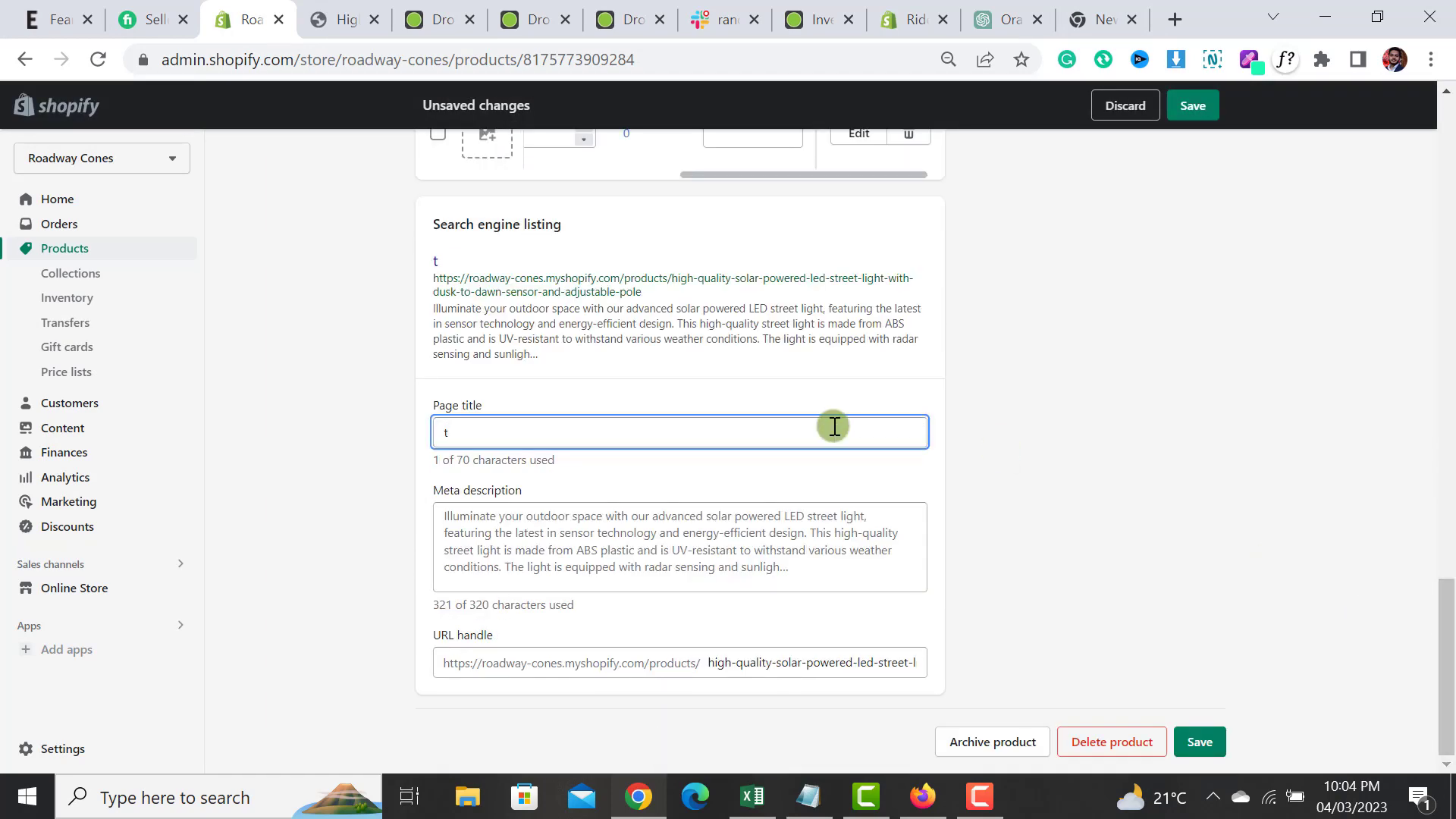
pyautogui.hotkey('ctrl', 'z')
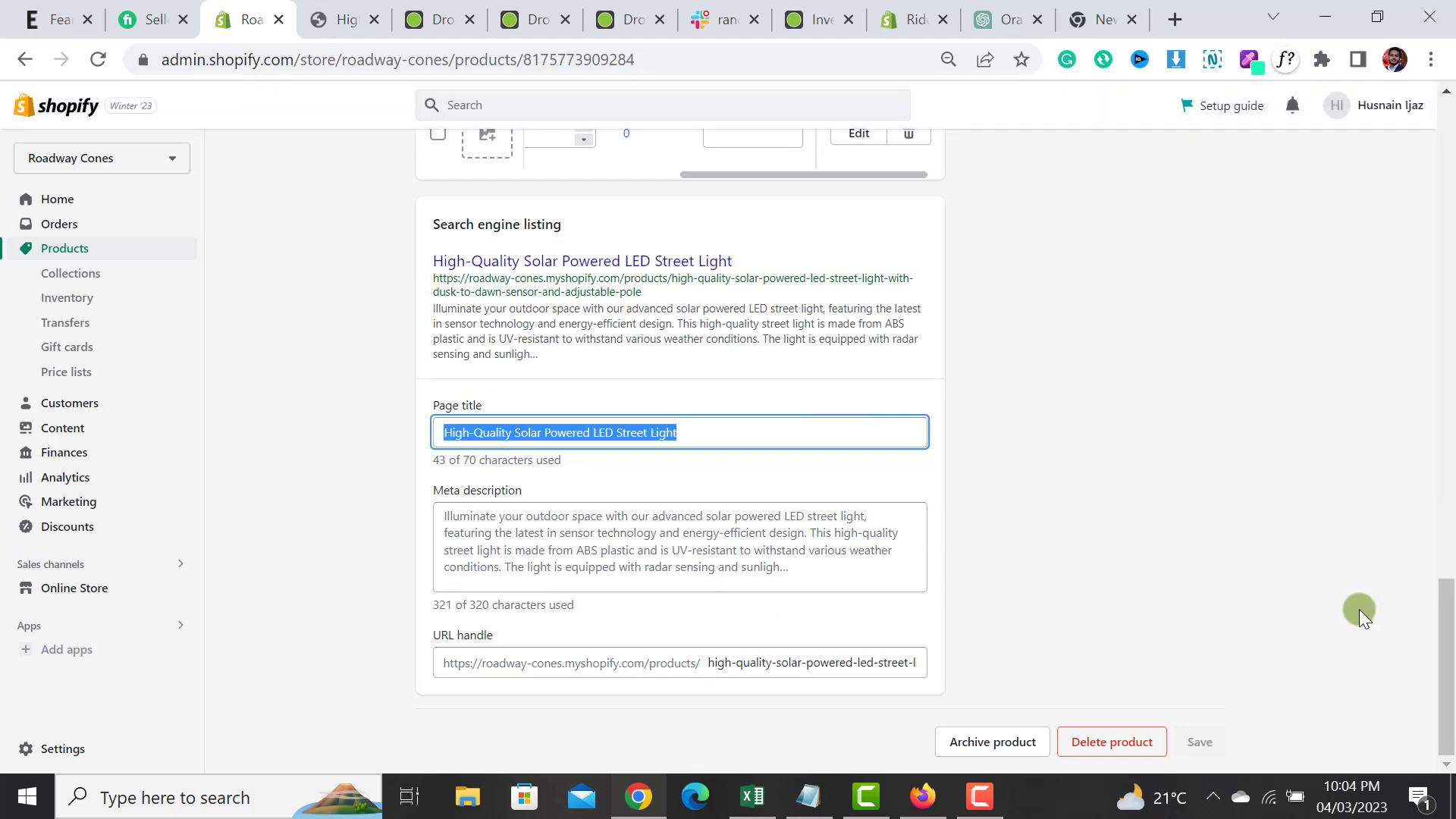
pyautogui.click(1359, 610)
# - Open the street light's online store preview, look through its product images and hide the store preview bar
pyautogui.moveTo(1447, 605); pyautogui.dragTo(1449, 127)
pyautogui.click(1130, 167)
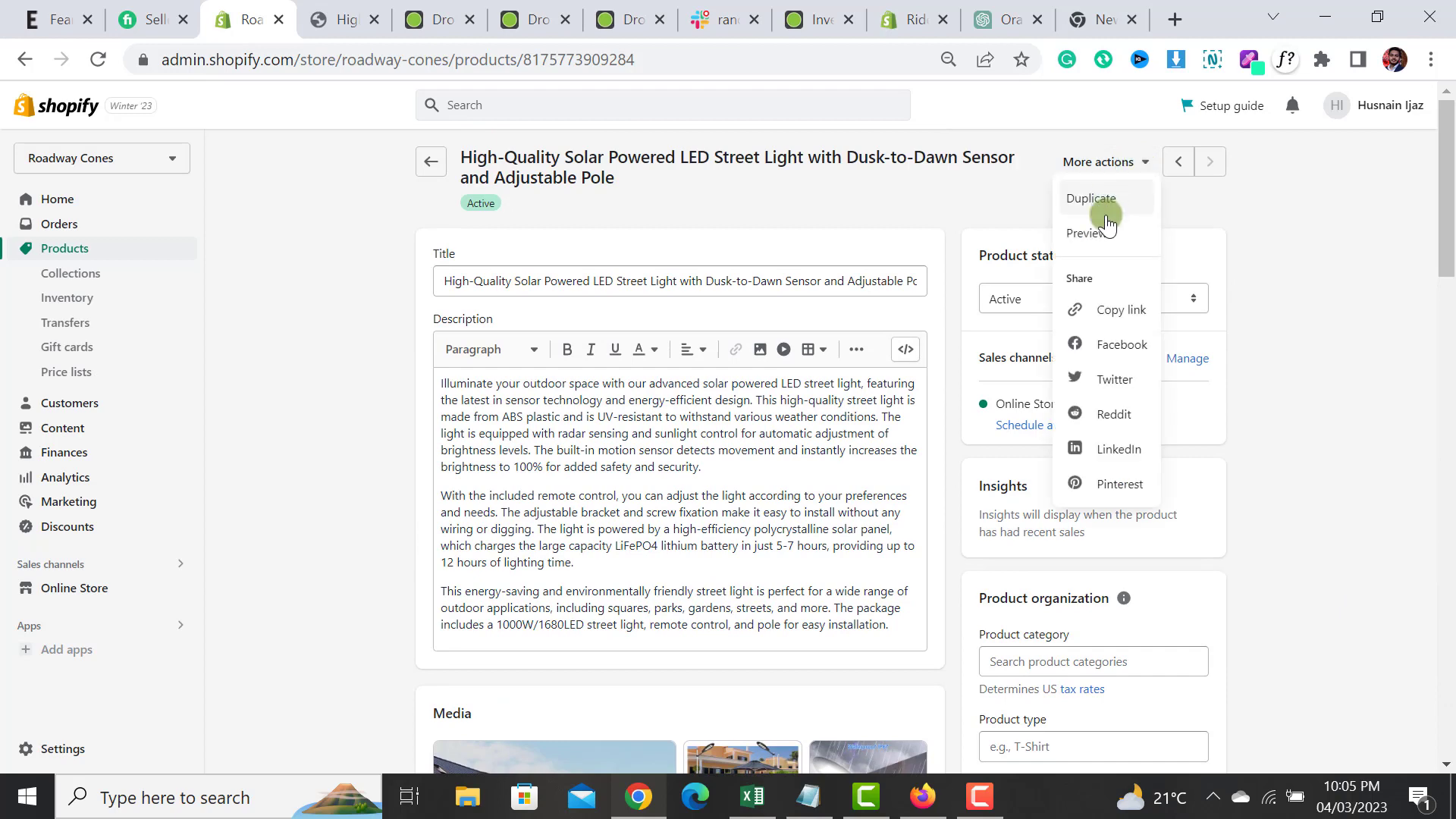
pyautogui.click(1105, 233)
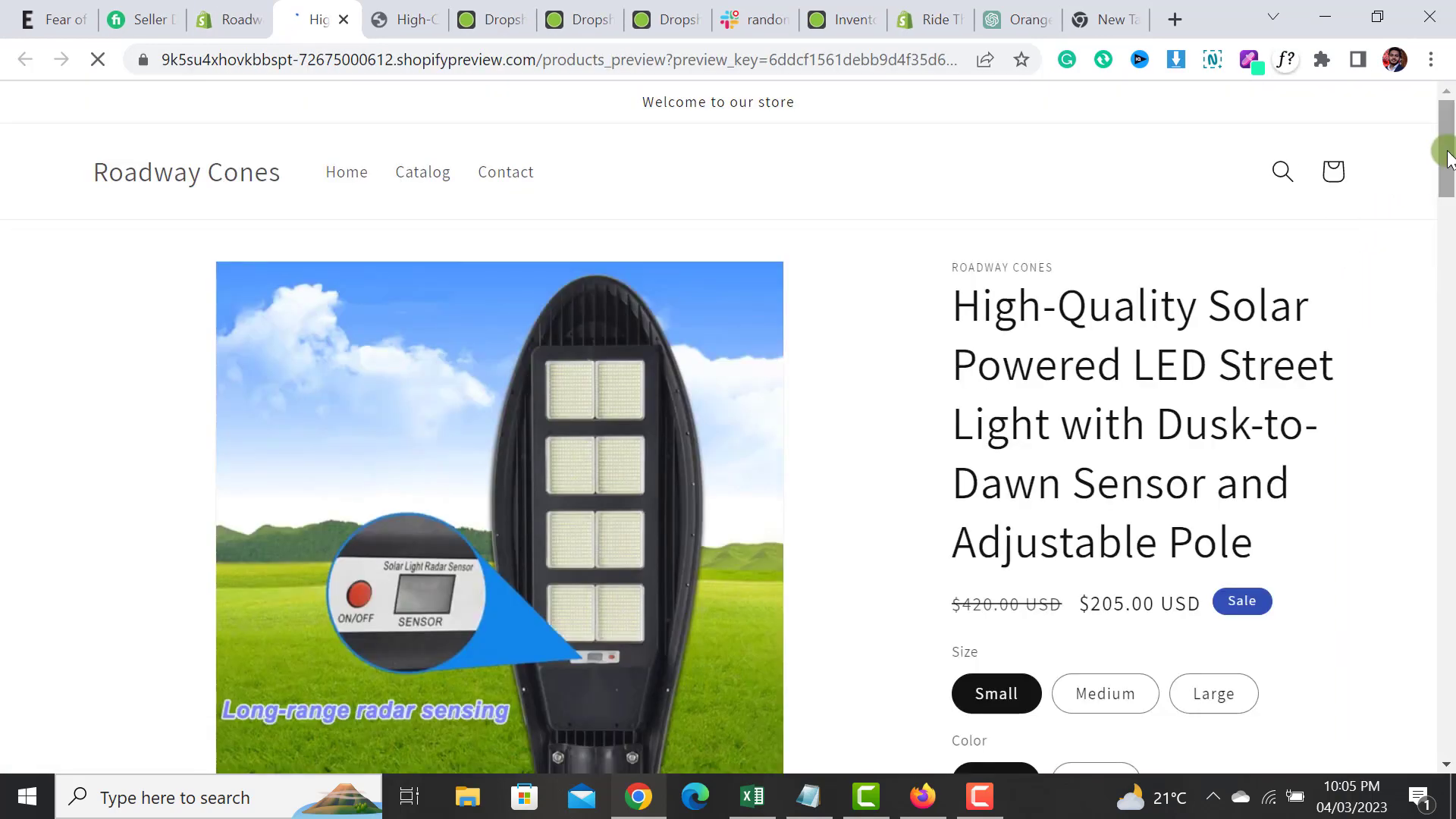
pyautogui.moveTo(1447, 147); pyautogui.dragTo(1449, 280)
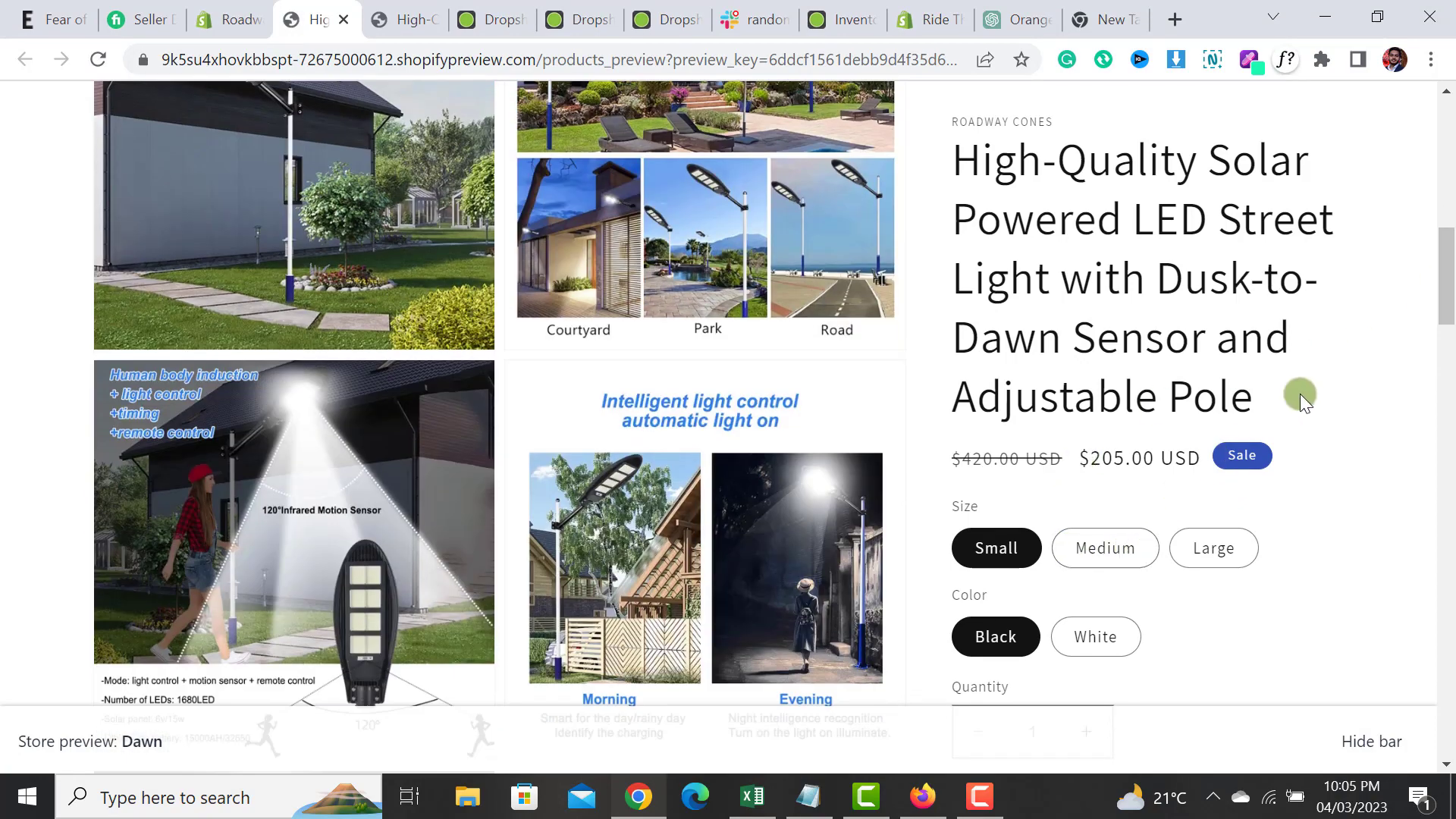
pyautogui.scroll(8, 1450, 288)
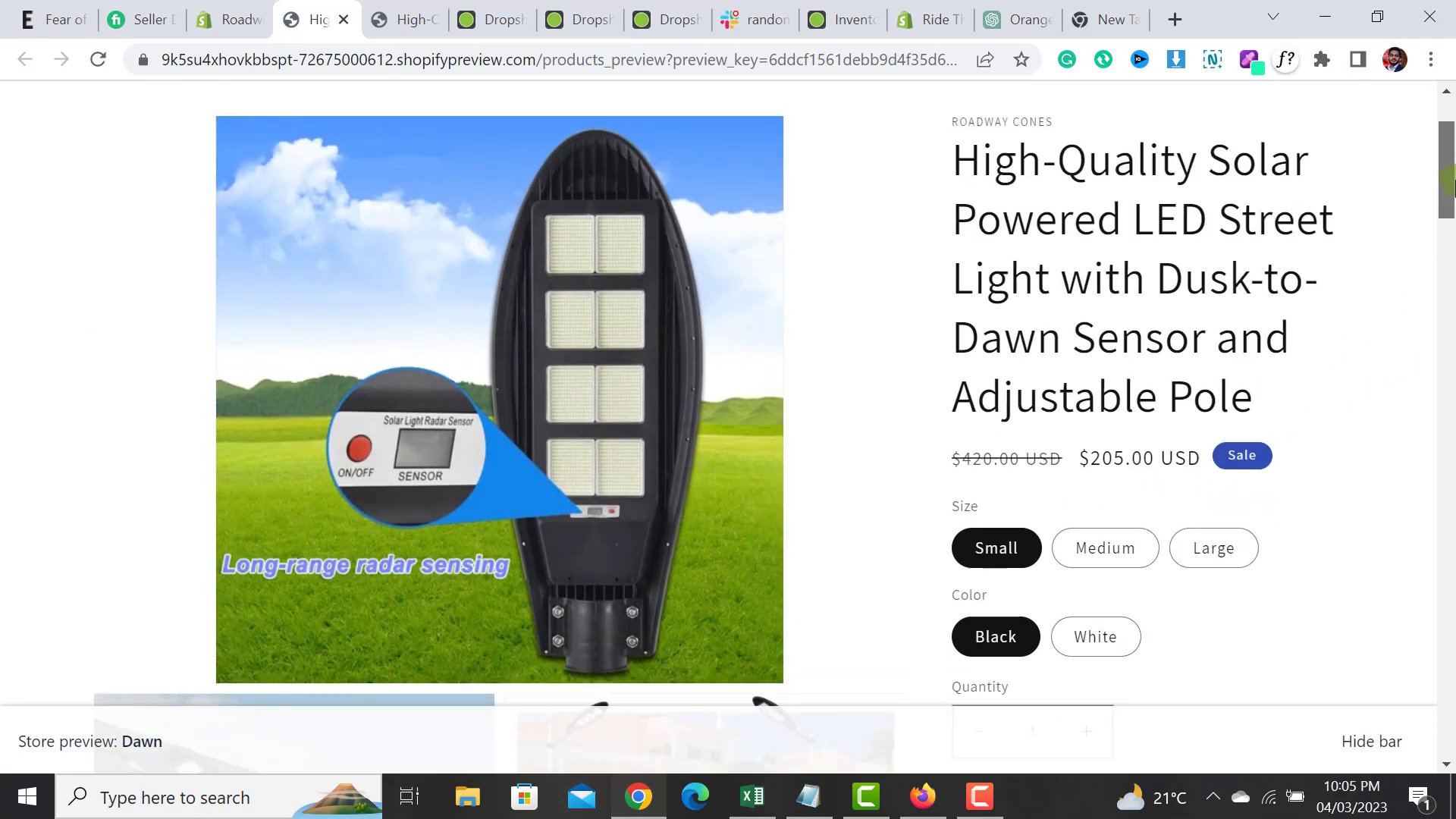
pyautogui.click(1370, 740)
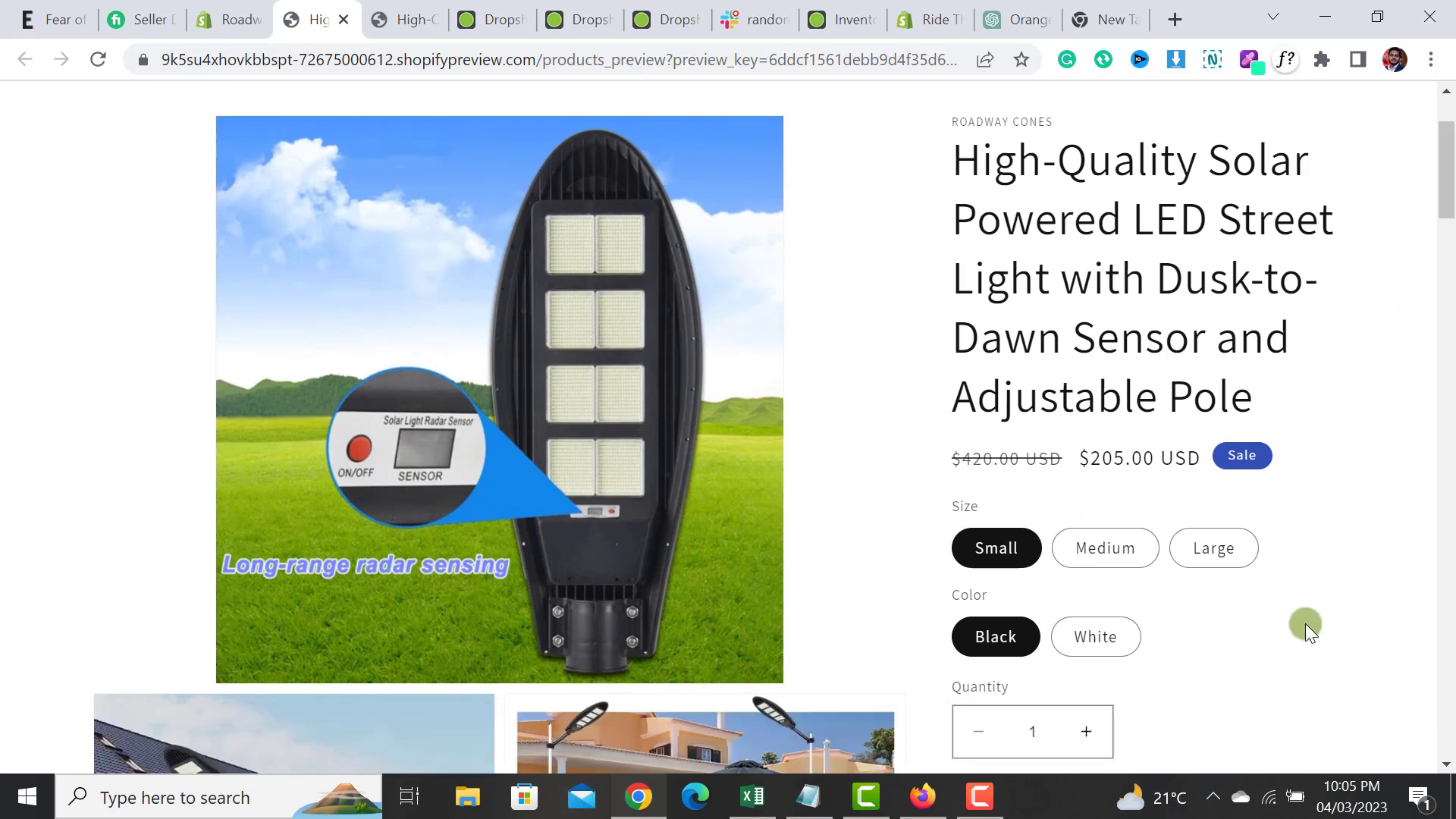
# - Check the preview images for Medium / Black and Medium / White, and return to the product's variant list in the store admin
pyautogui.click(1108, 544)
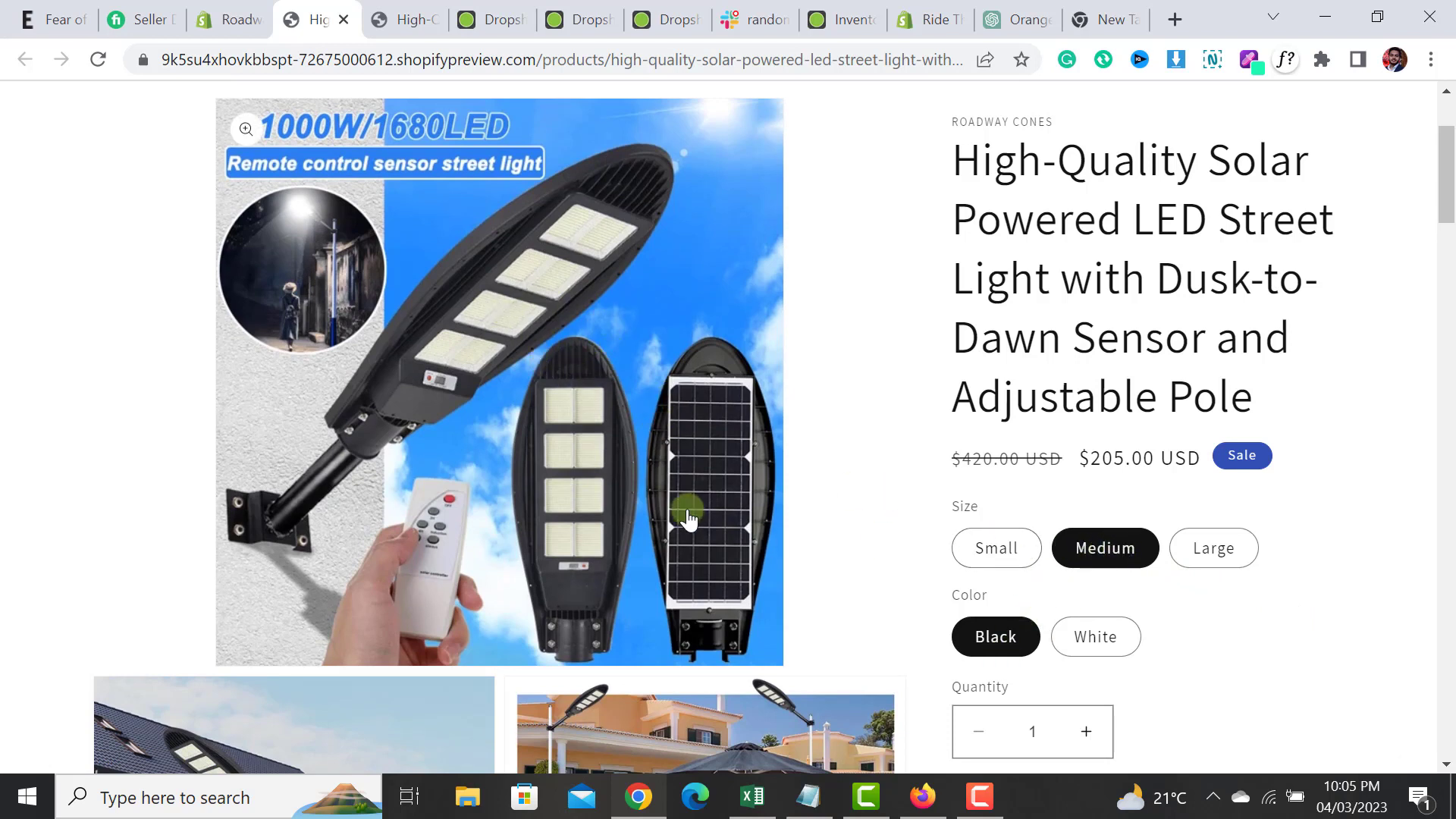
pyautogui.click(1093, 637)
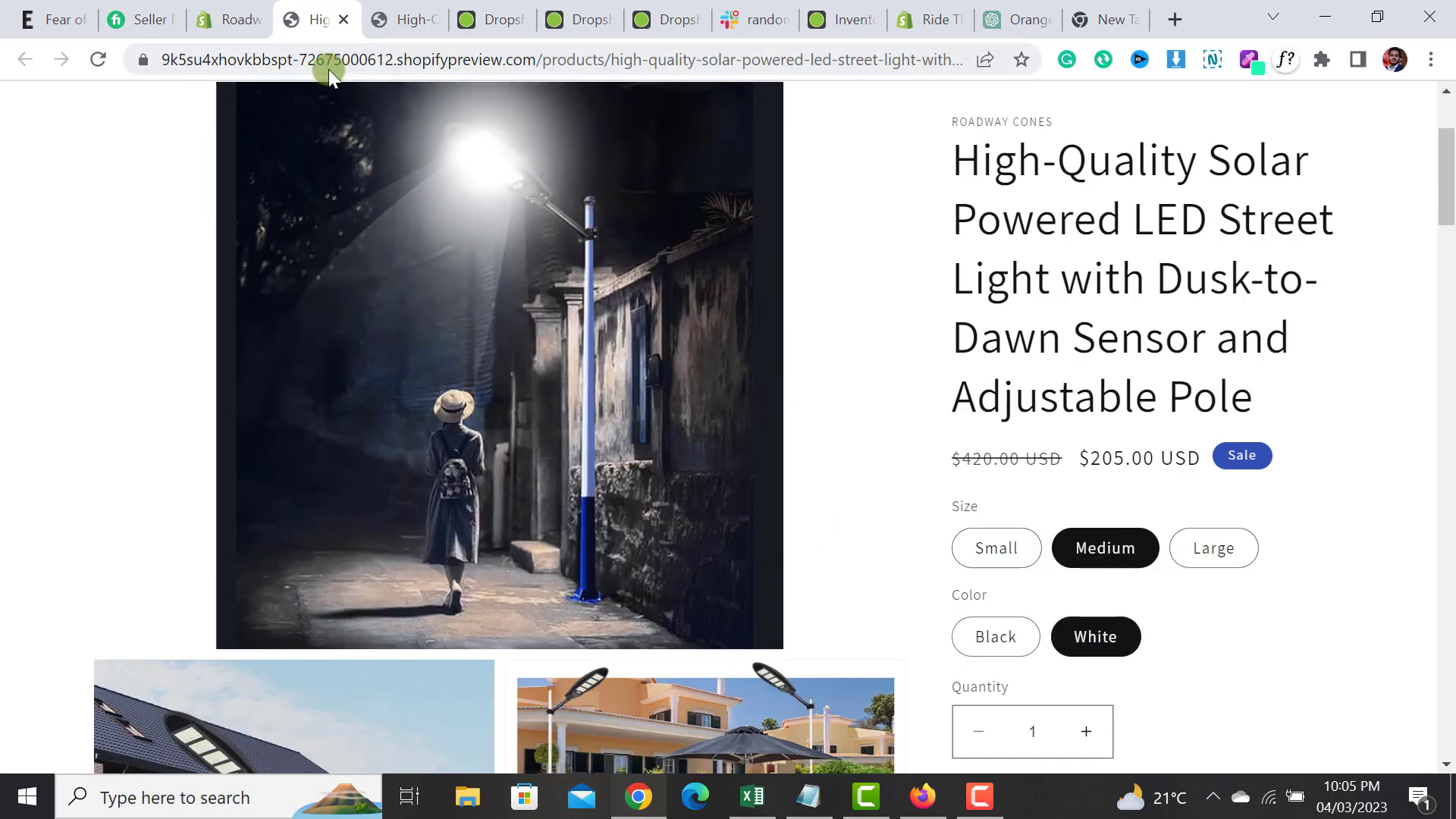
pyautogui.click(235, 19)
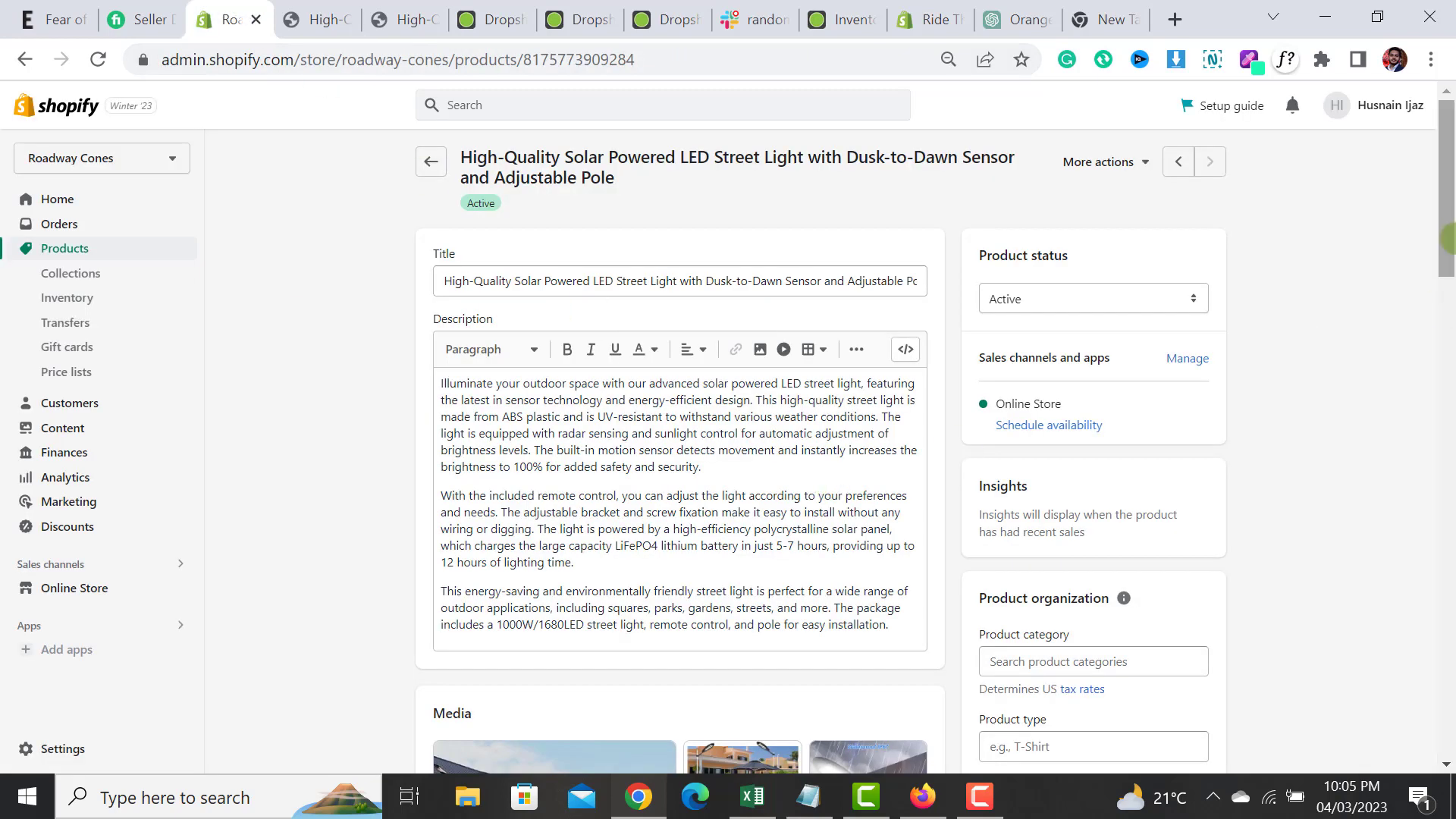
pyautogui.moveTo(1448, 235); pyautogui.dragTo(1448, 588)
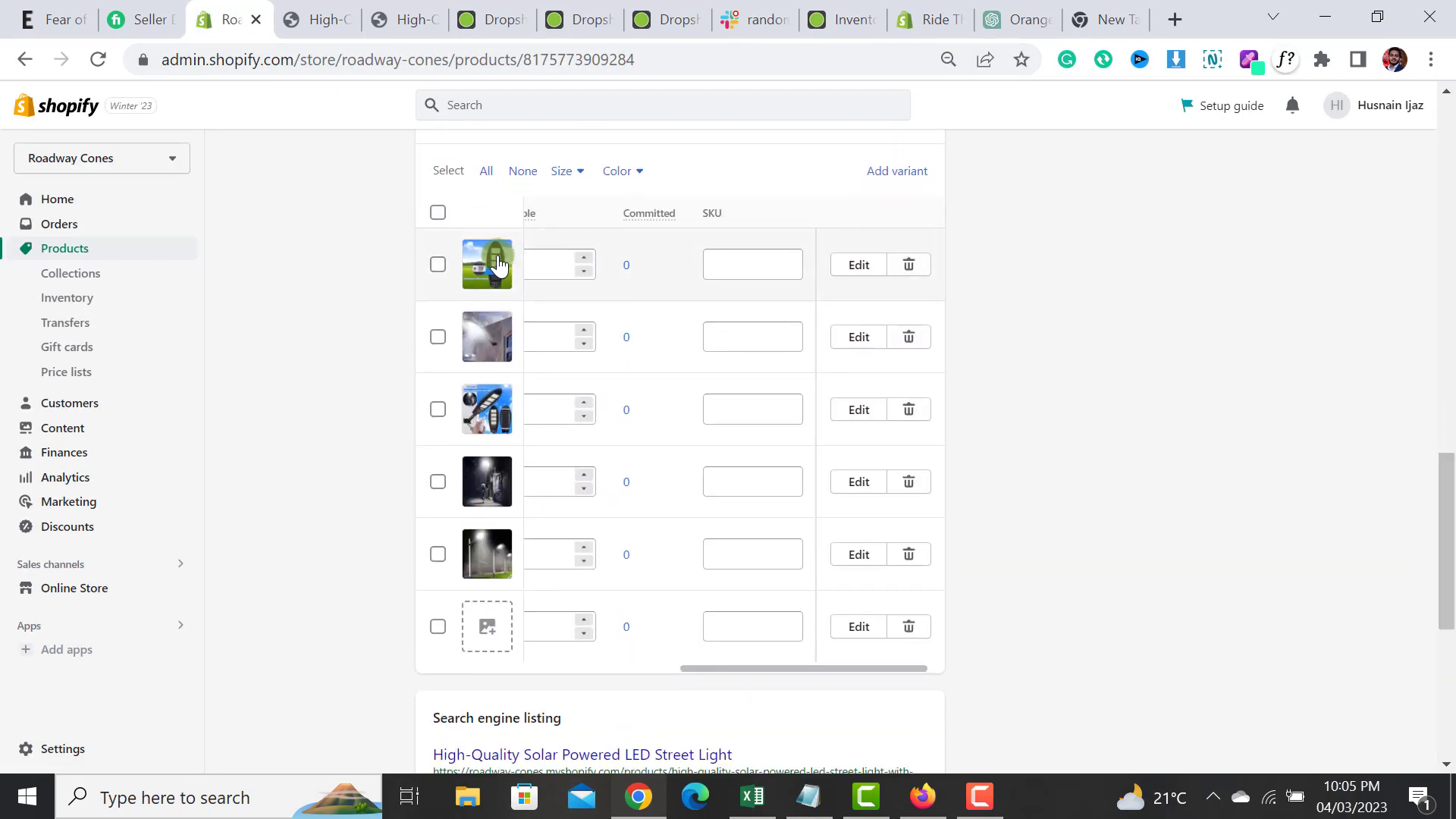